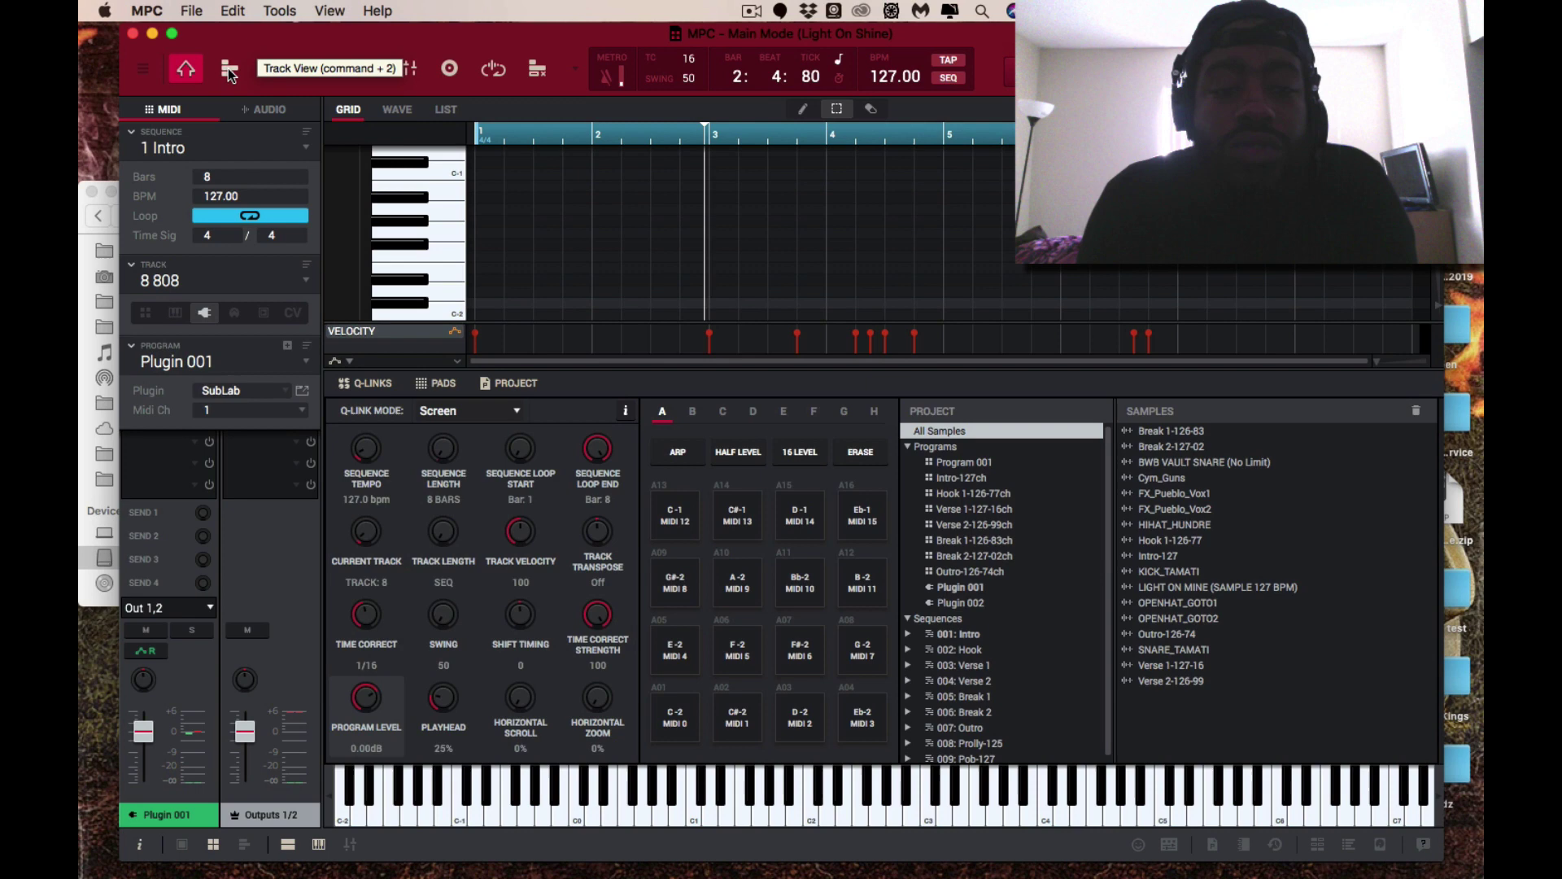
Review the Intro sequence's MIDI tracks and their notes in Track View.
click(272, 149)
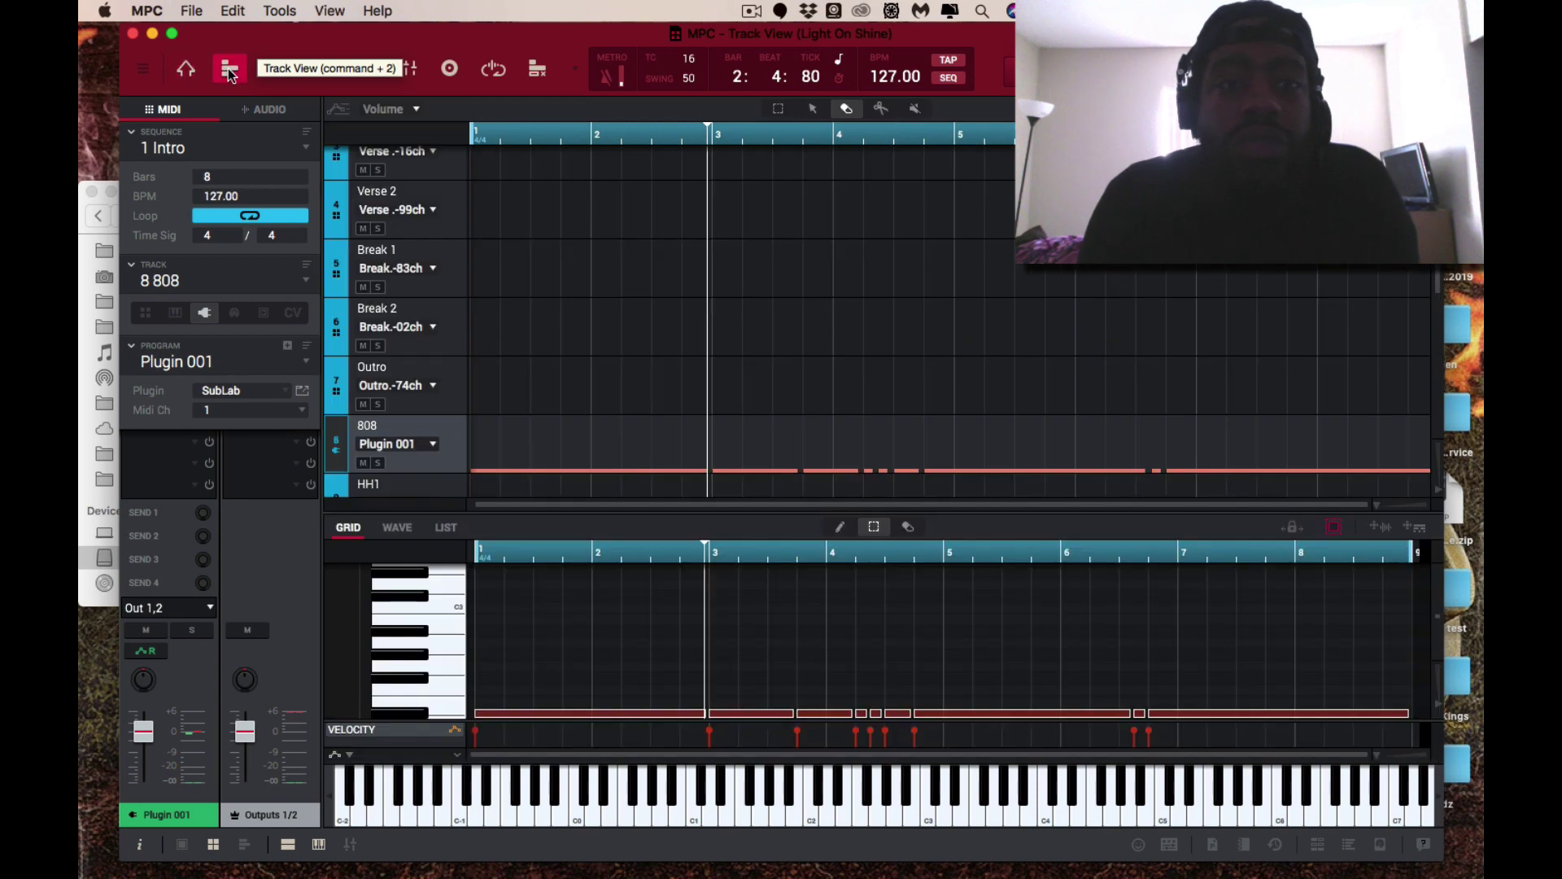
scroll(701, 377, down, 5)
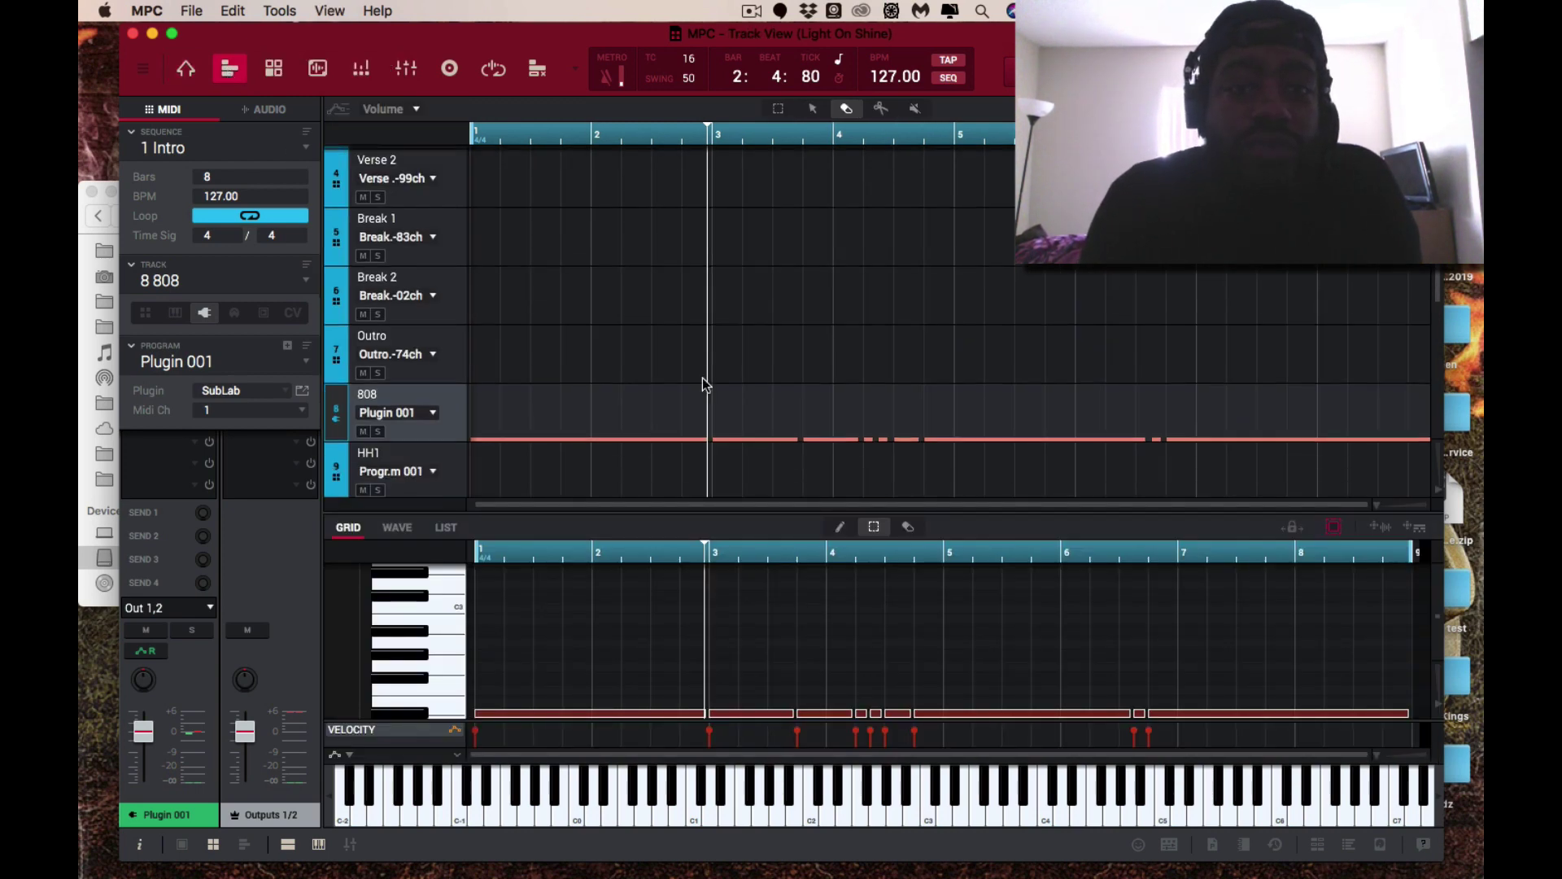
scroll(701, 377, up, 10)
scroll(701, 377, down, 5)
scroll(701, 377, up, 8)
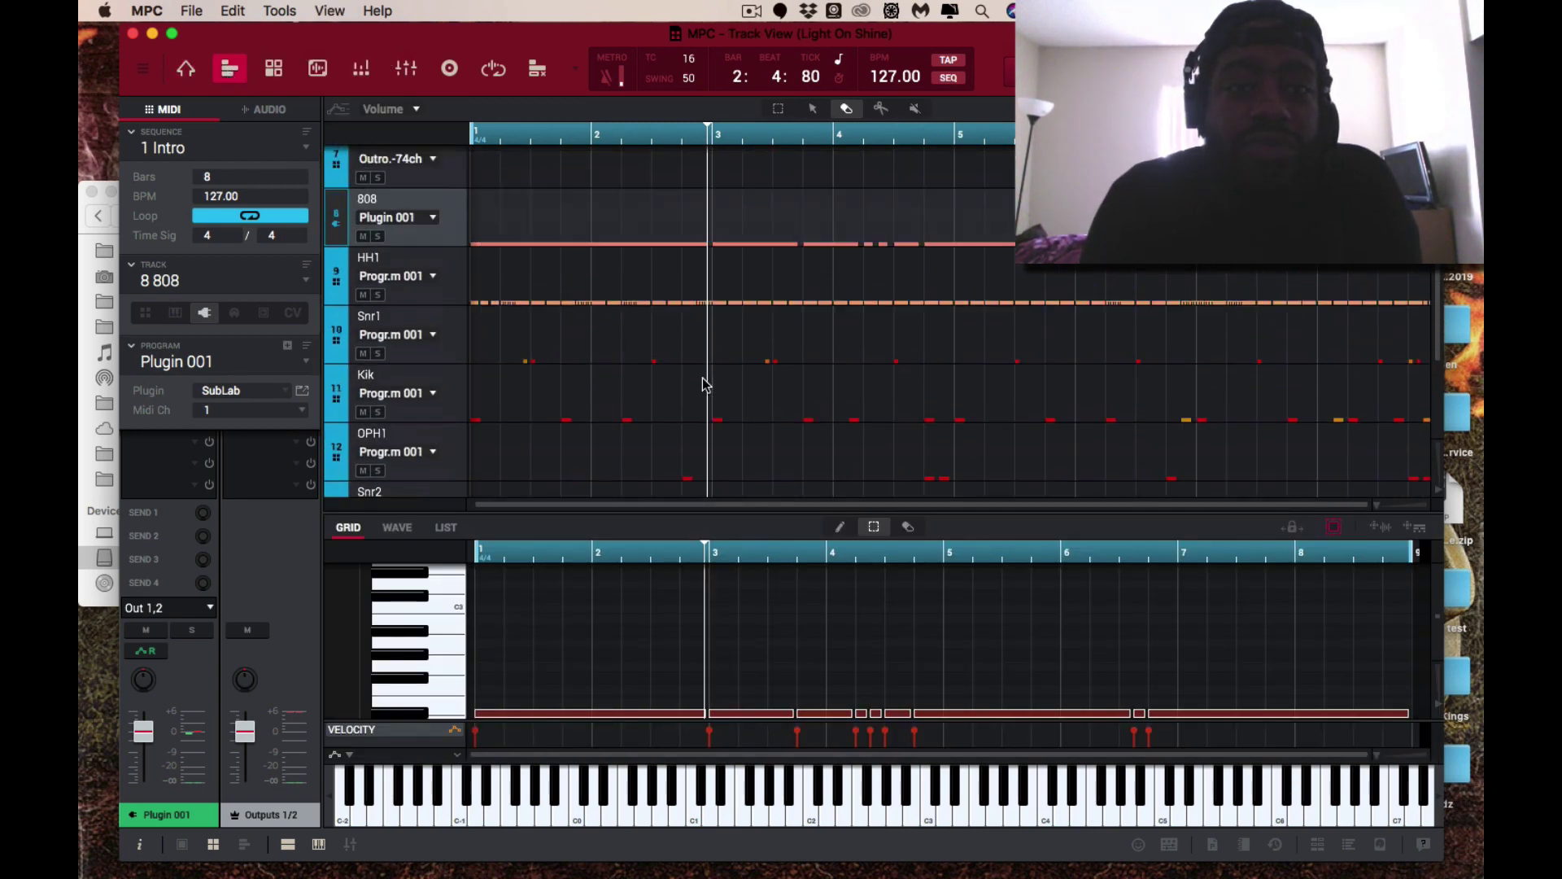
scroll(701, 377, down, 4)
scroll(702, 379, down, 4)
scroll(703, 380, up, 6)
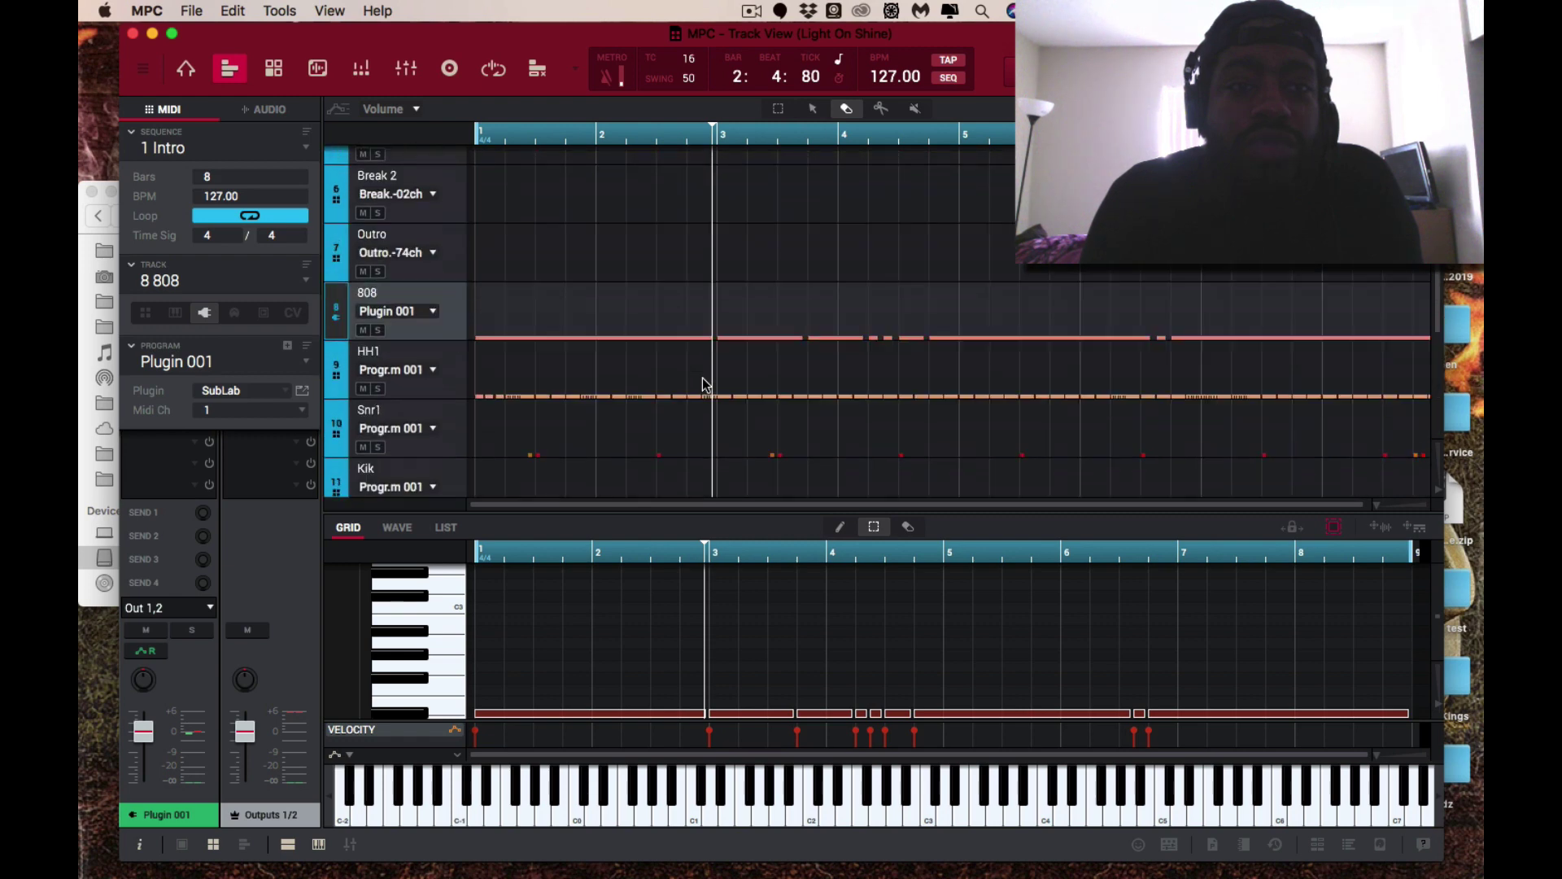
scroll(703, 379, down, 6)
scroll(701, 377, up, 10)
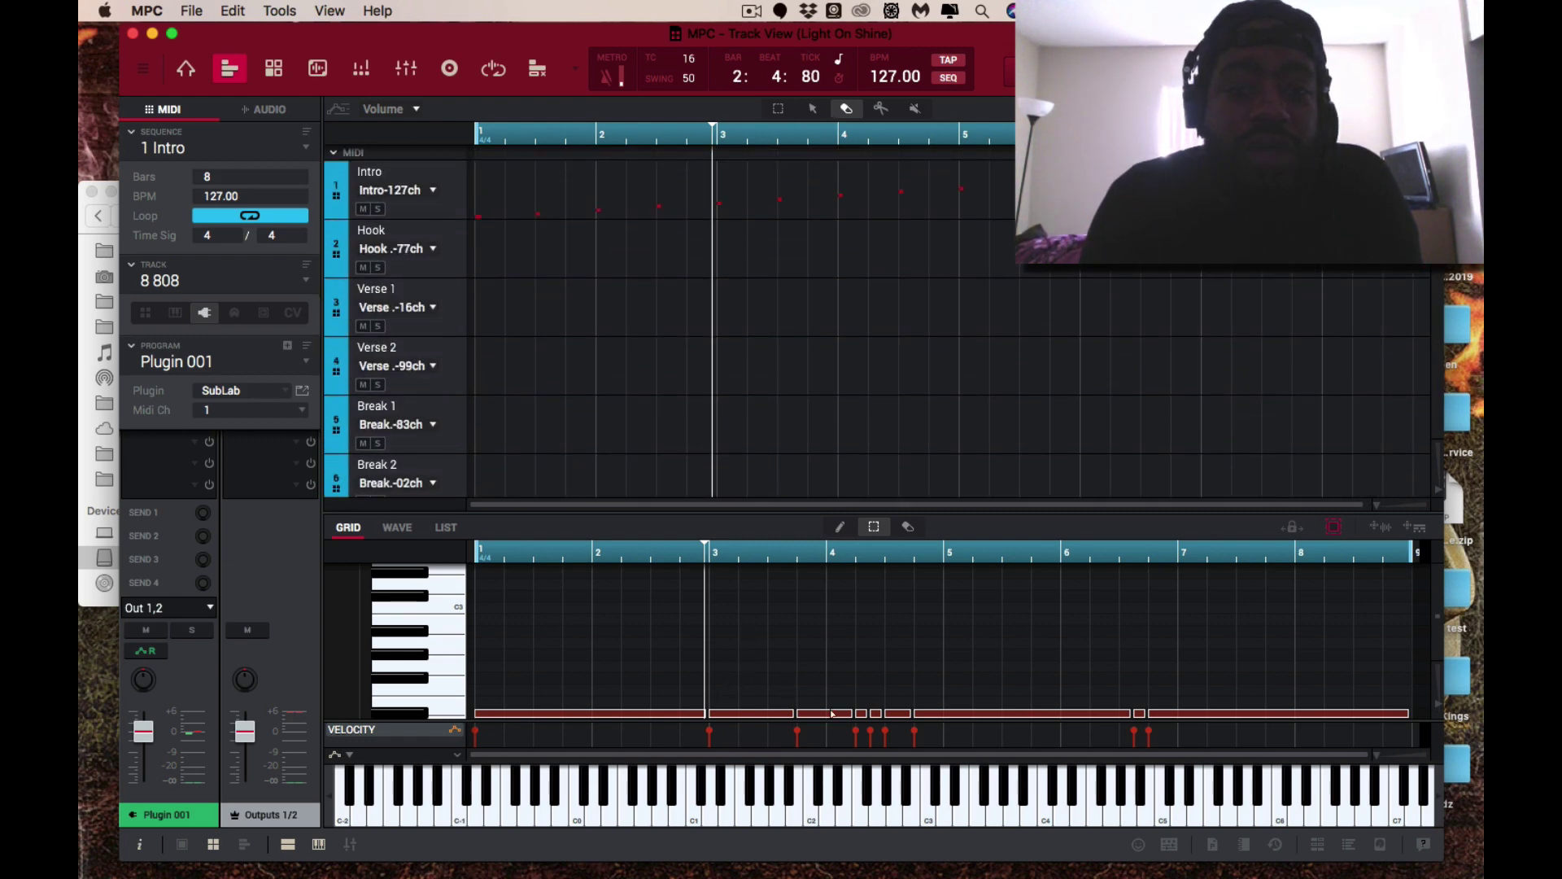
Inspect the 808 track's note at bar 3 and look through the track list down to Audio 001.
click(763, 713)
scroll(762, 715, down, 3)
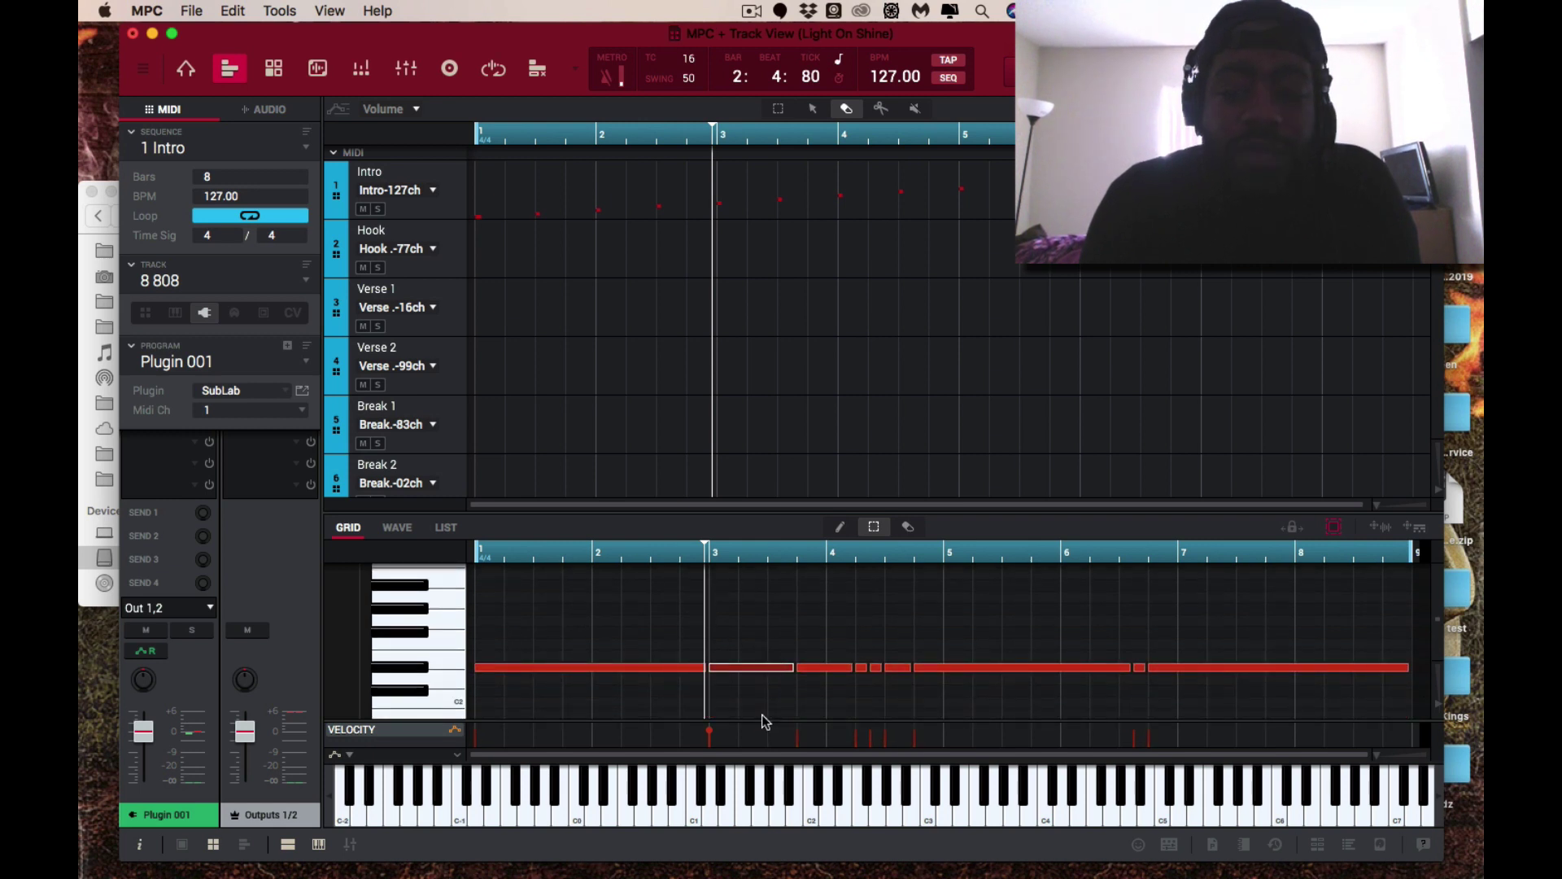
key(Down)
key(Up)
key(super+1)
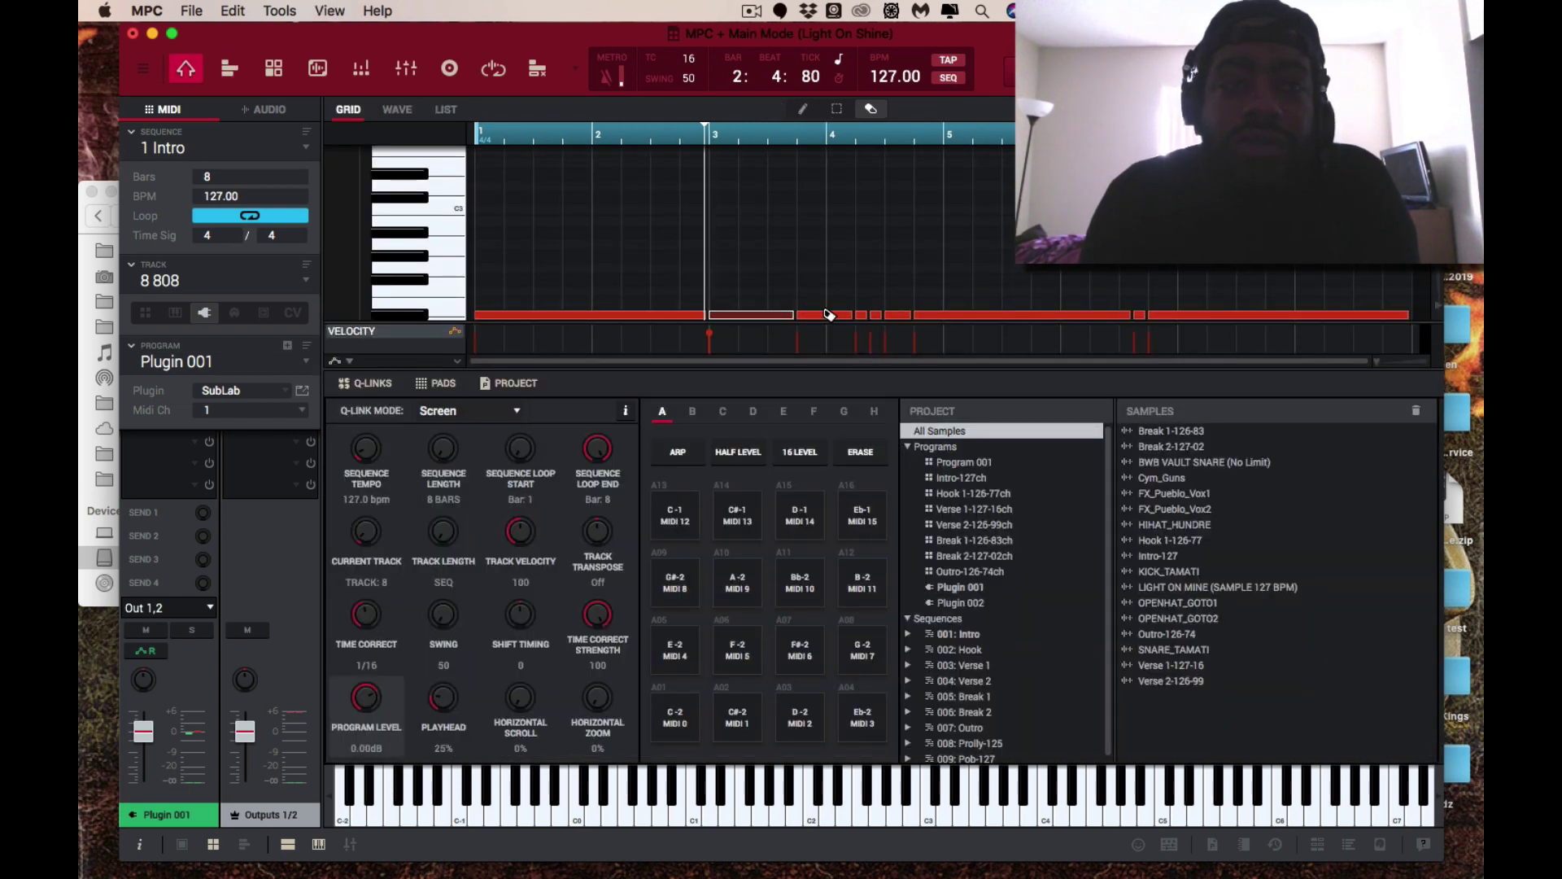
key(super+2)
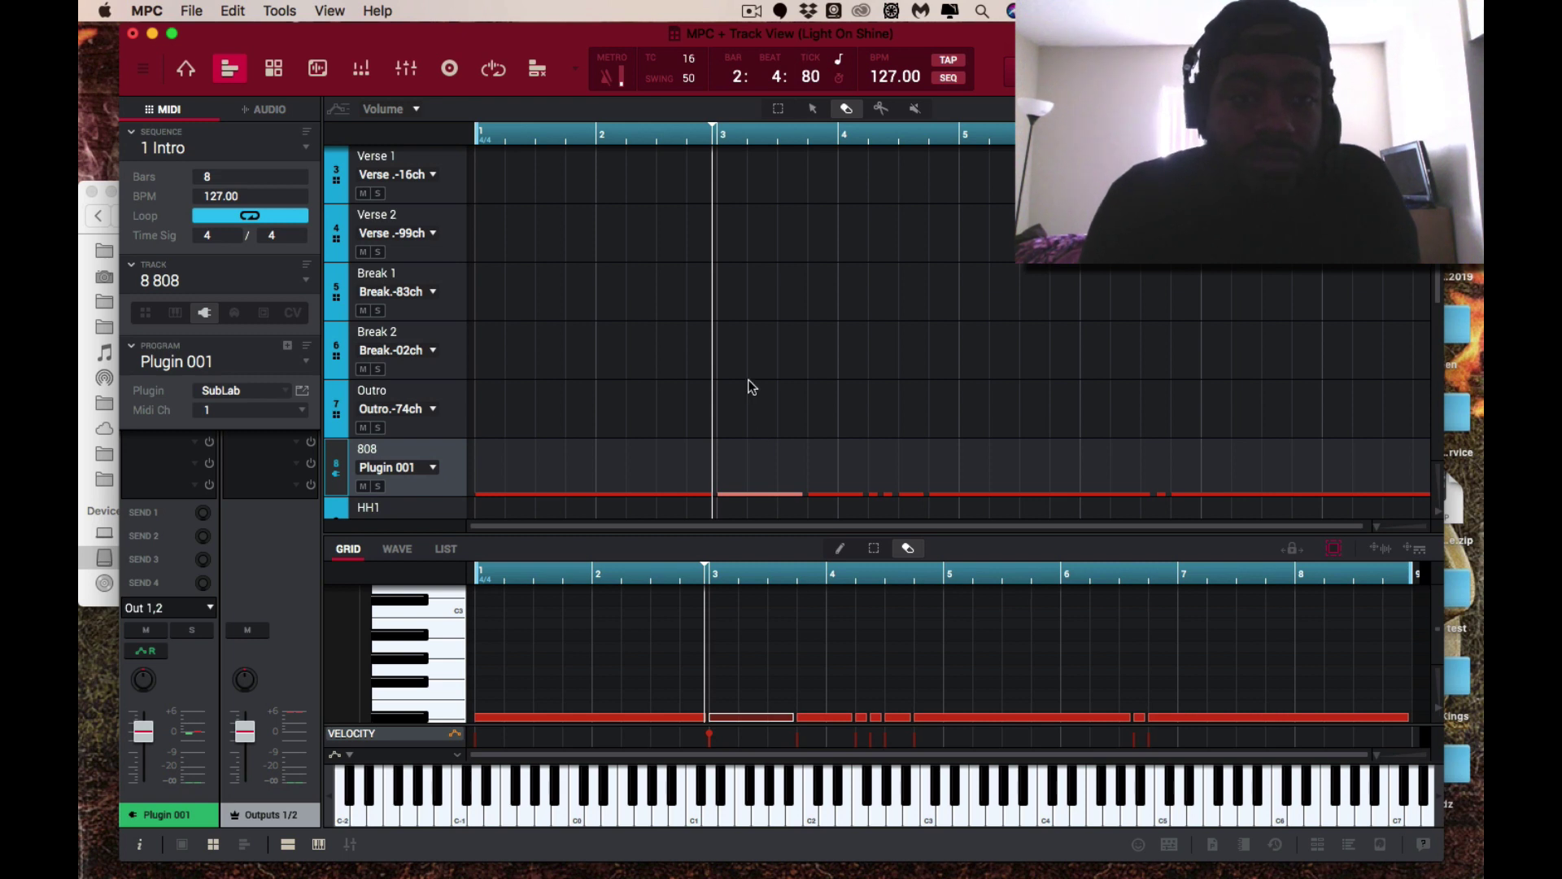
scroll(749, 386, up, 3)
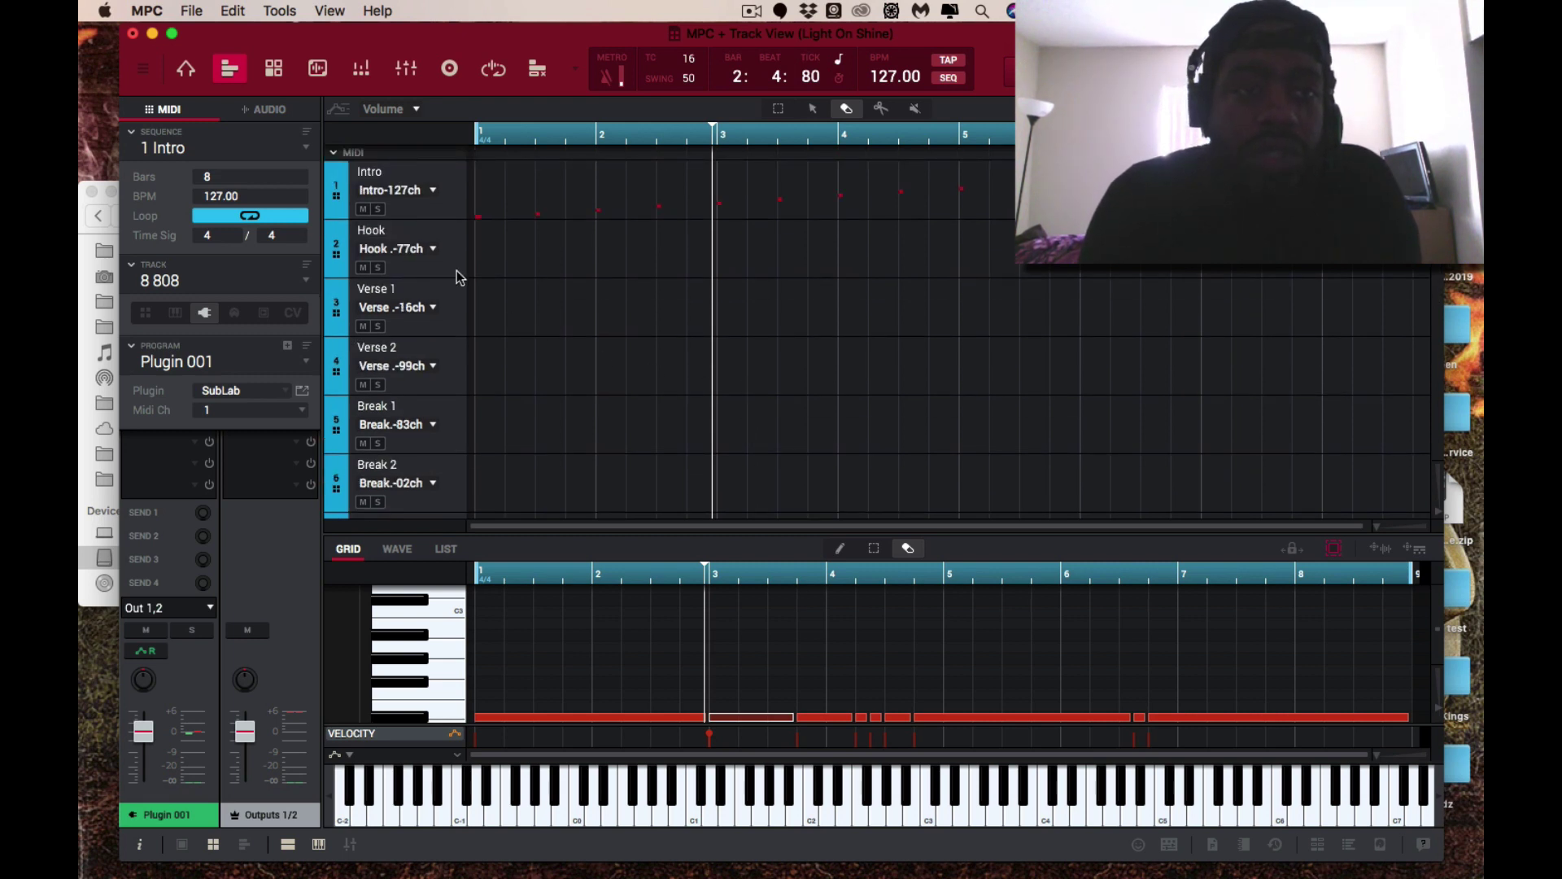
scroll(432, 239, down, 3)
scroll(431, 238, down, 3)
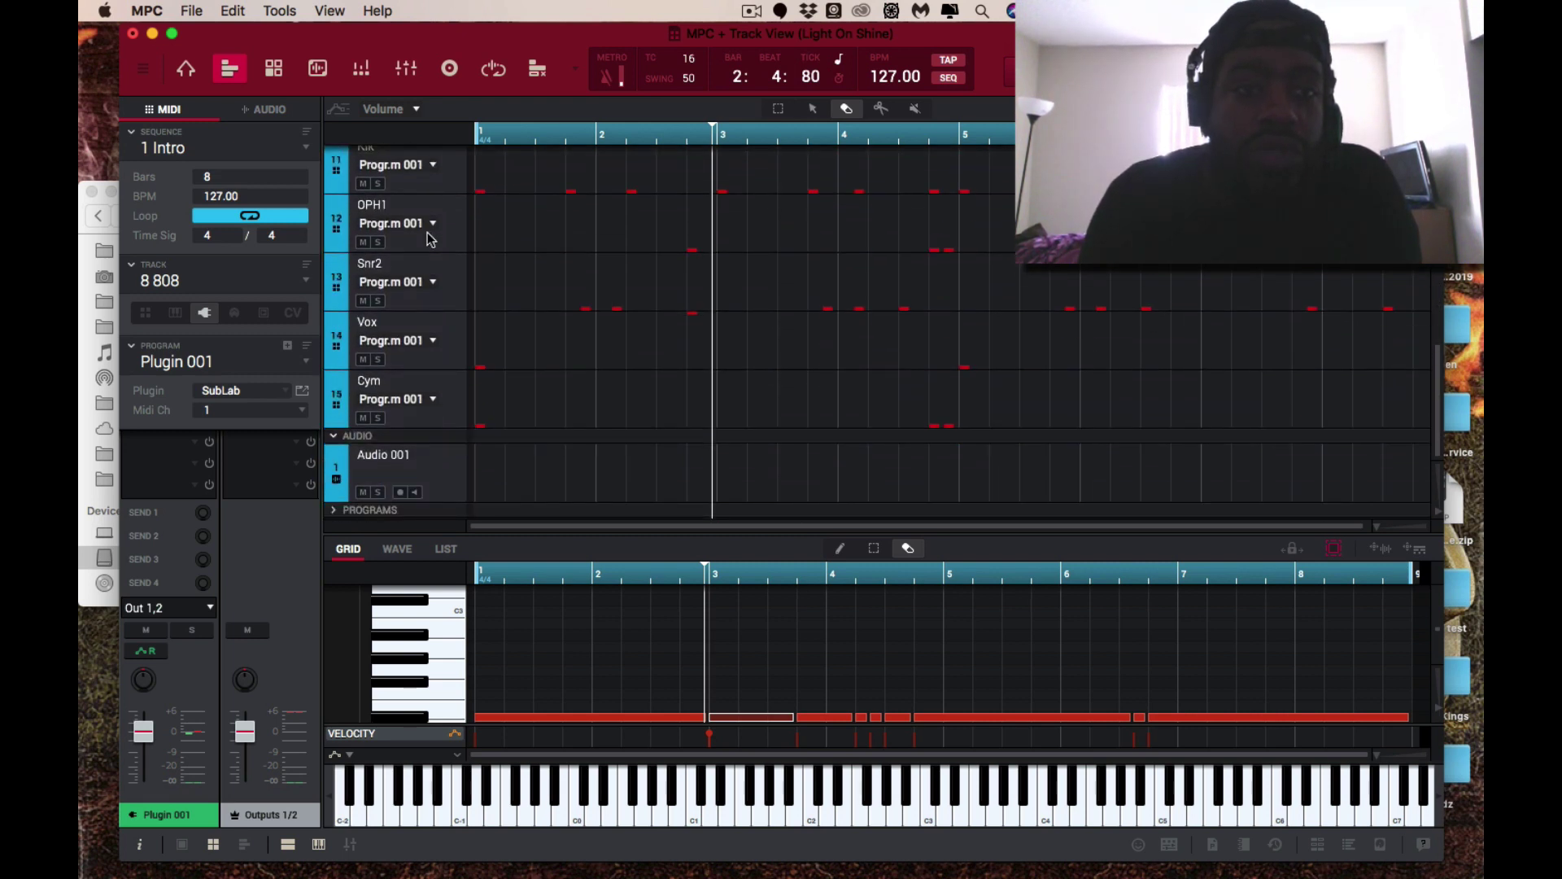
Copy sequence 1 Intro in Main Mode to unused sequence 10, naming the copy "Intro - Song mode".
click(185, 68)
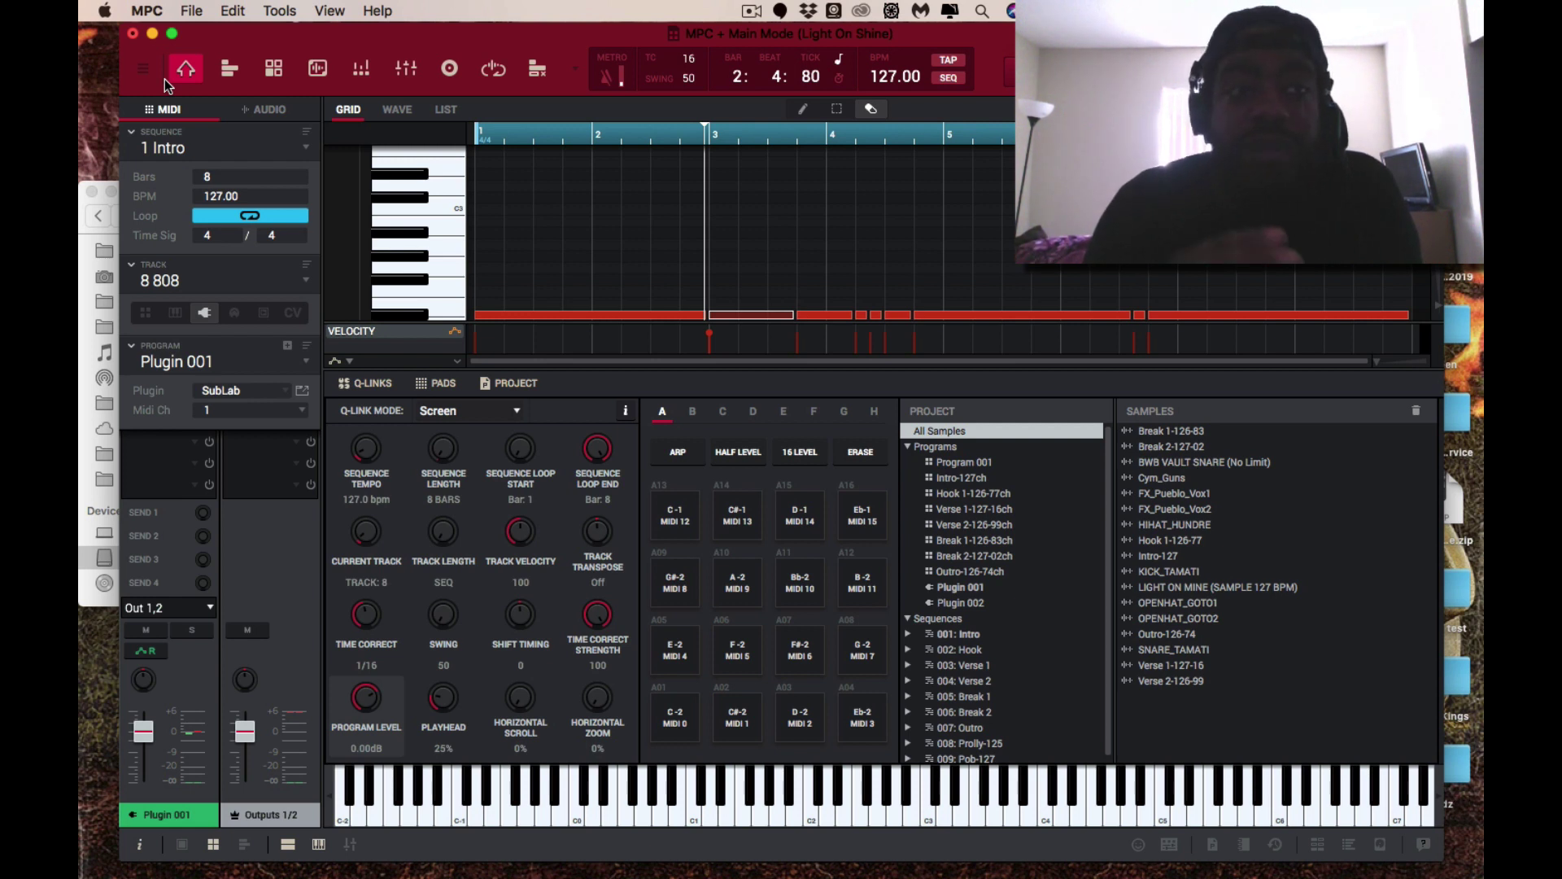
click(184, 155)
click(184, 257)
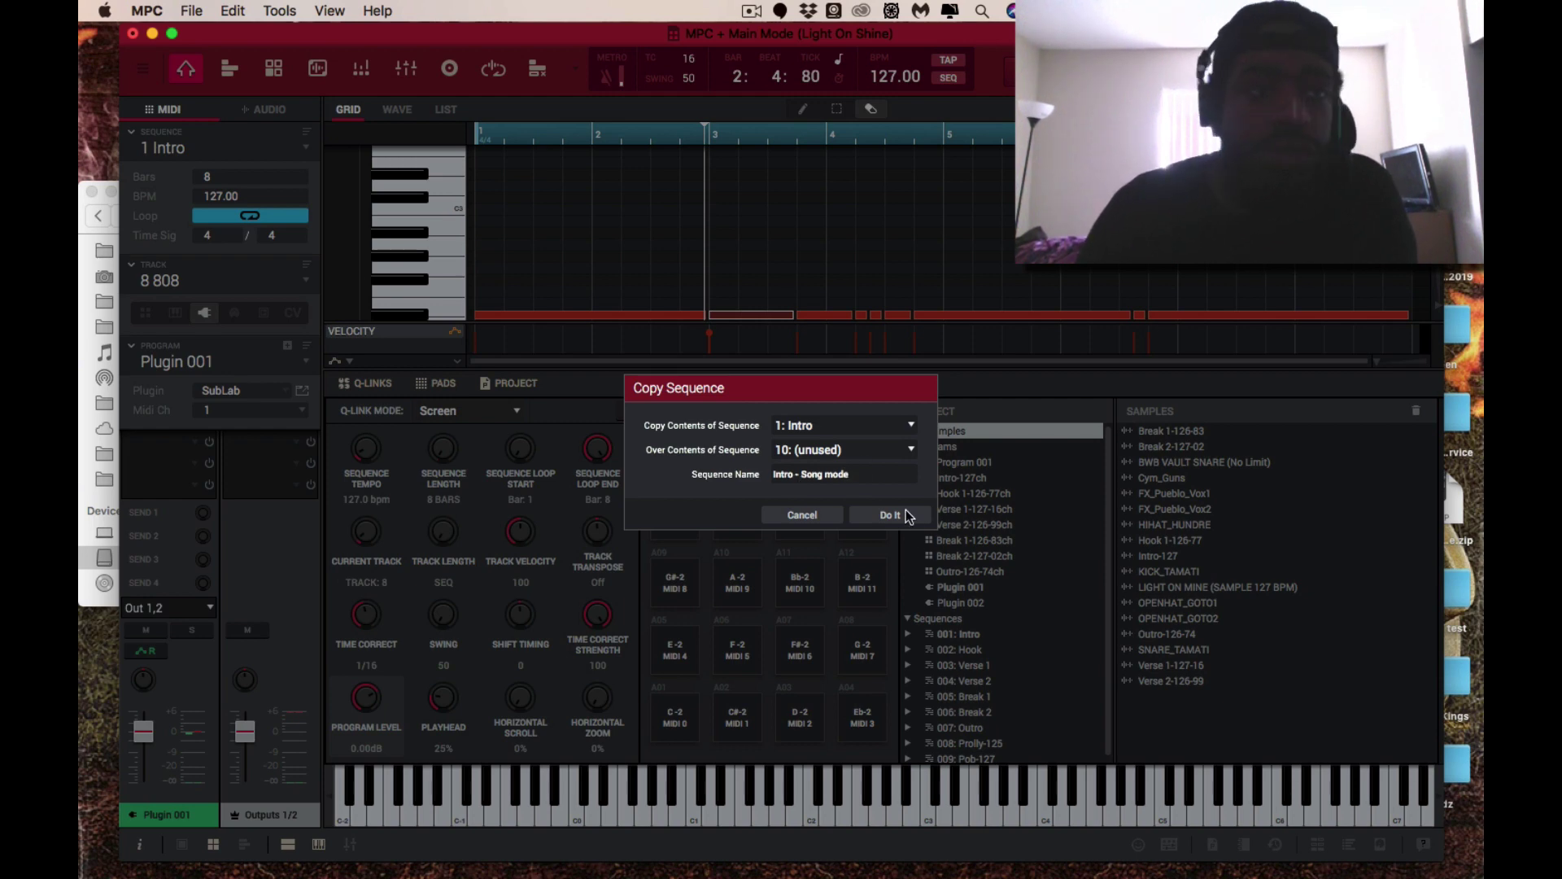
click(890, 515)
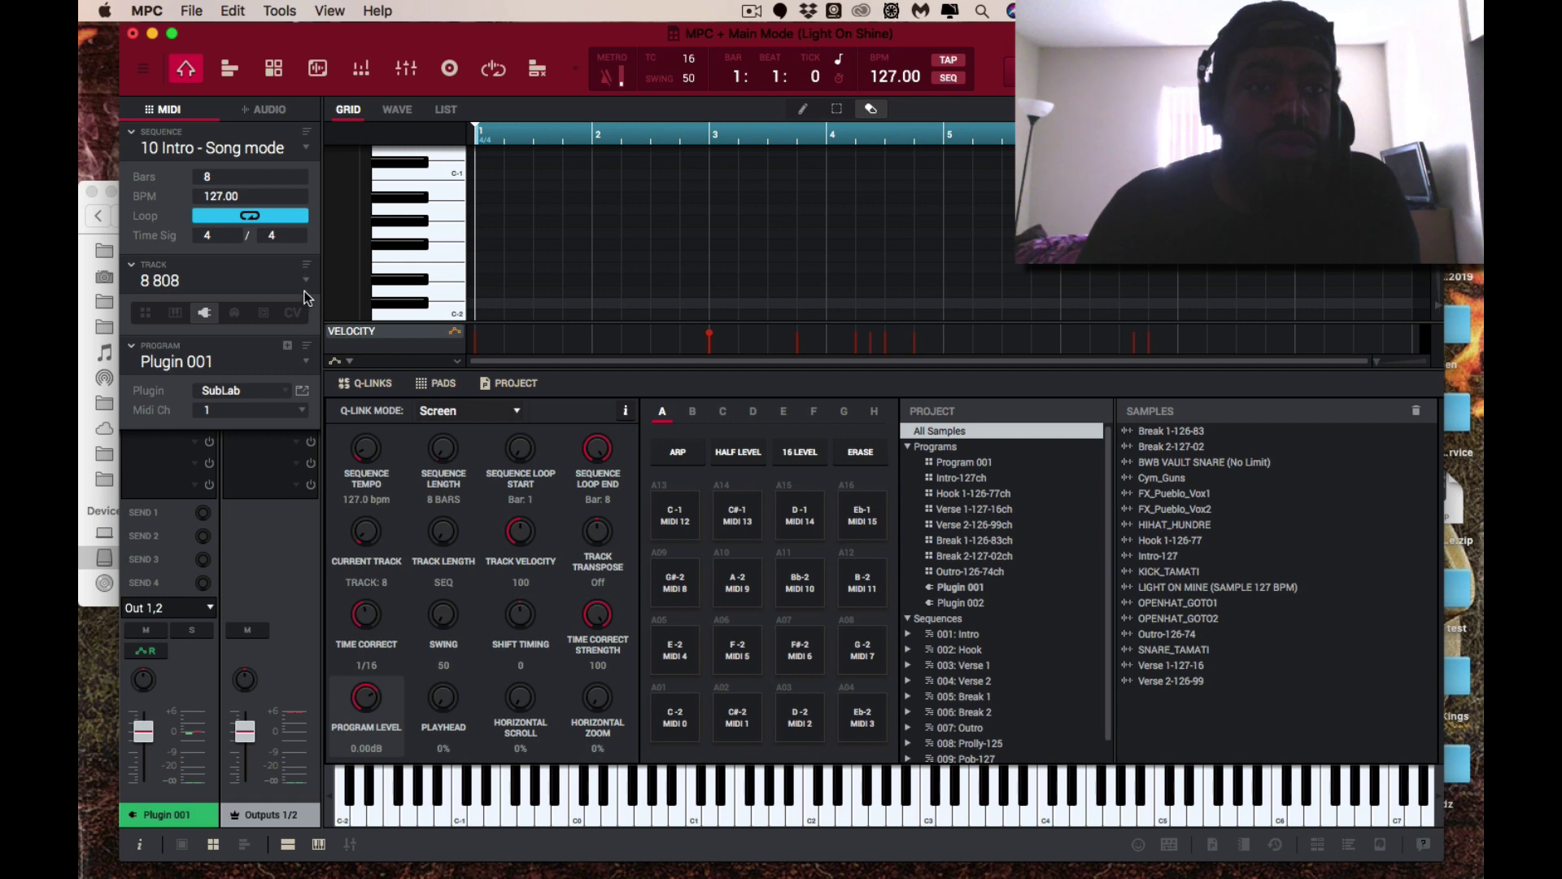
Audition the copied sequence and bounce its Intro MIDI track to a new audio track.
key(space)
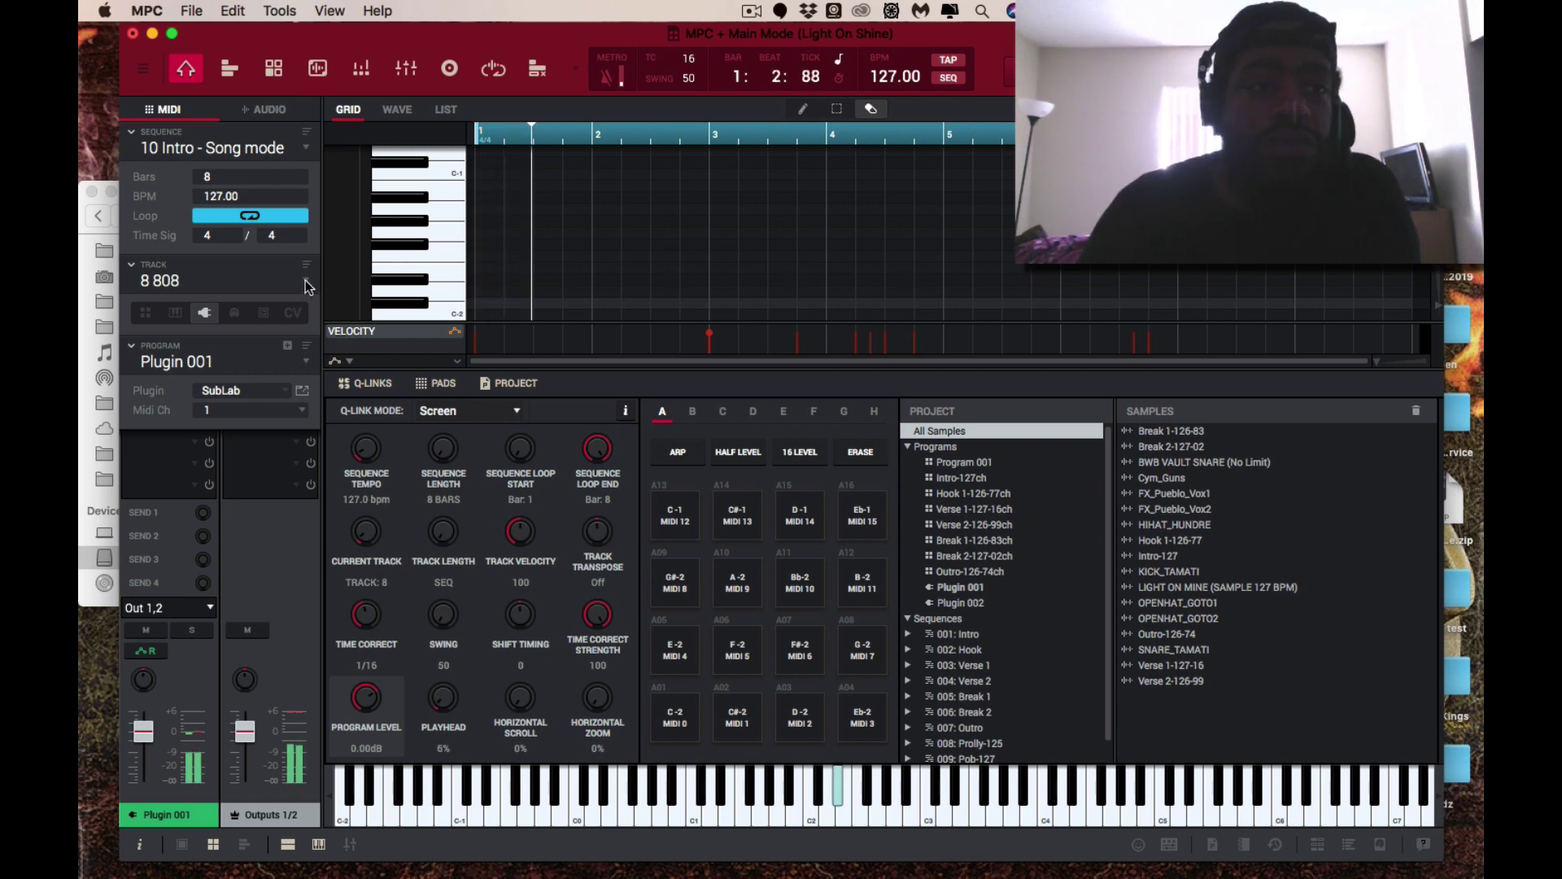
click(305, 280)
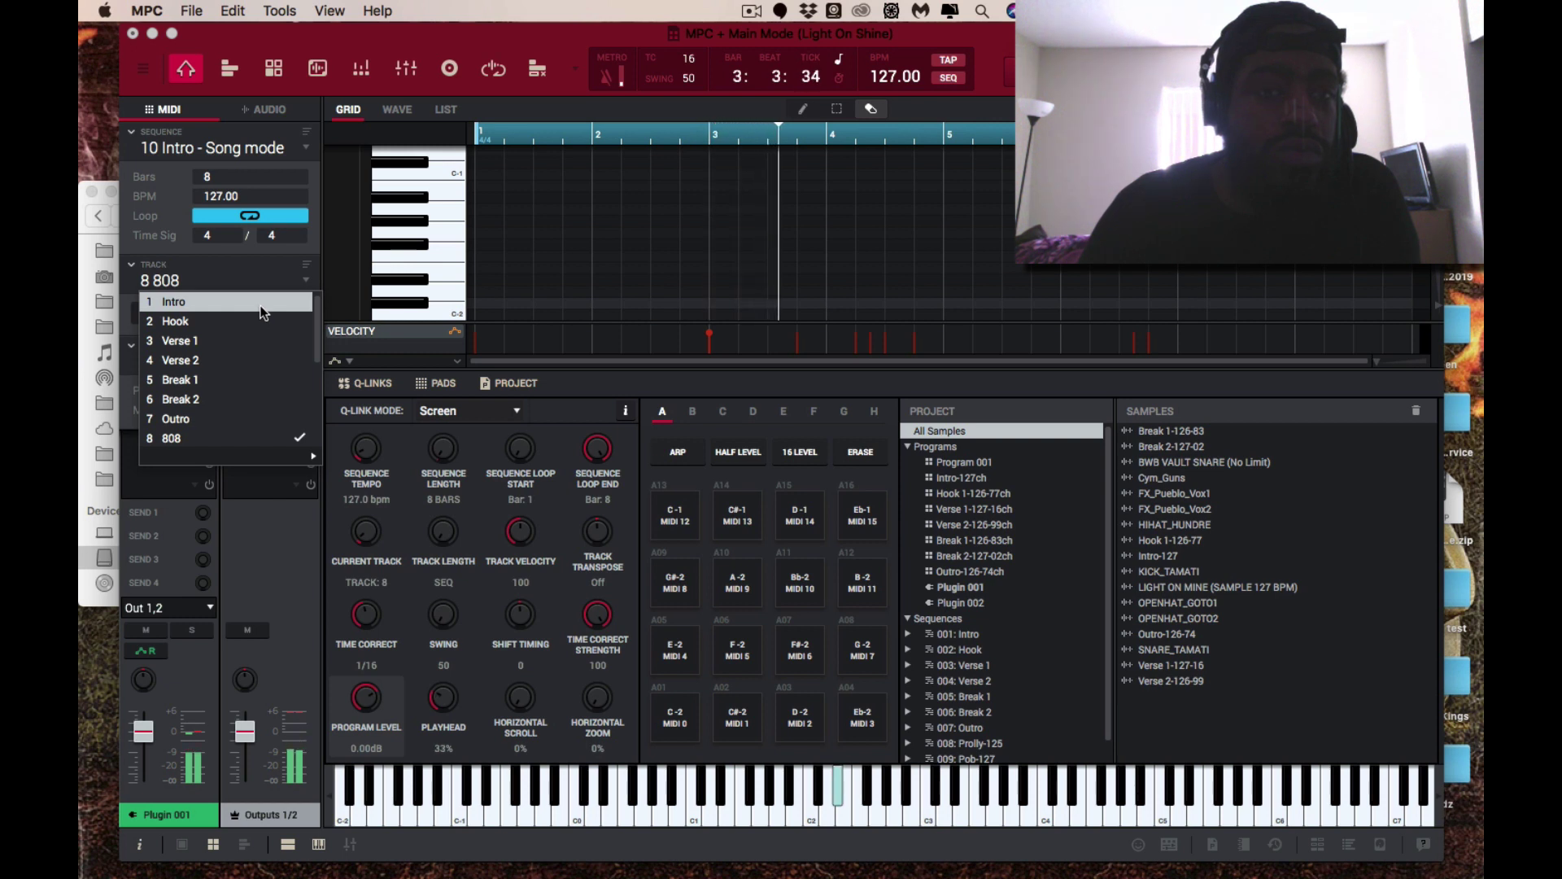
click(262, 302)
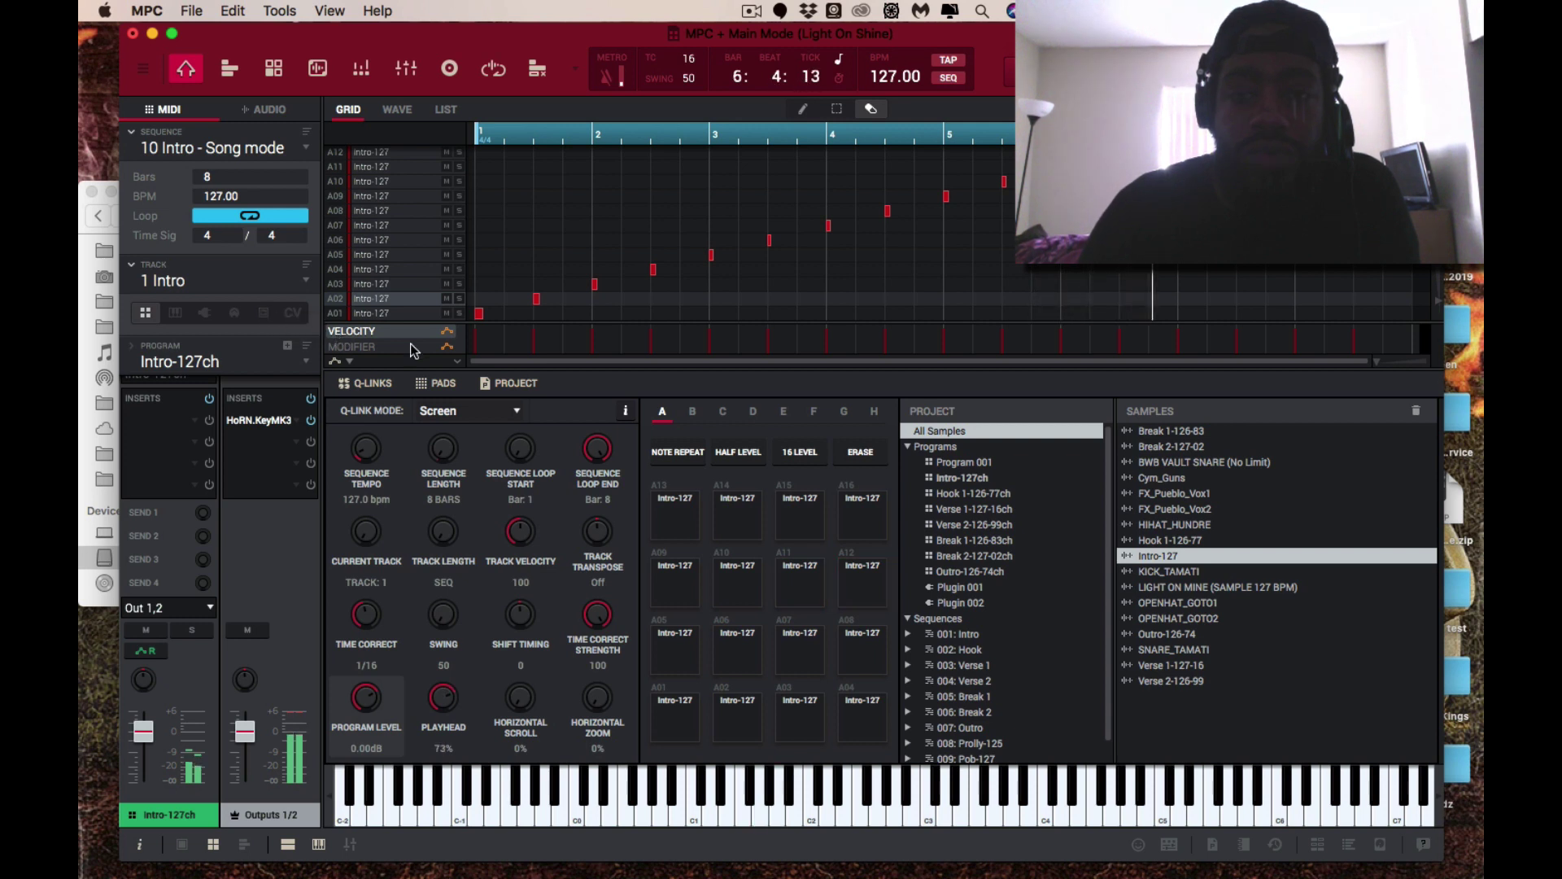
scroll(1003, 716, down, 1)
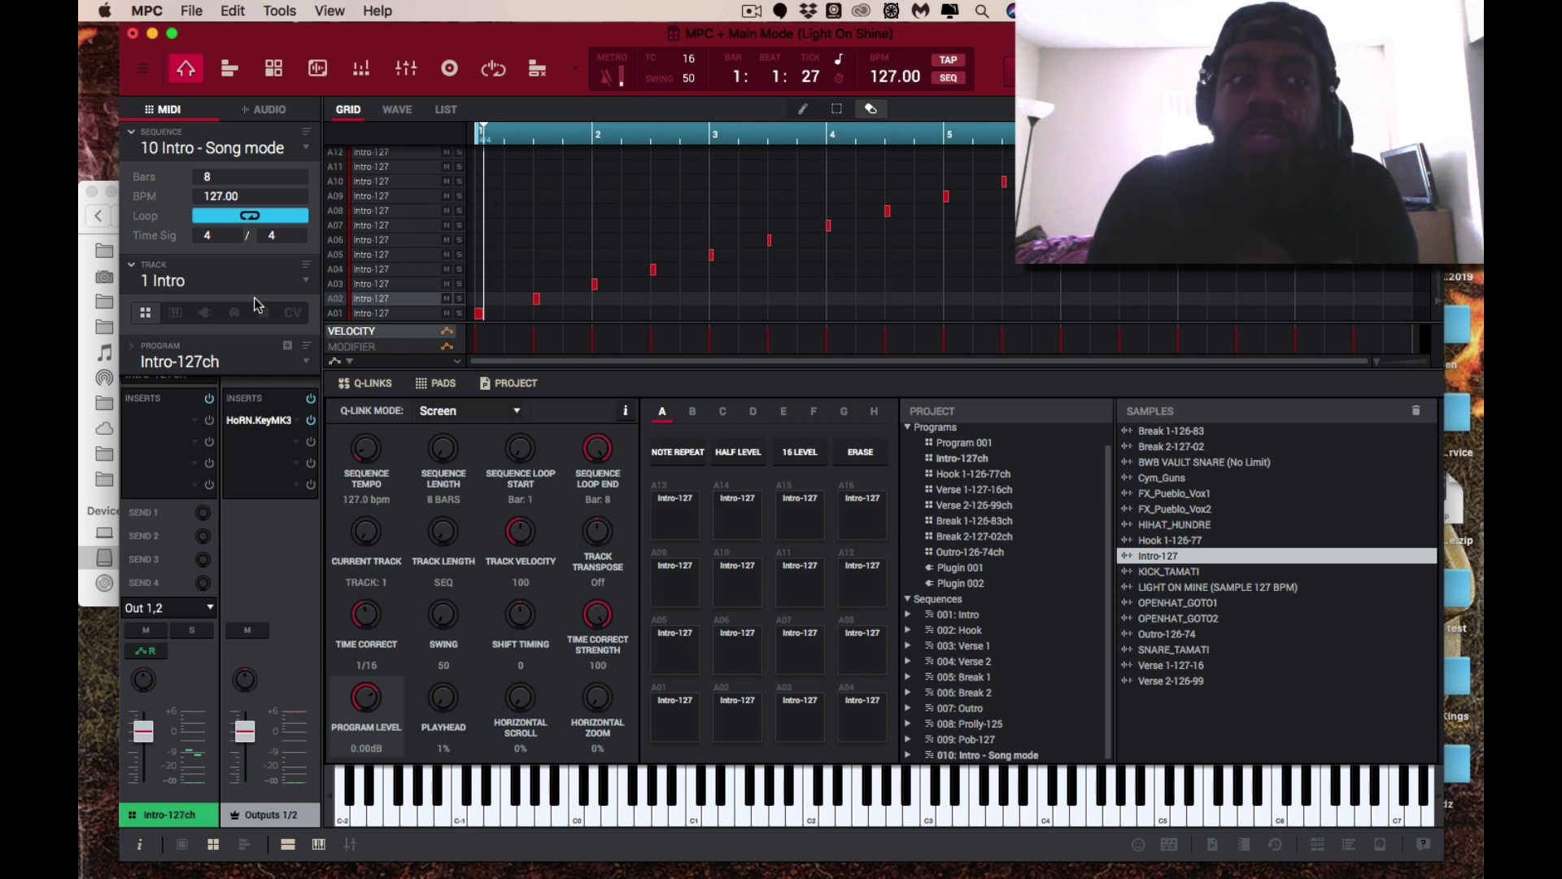
right_click(184, 285)
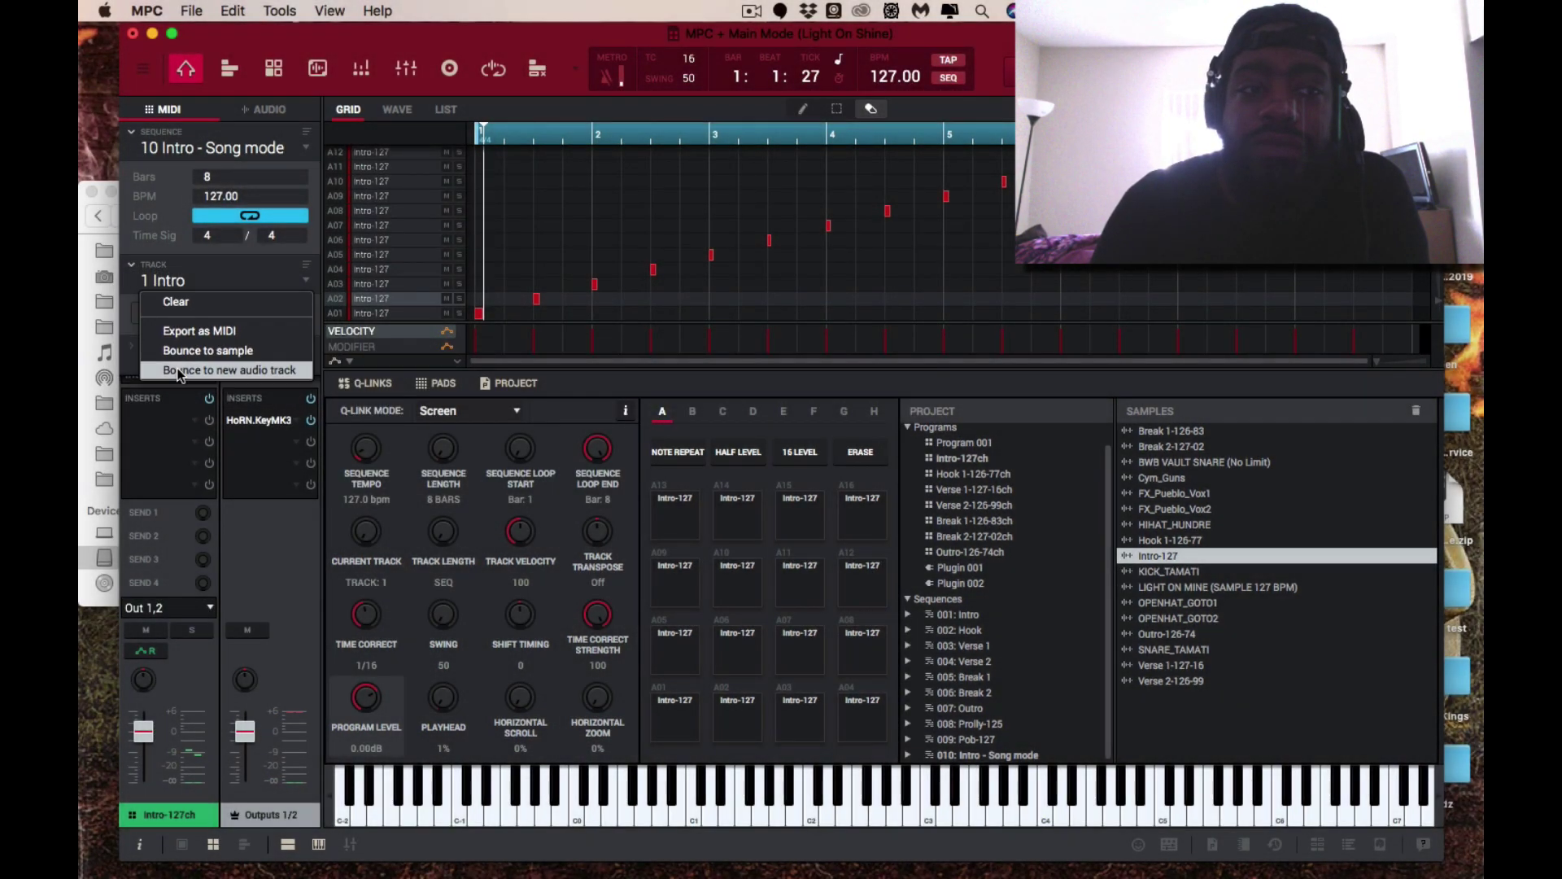
click(179, 374)
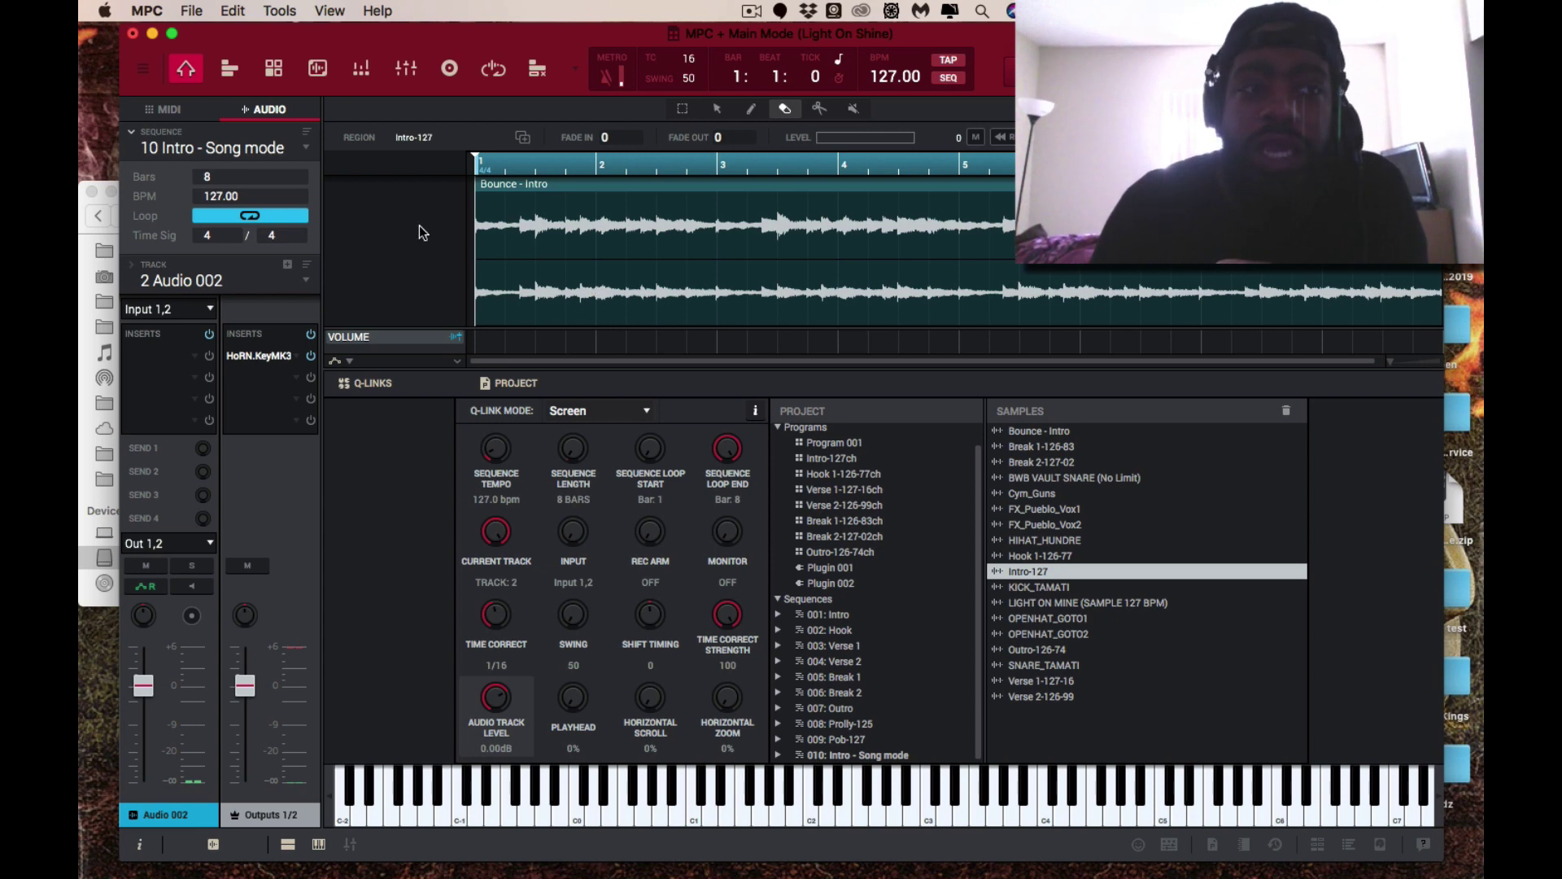
Return to the MIDI tracks and bounce track 8 808 to a new audio track.
click(173, 111)
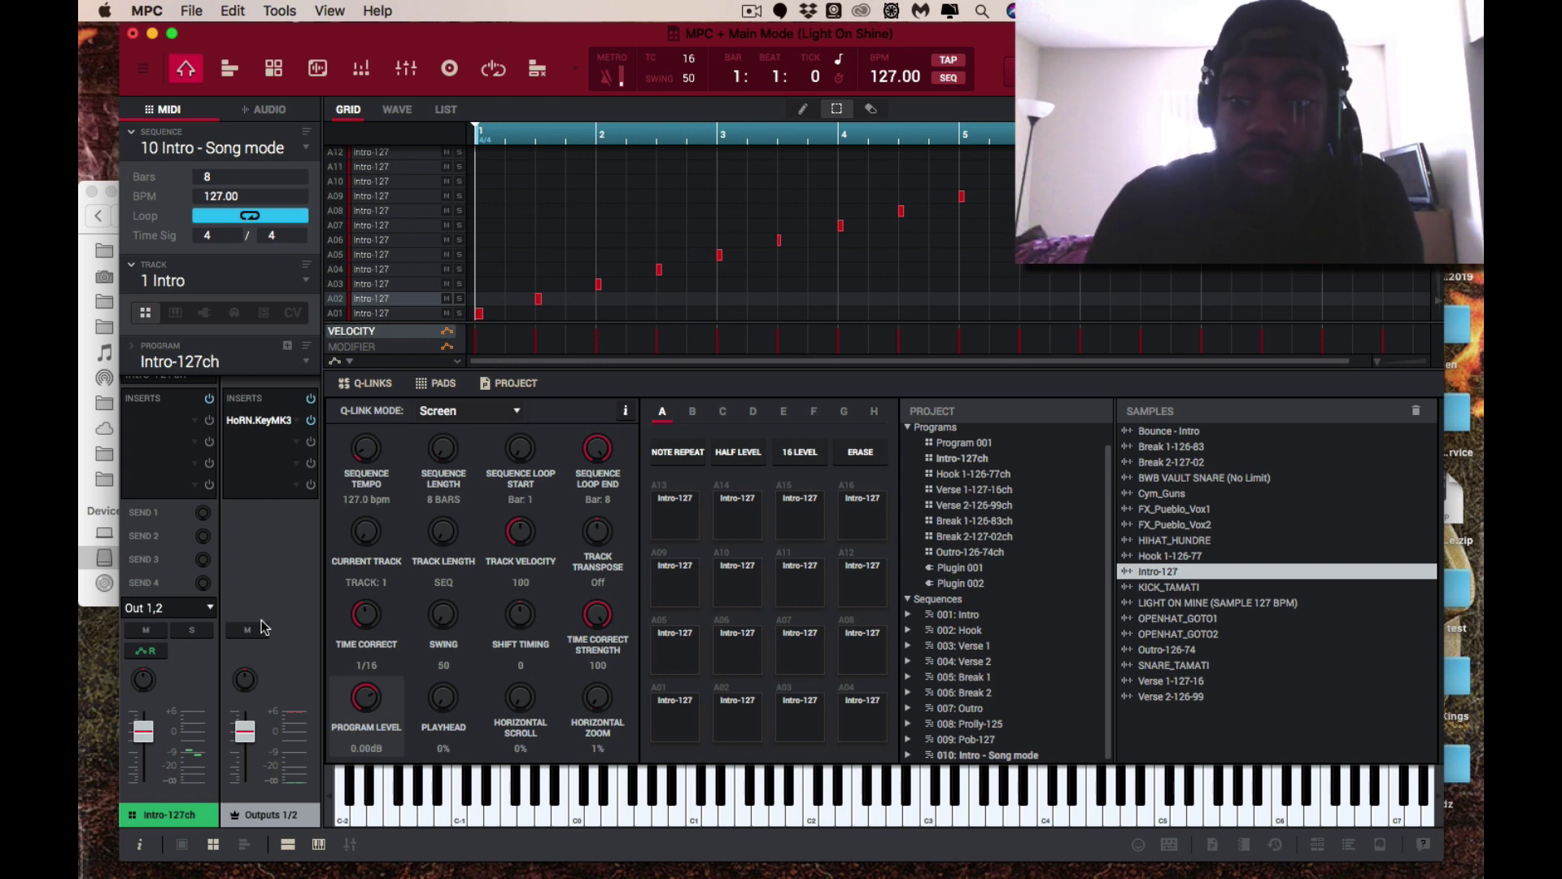
key(Down)
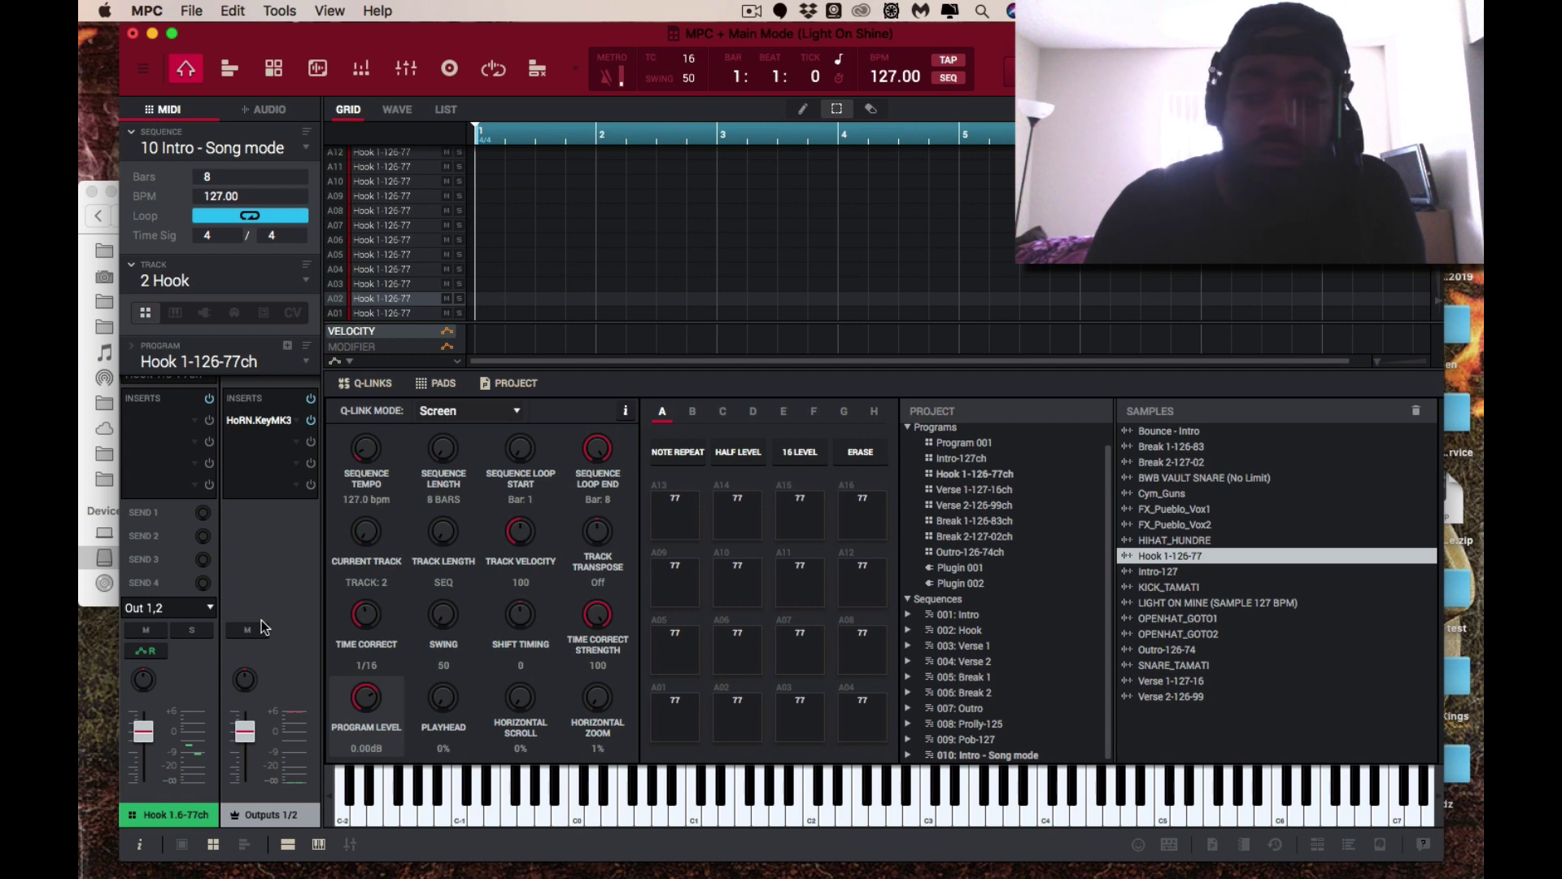
key(Down)
key(Down)
key(Down)
key(Down)
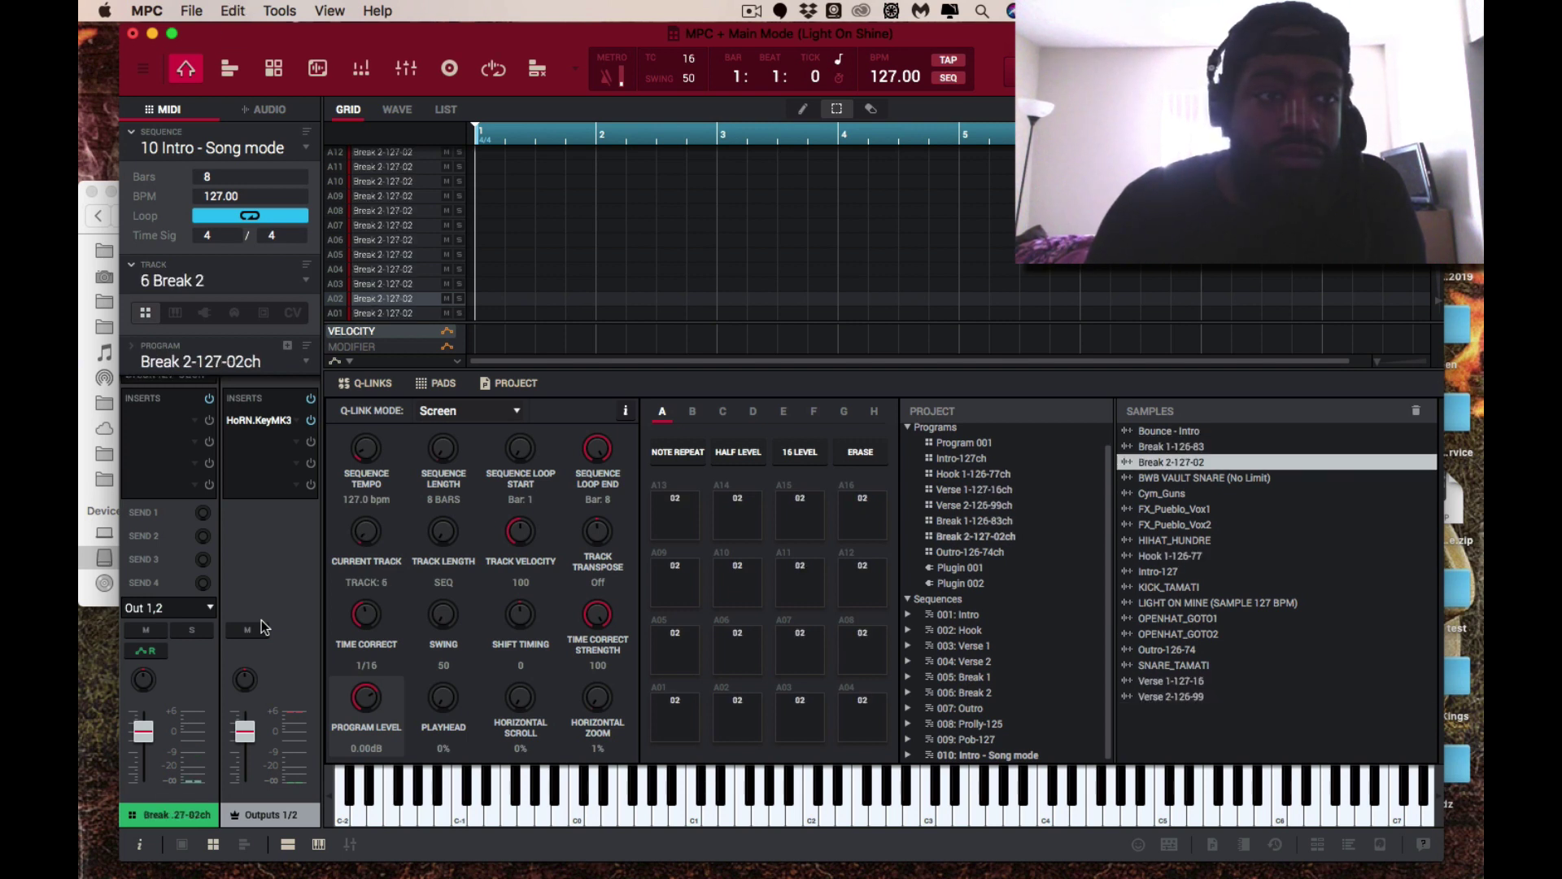
key(Down)
key(Down)
right_click(196, 285)
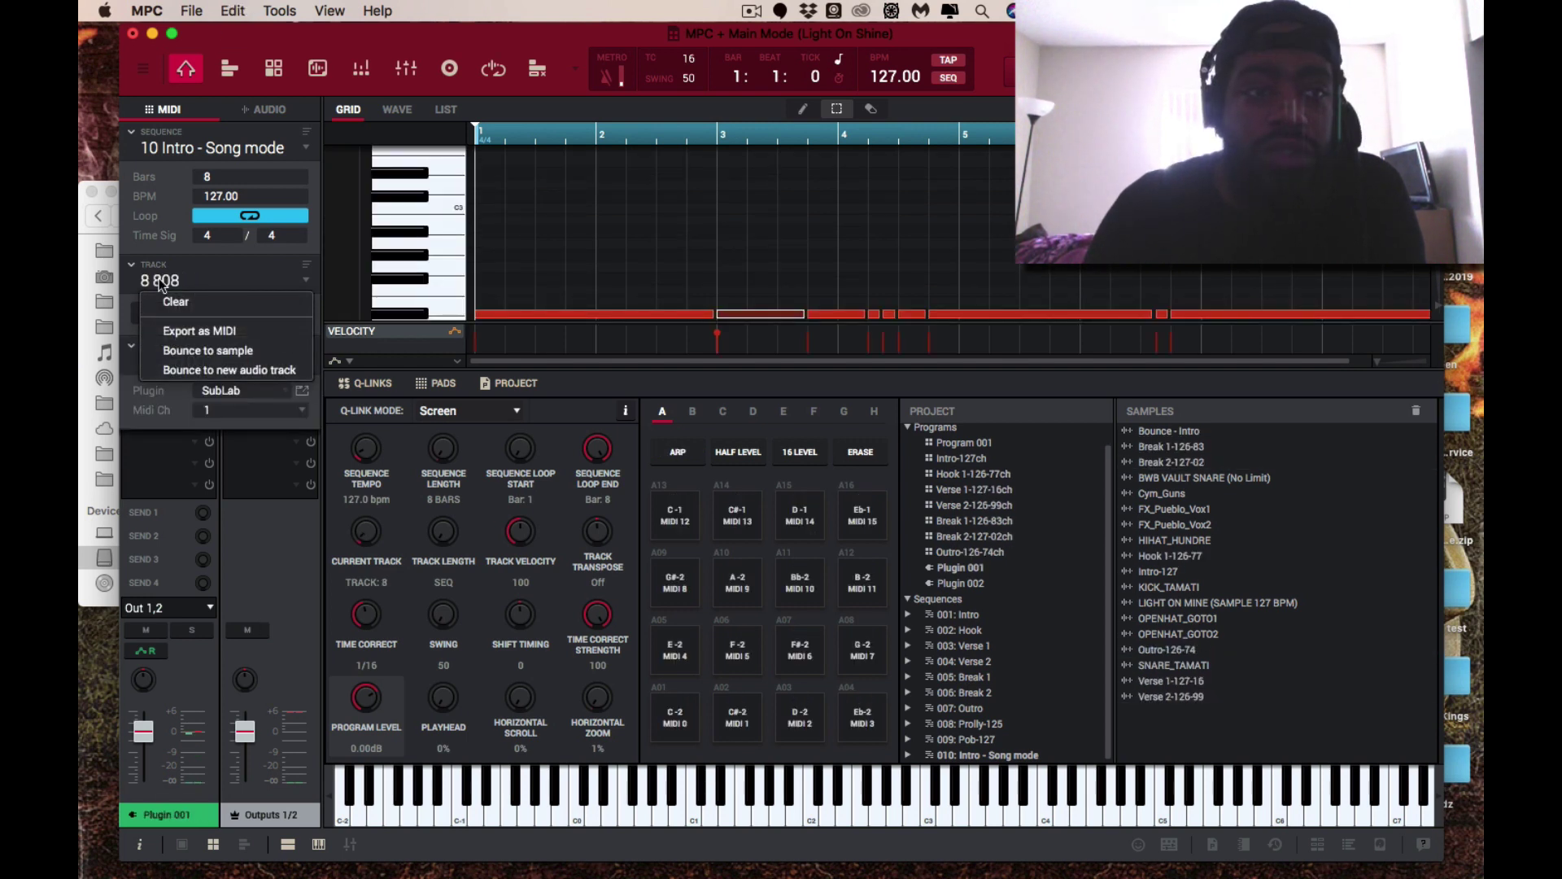
click(198, 370)
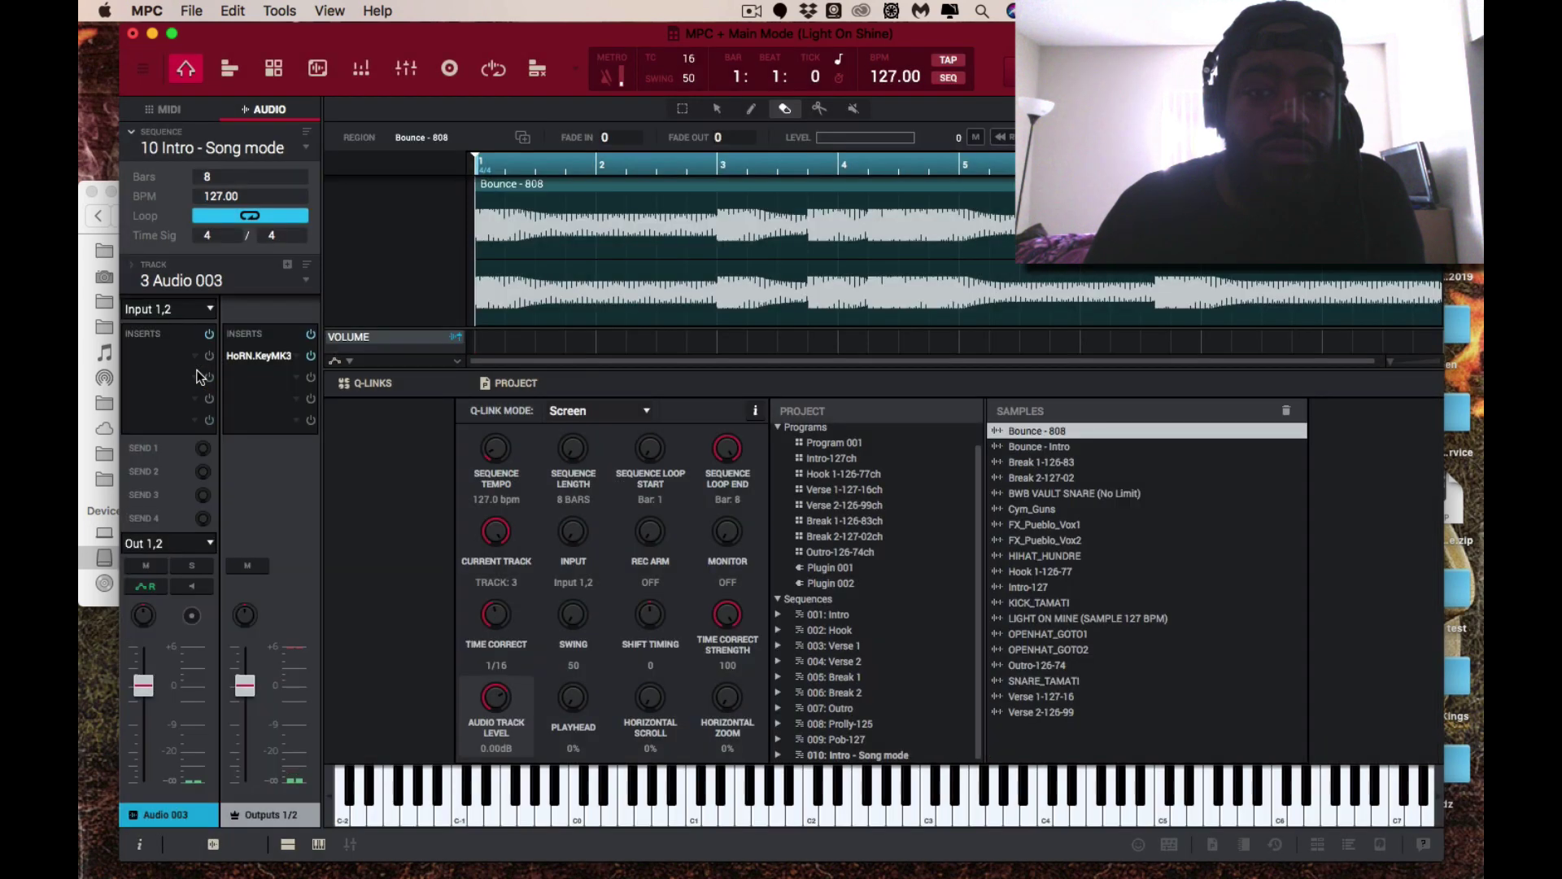
Bounce the HH1 MIDI track to a new audio track.
click(221, 12)
mouse_move(257, 384)
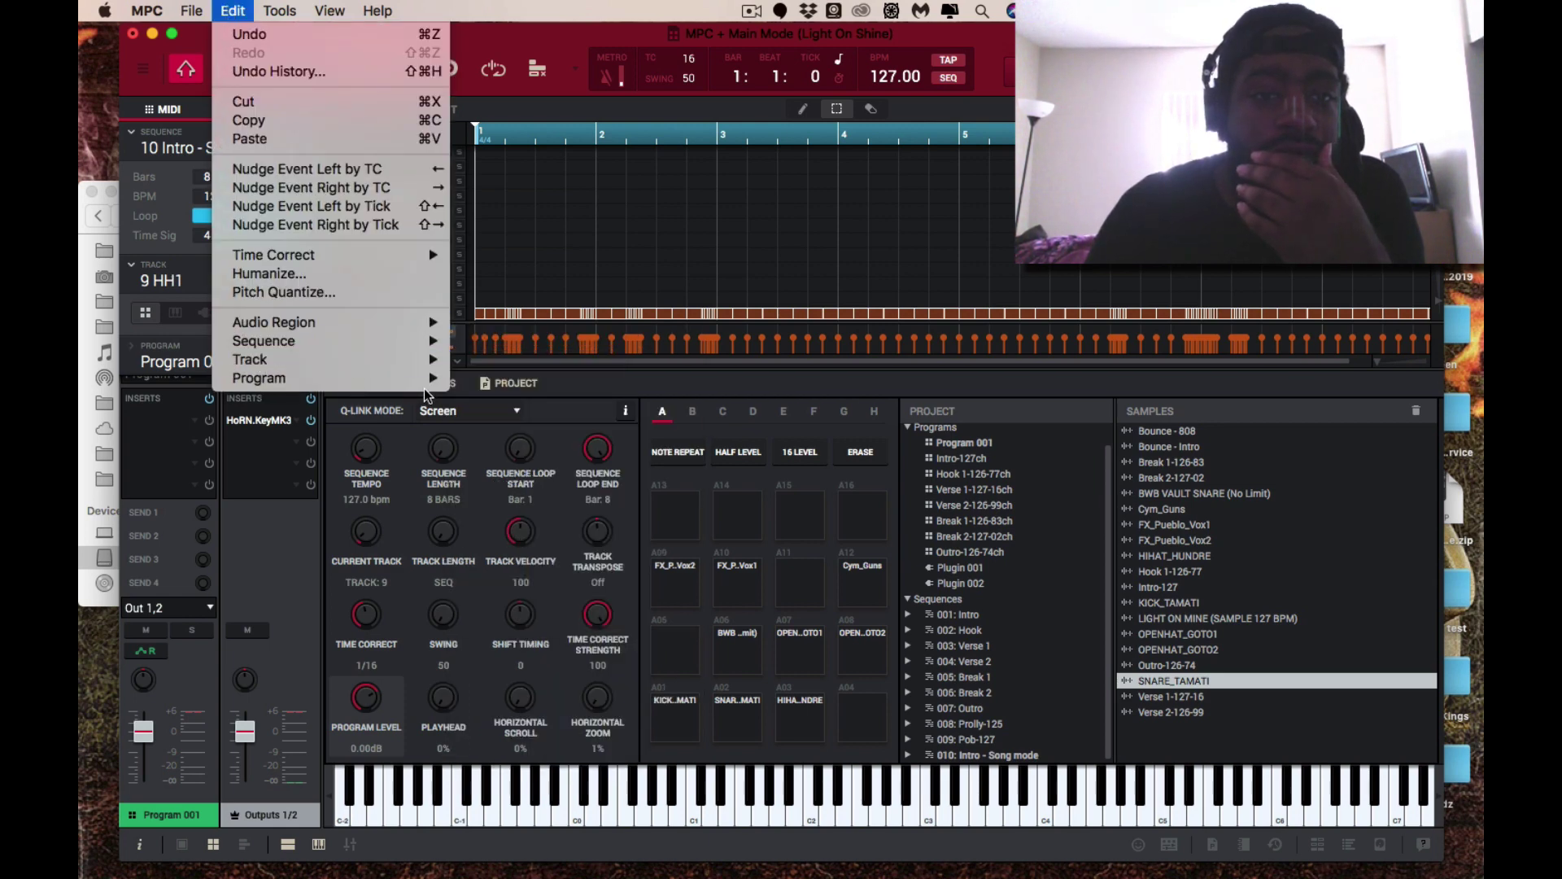
mouse_move(431, 359)
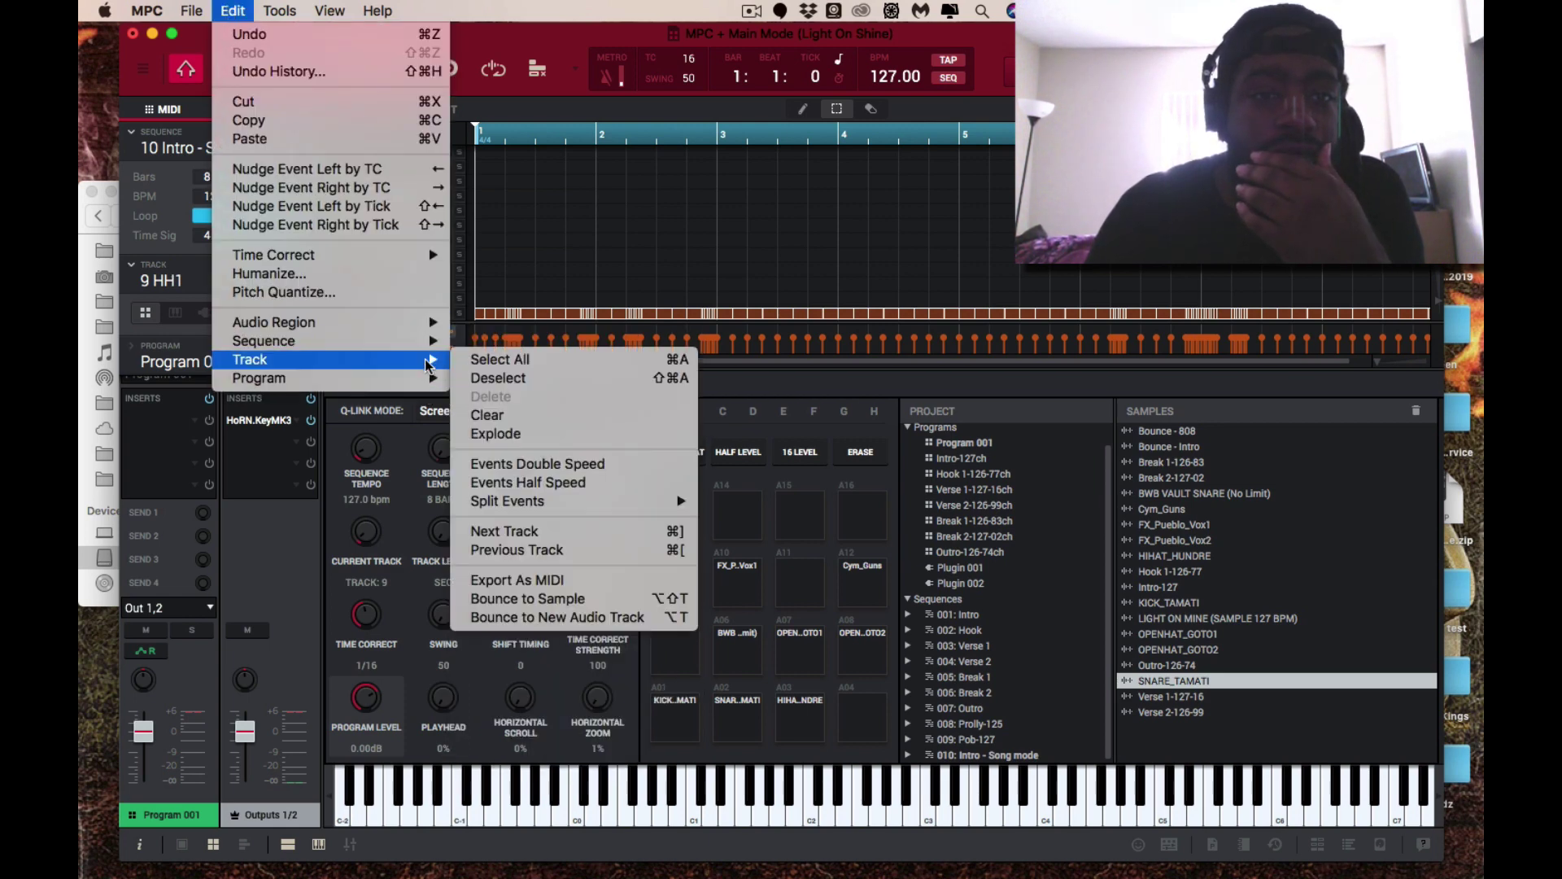
click(527, 620)
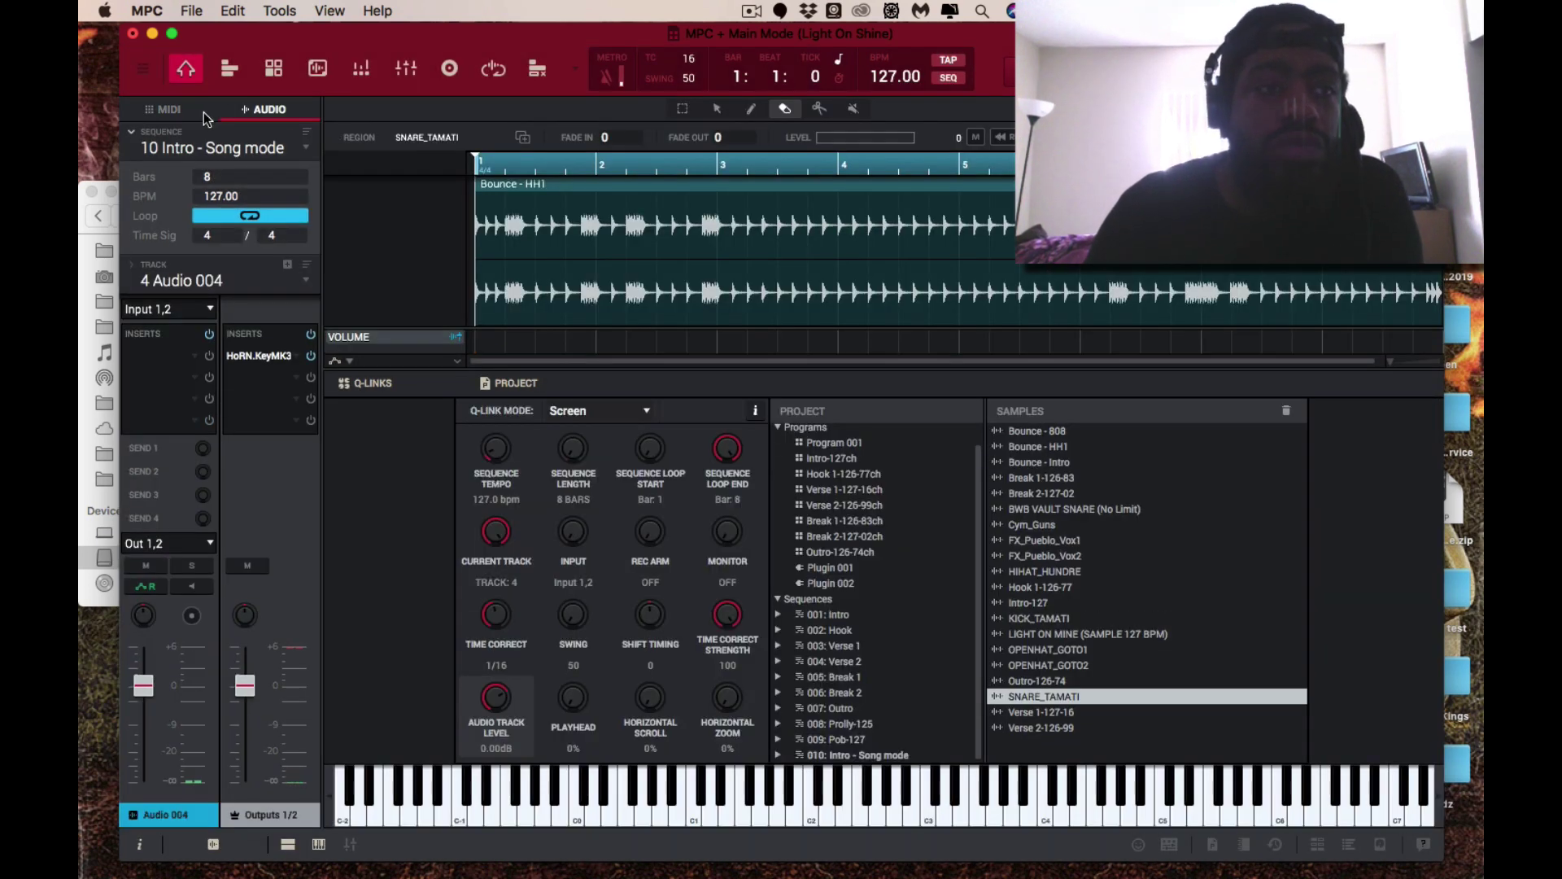
Bounce the Snr1, Kik and OPH1 MIDI tracks to separate new audio tracks.
click(179, 112)
key(Down)
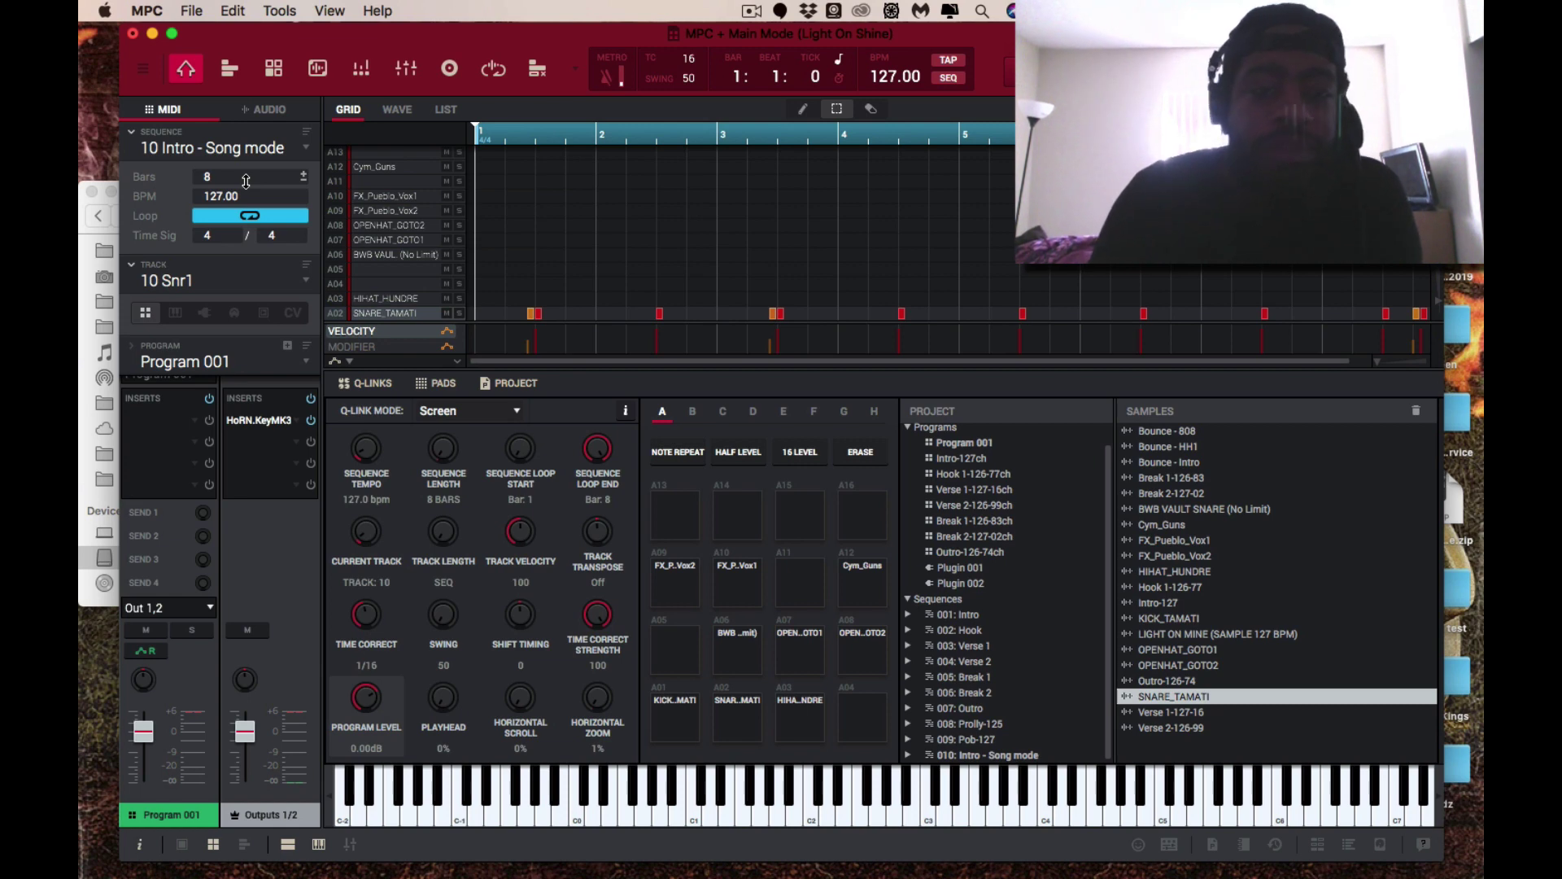
key(super+s)
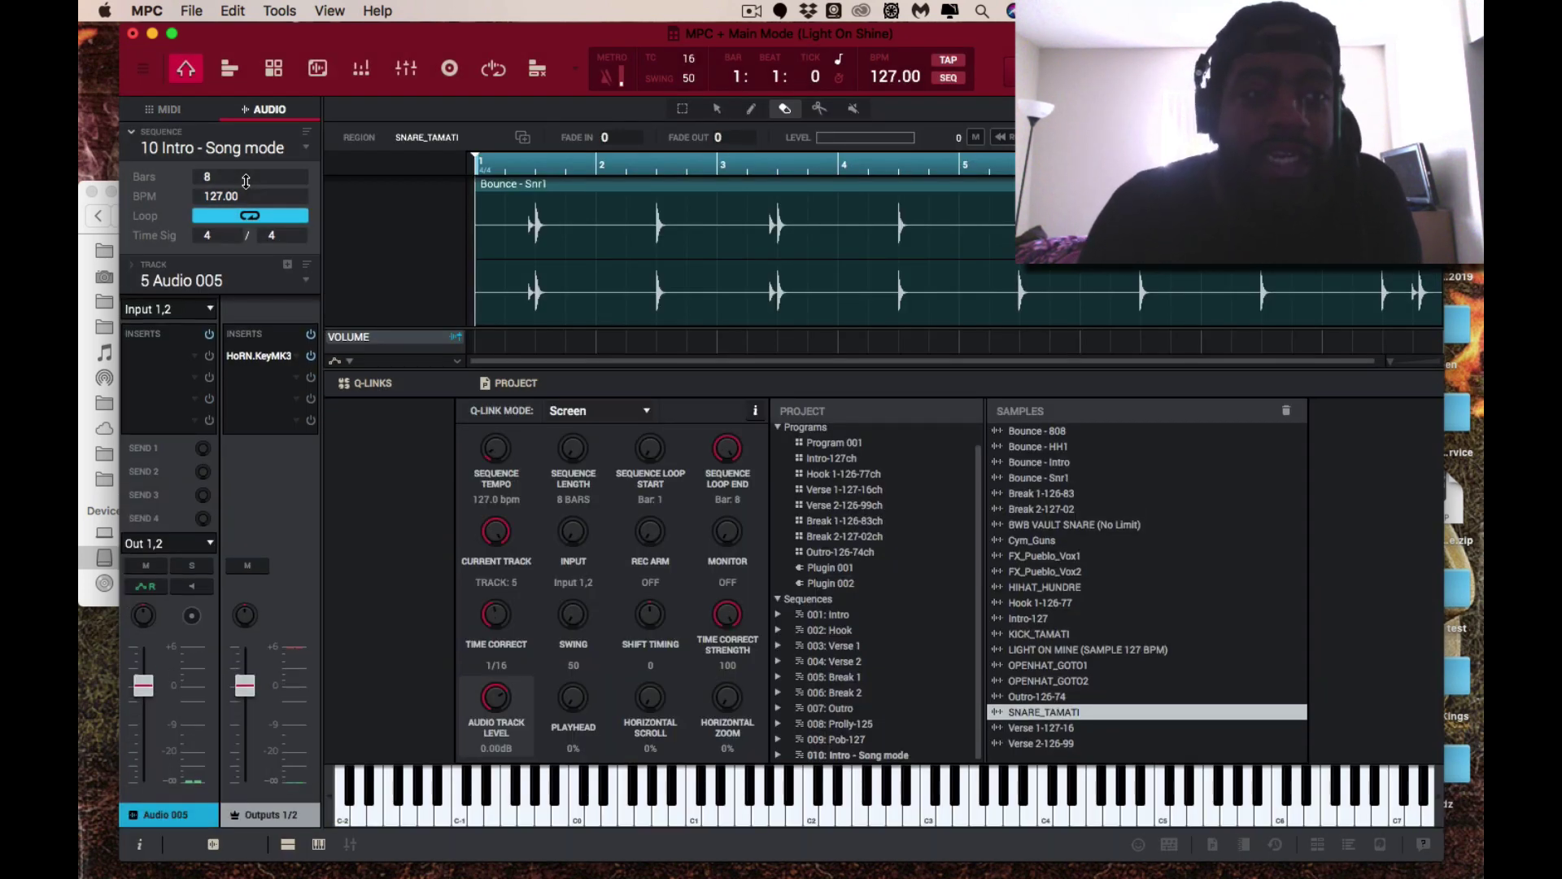
click(169, 110)
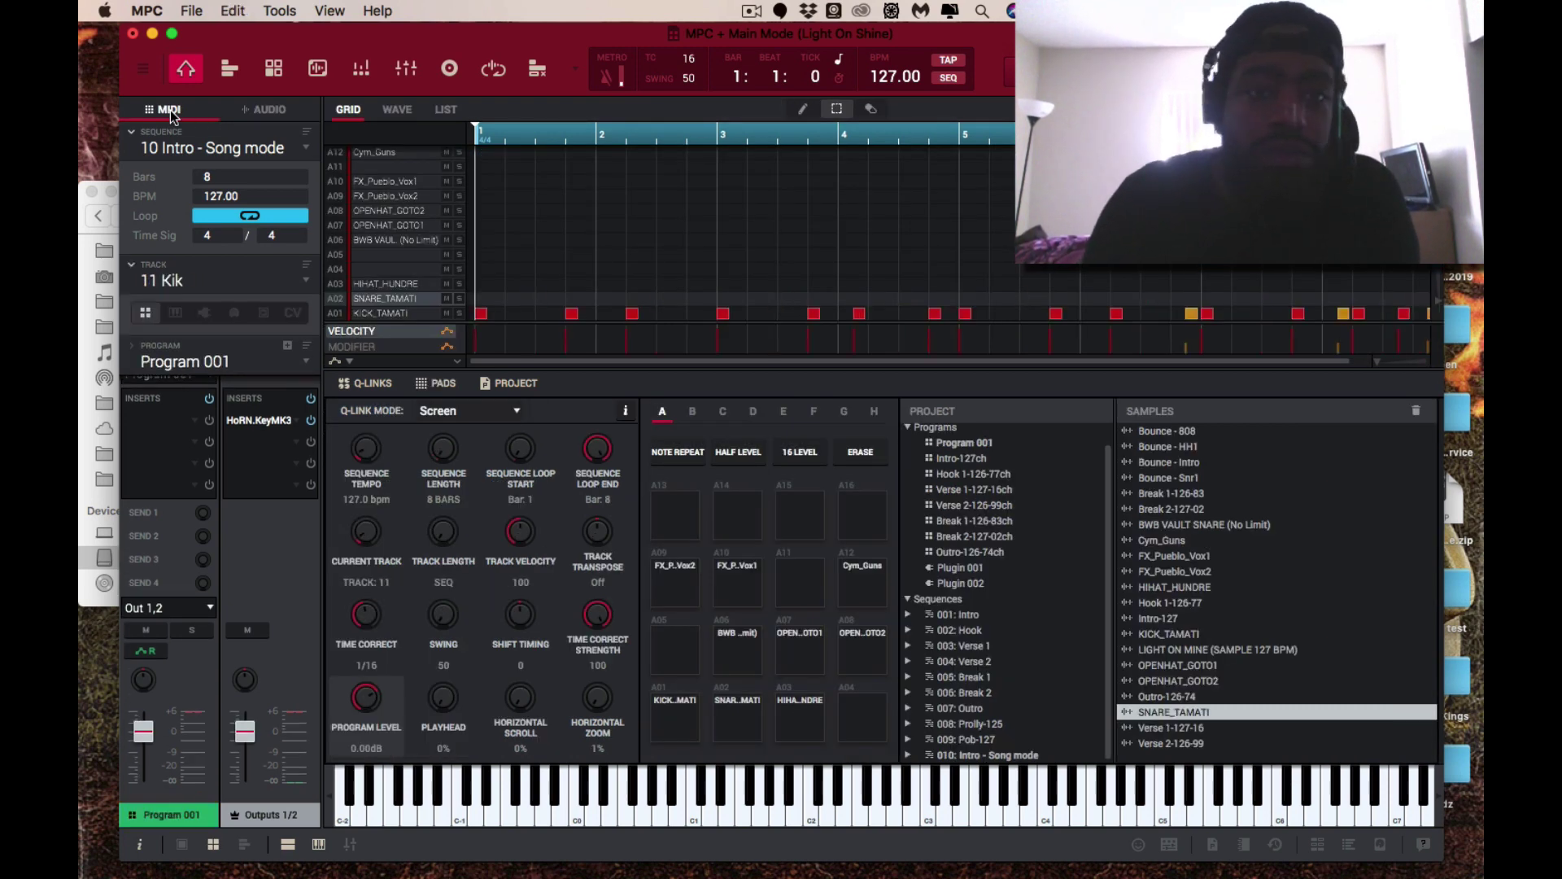
key(super+b)
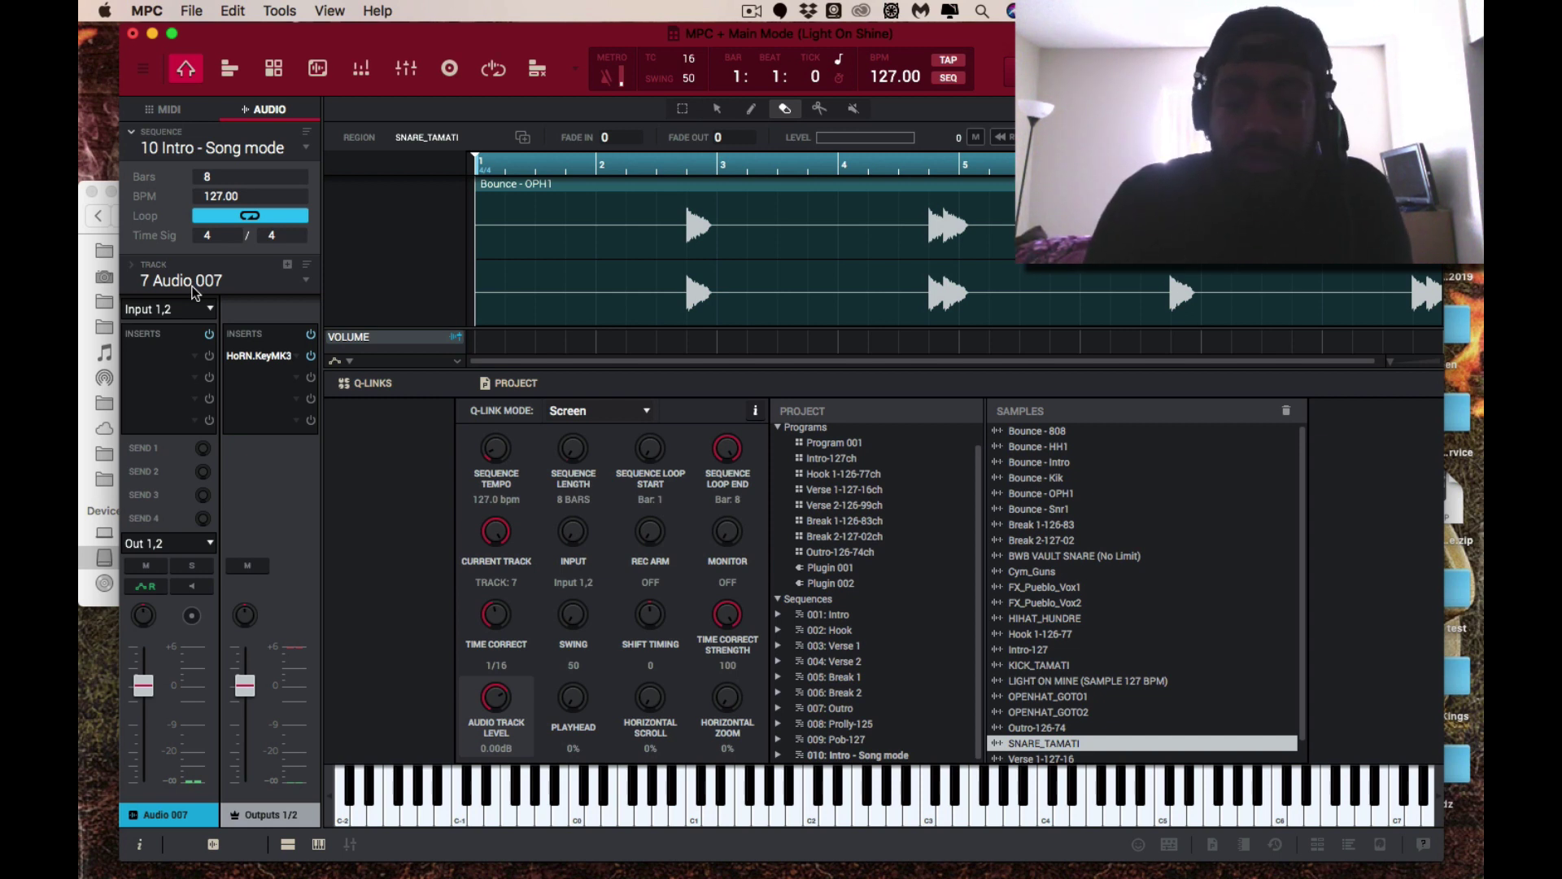
Bounce the Snr2 and Vox MIDI tracks to new audio tracks and select the Cym MIDI track.
click(168, 110)
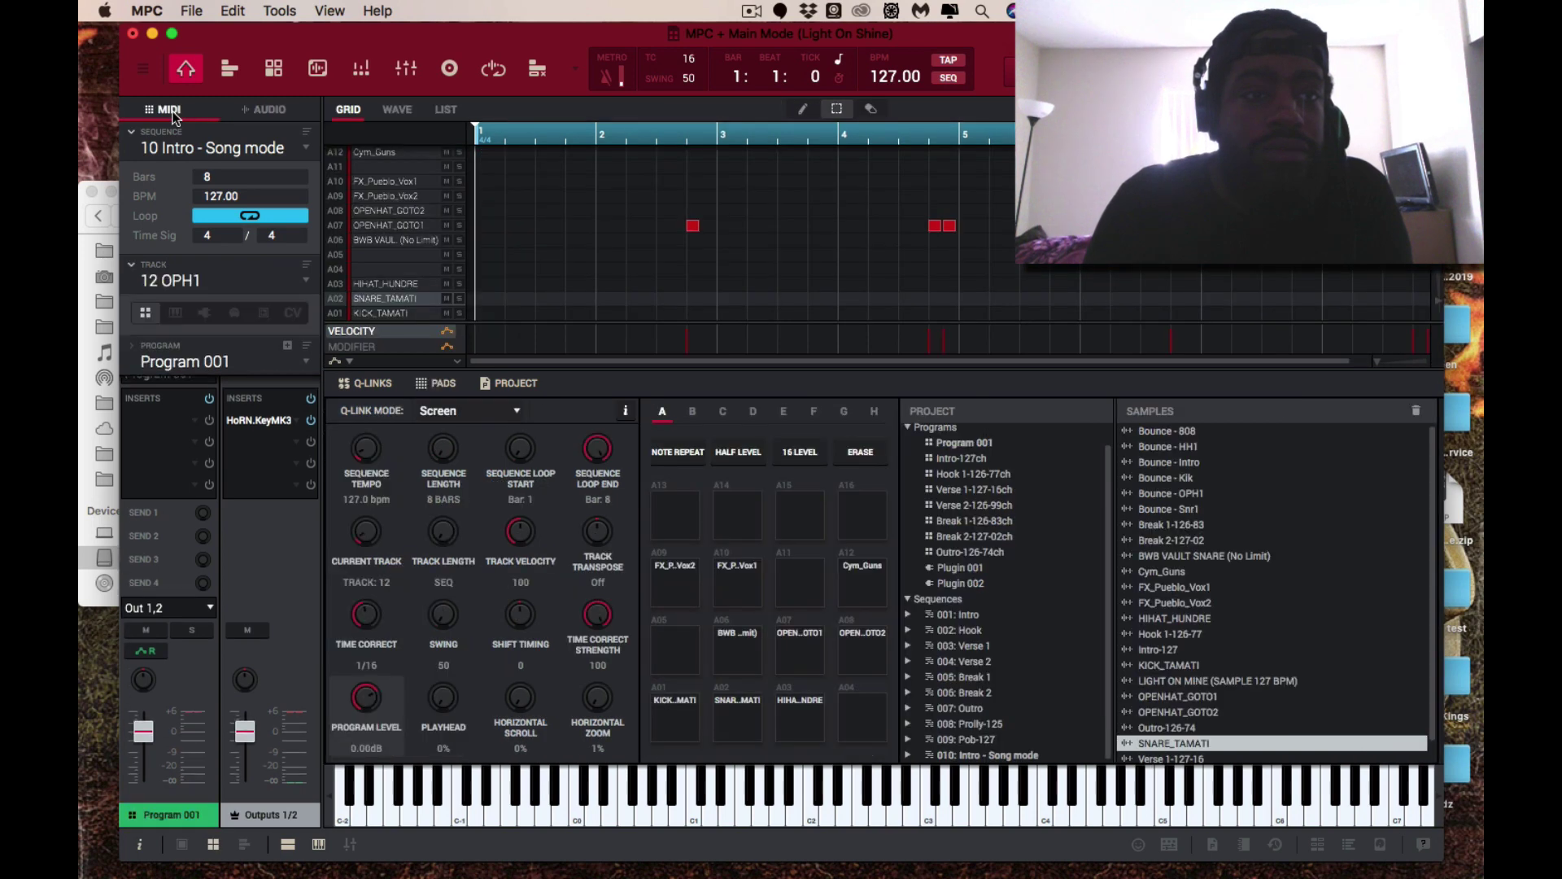
key(Down)
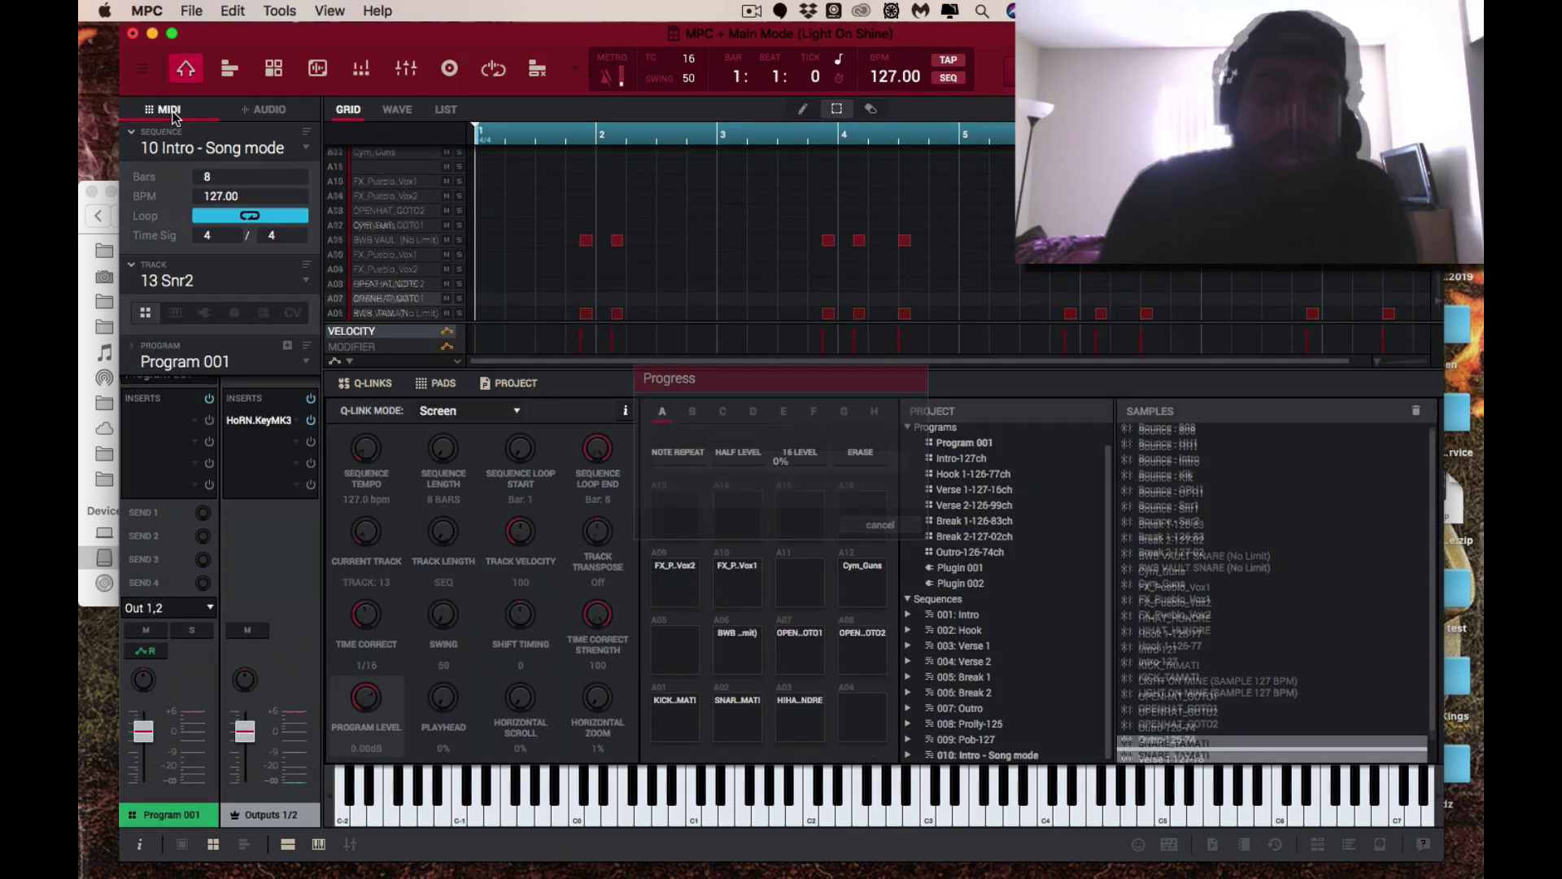
key(Down)
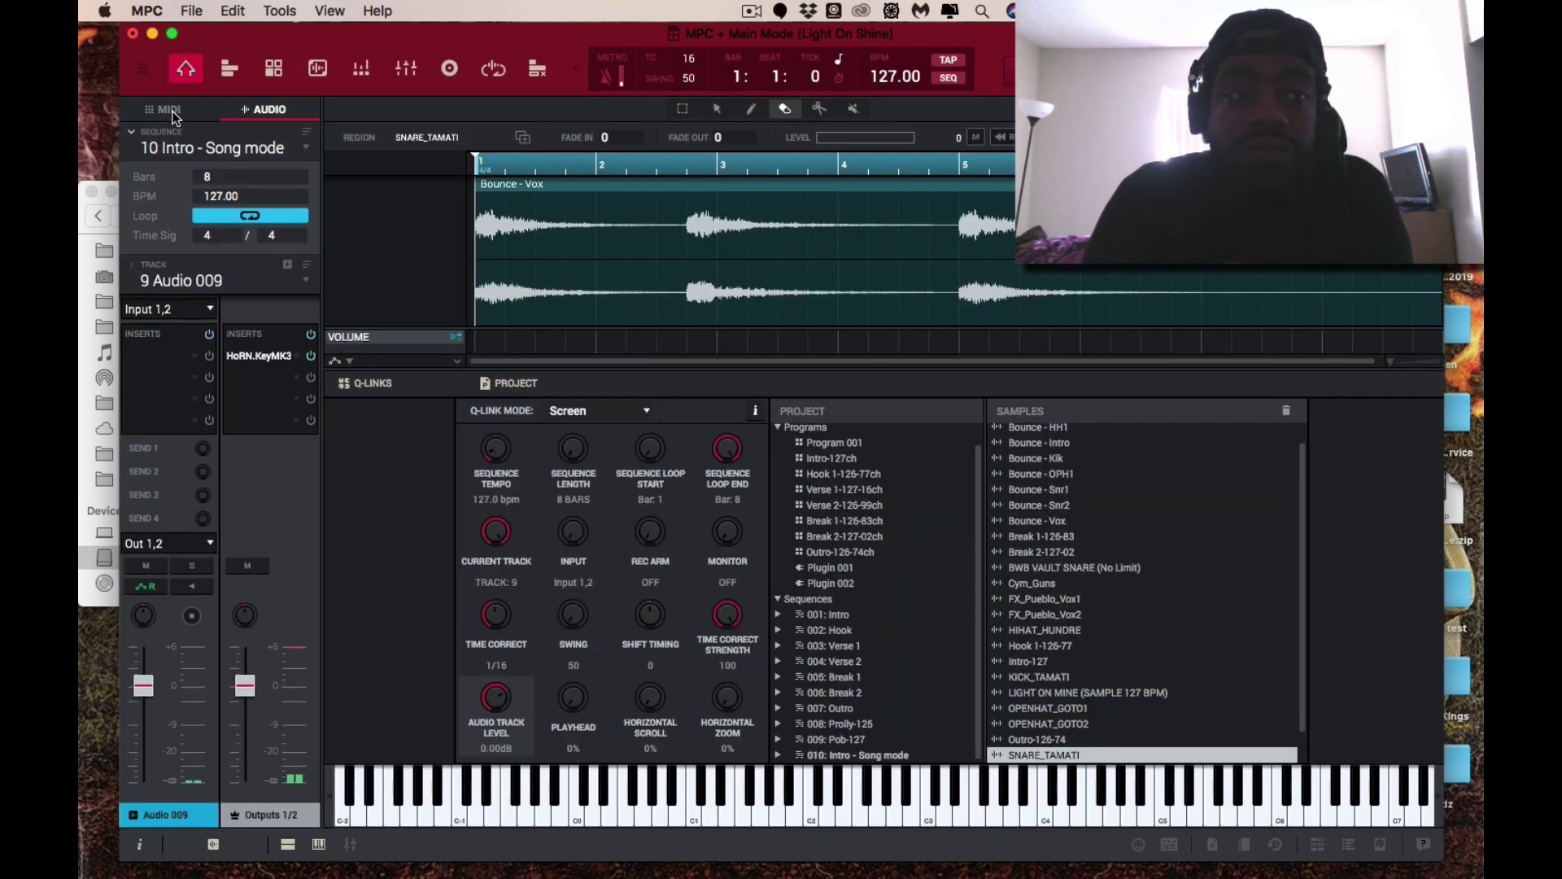
click(168, 110)
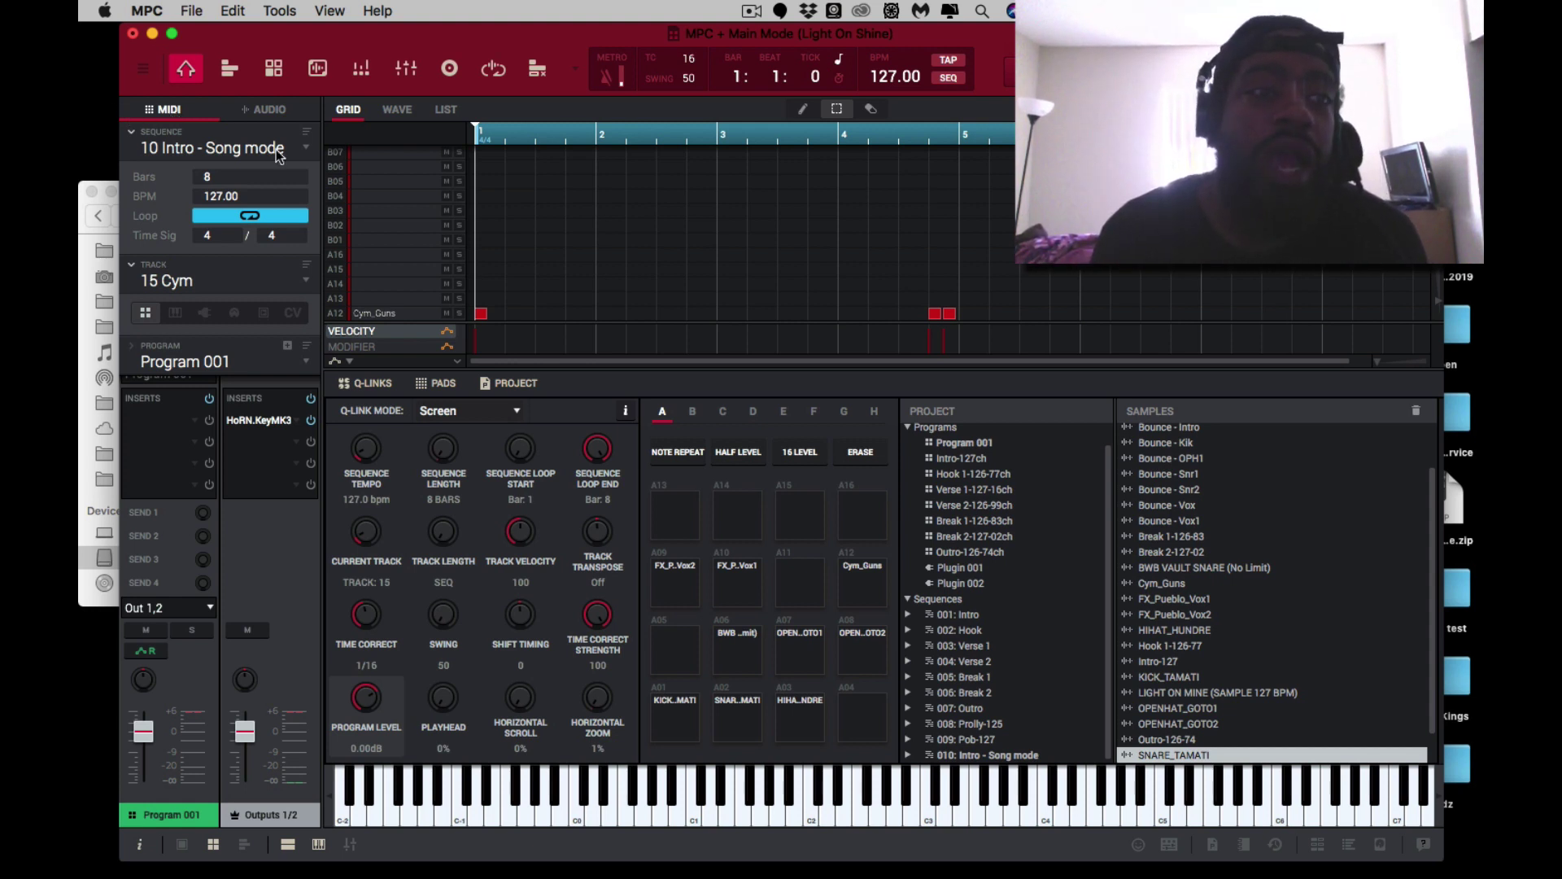
Check the bounced Cym audio track and review the sequence's MIDI and audio tracks in Track View.
click(269, 110)
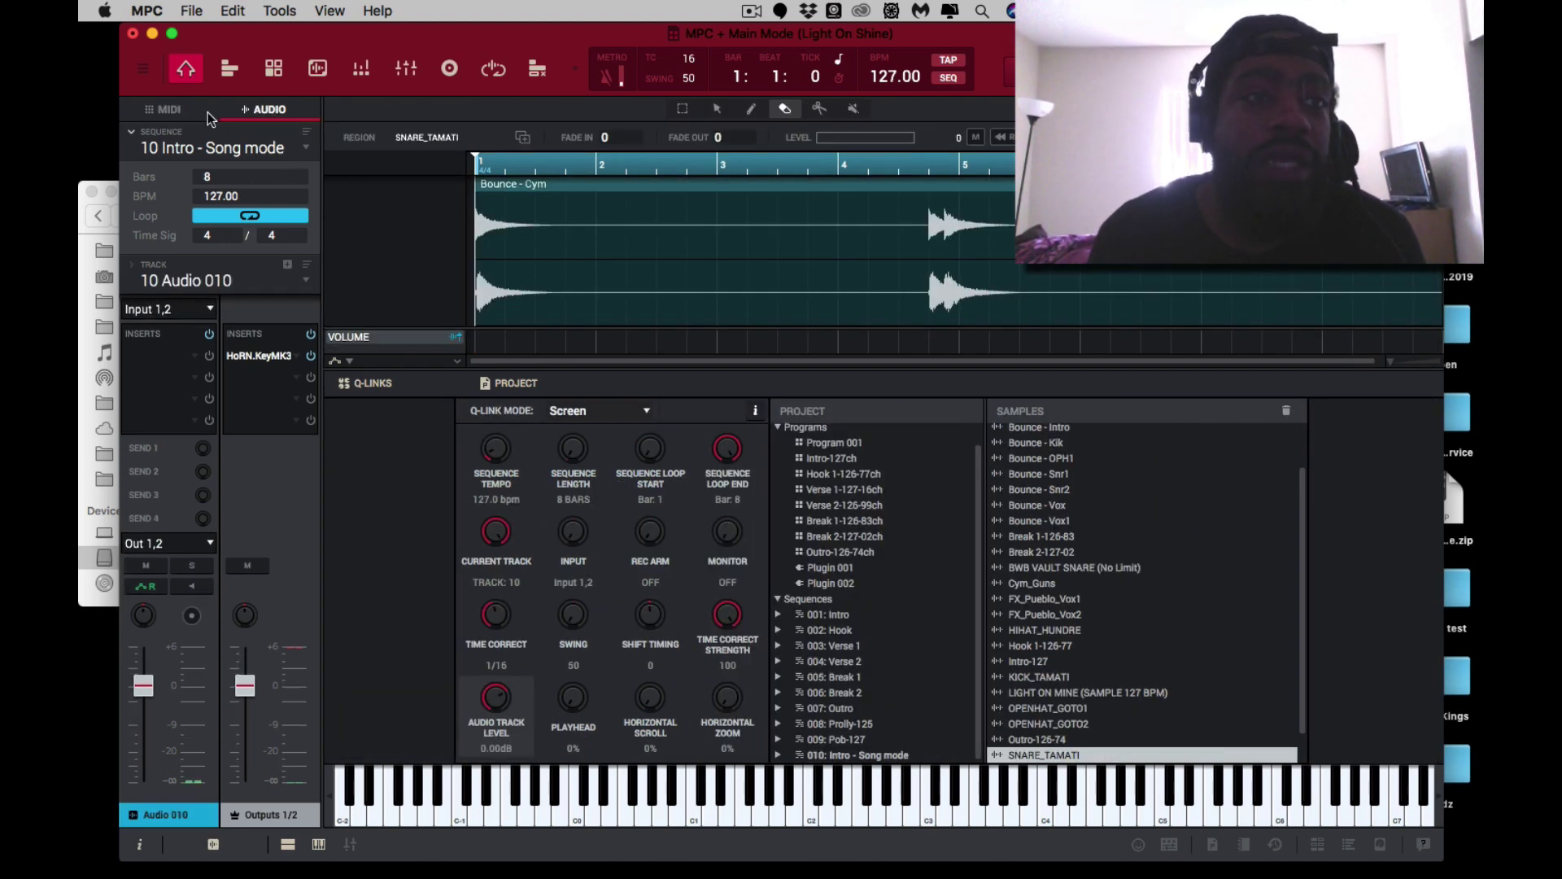
click(174, 110)
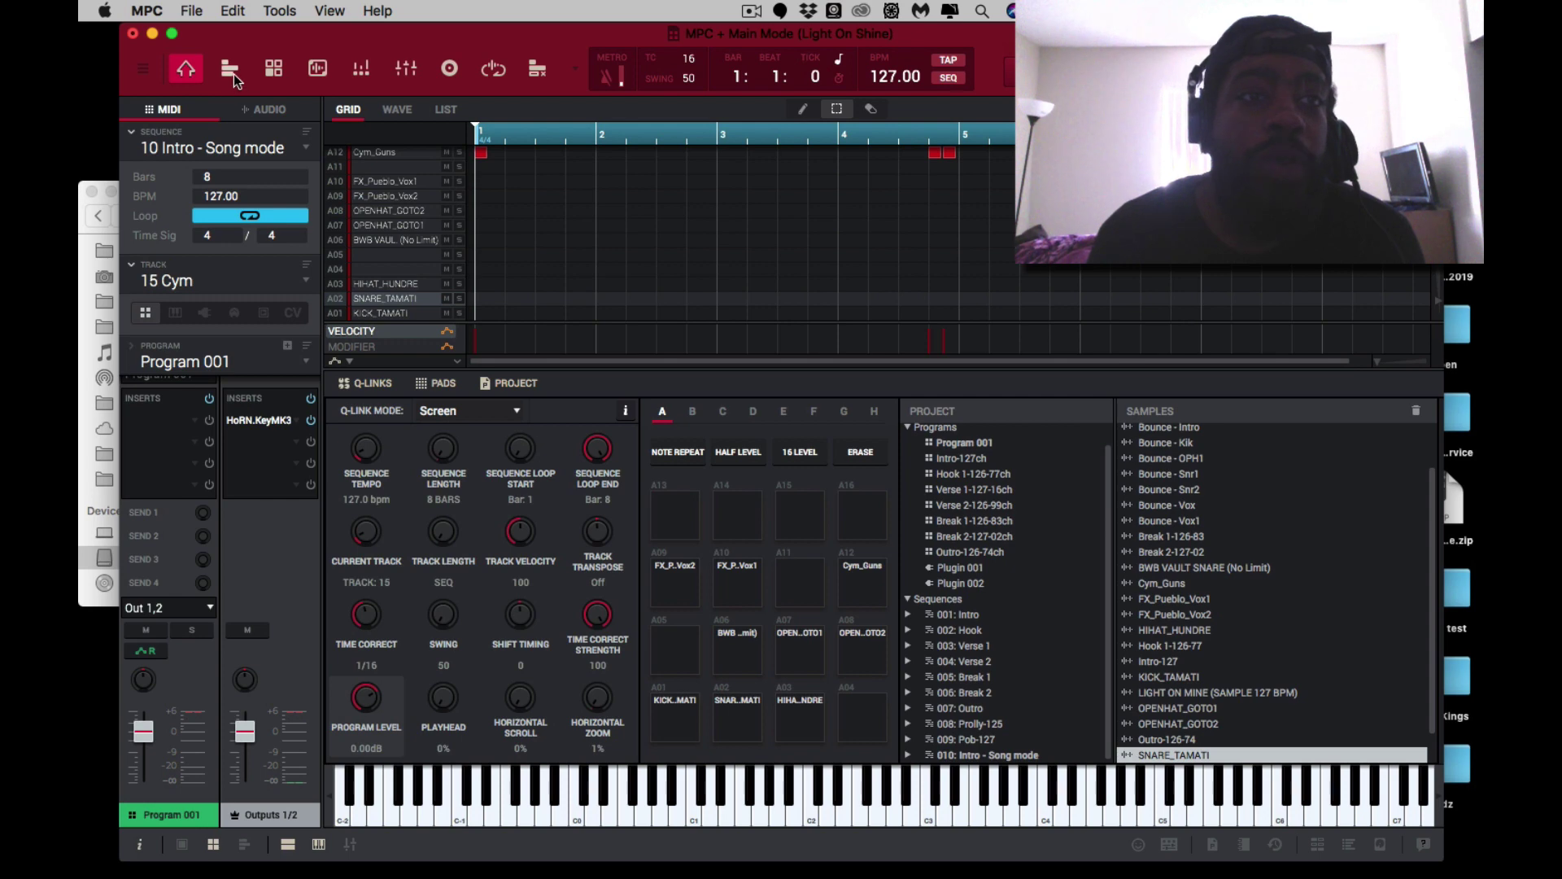
click(230, 69)
scroll(525, 389, down, 5)
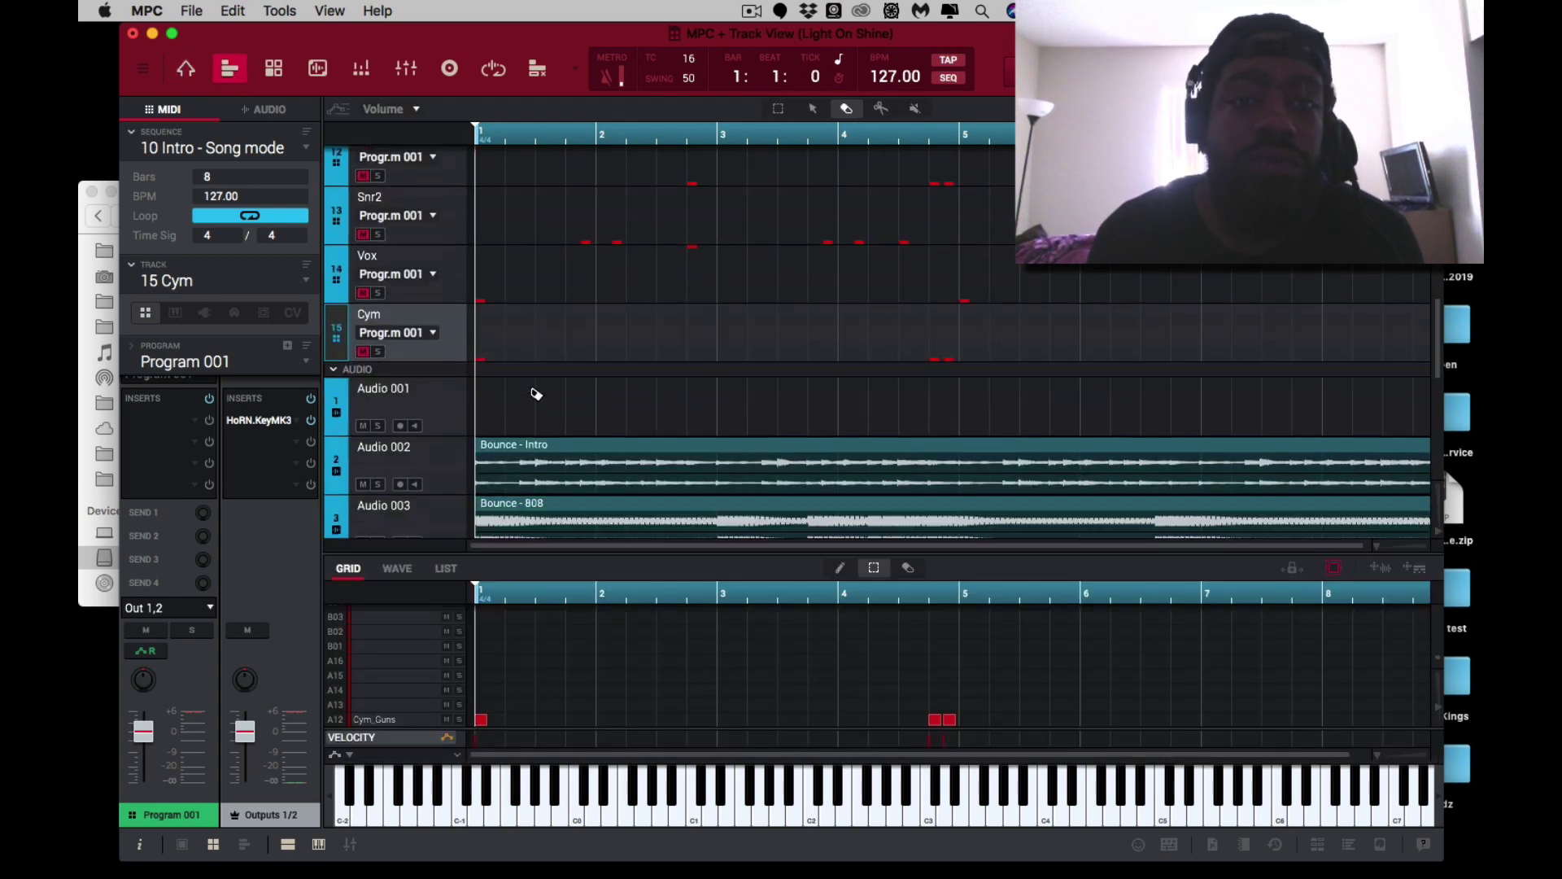
scroll(529, 392, up, 6)
scroll(530, 393, down, 6)
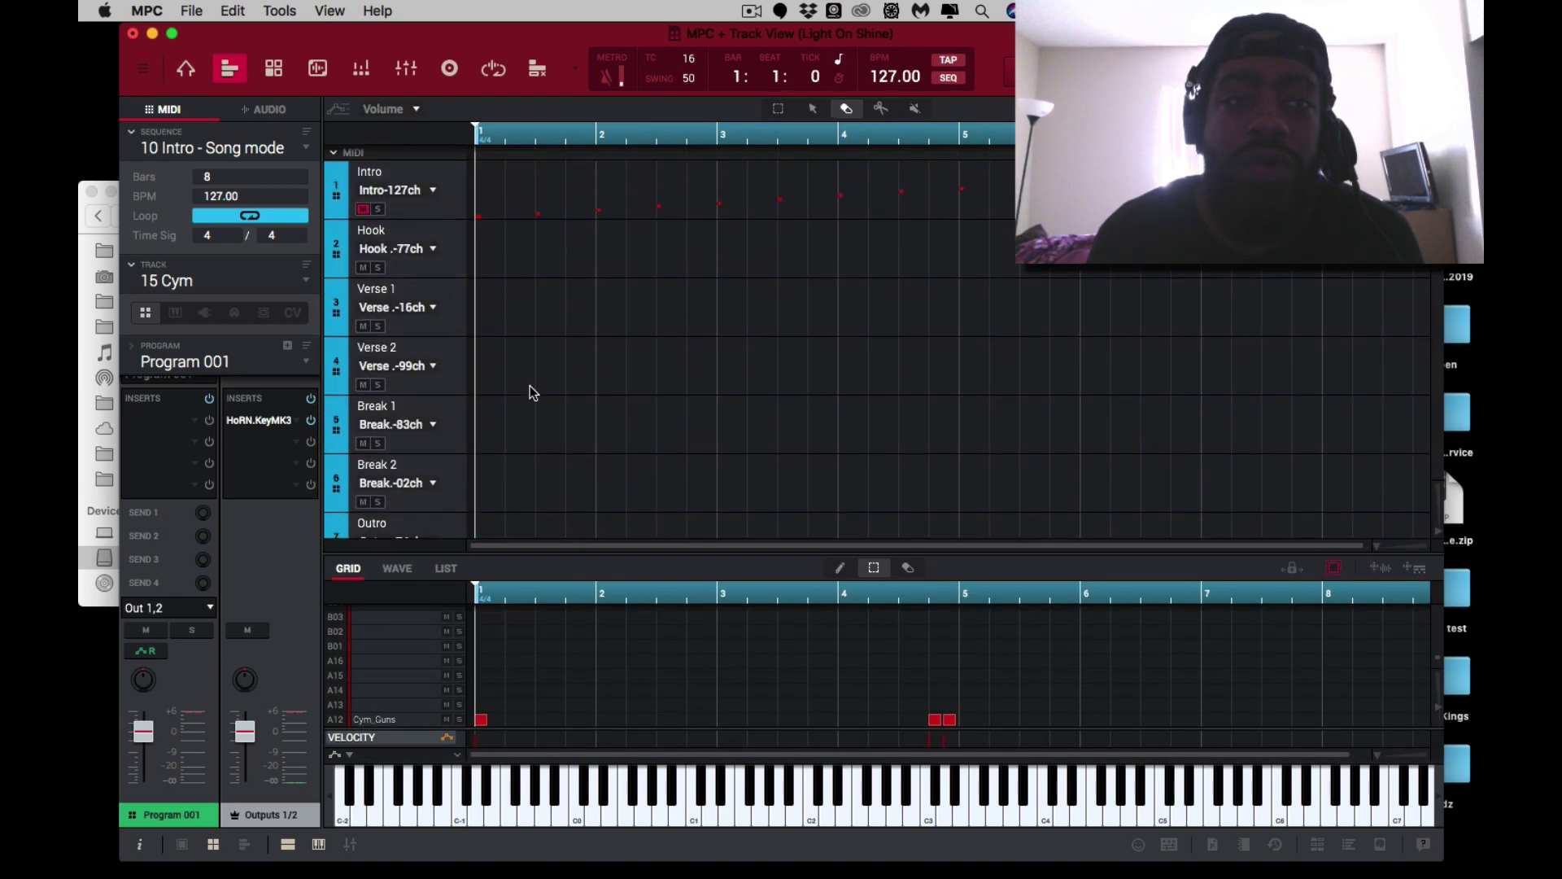
scroll(536, 394, up, 10)
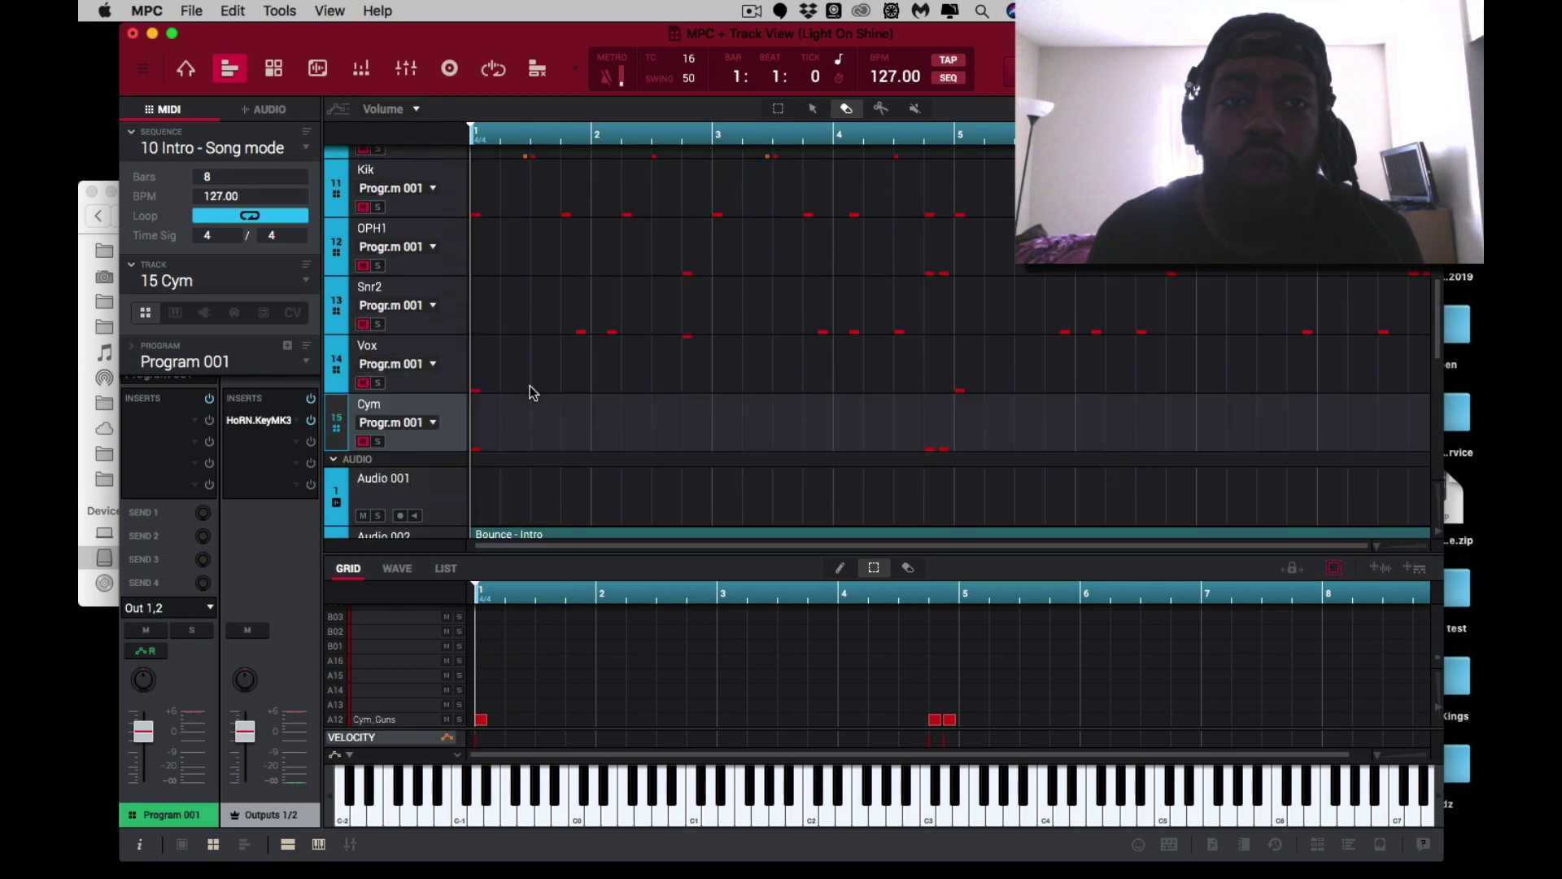
scroll(533, 393, down, 5)
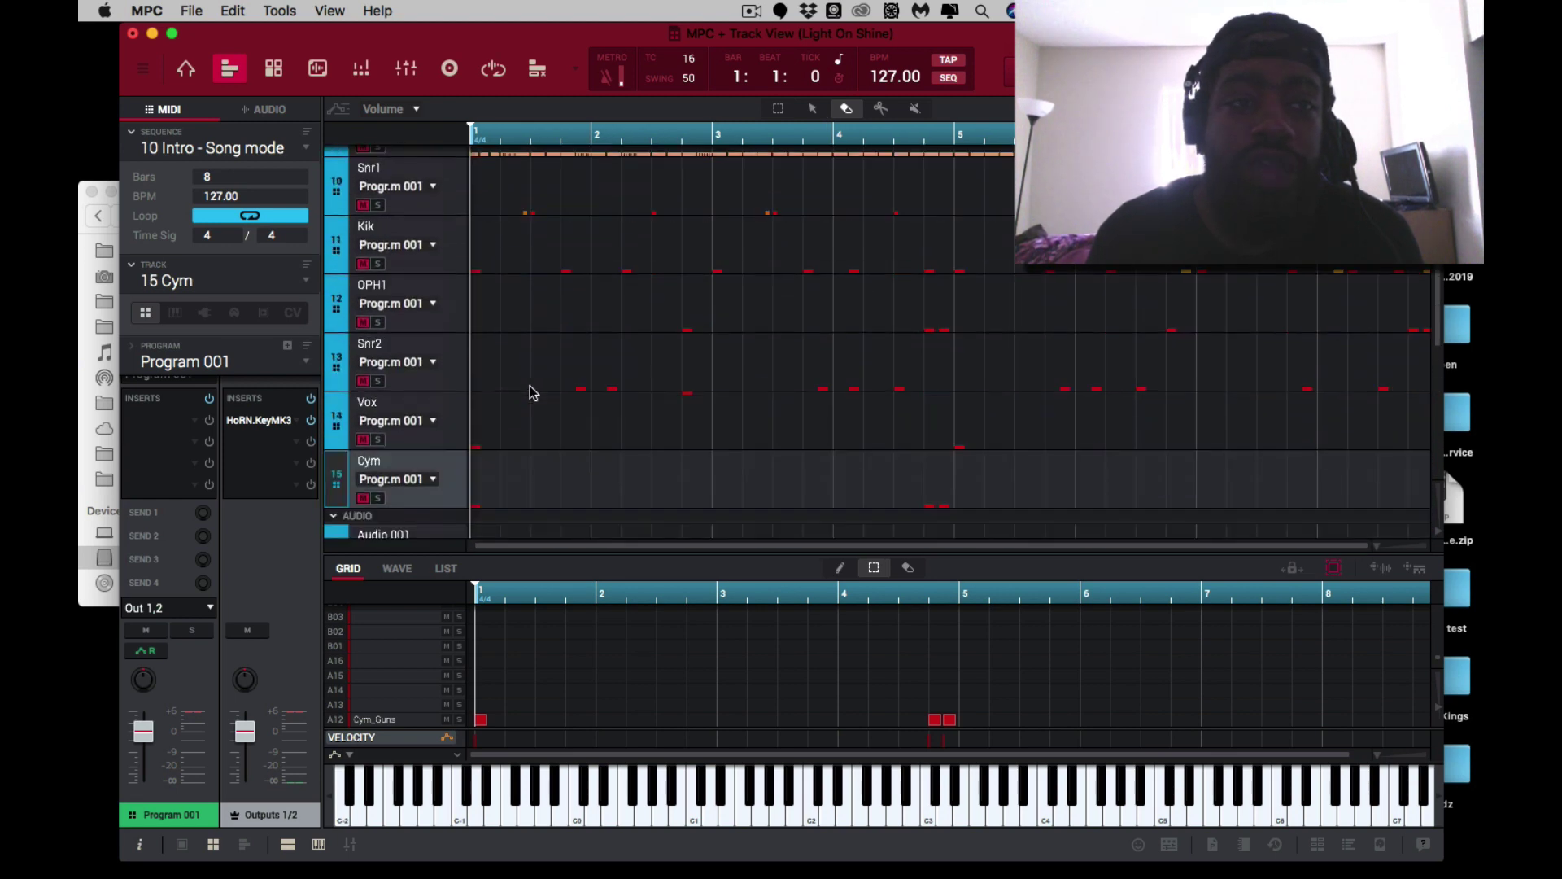
scroll(531, 393, down, 3)
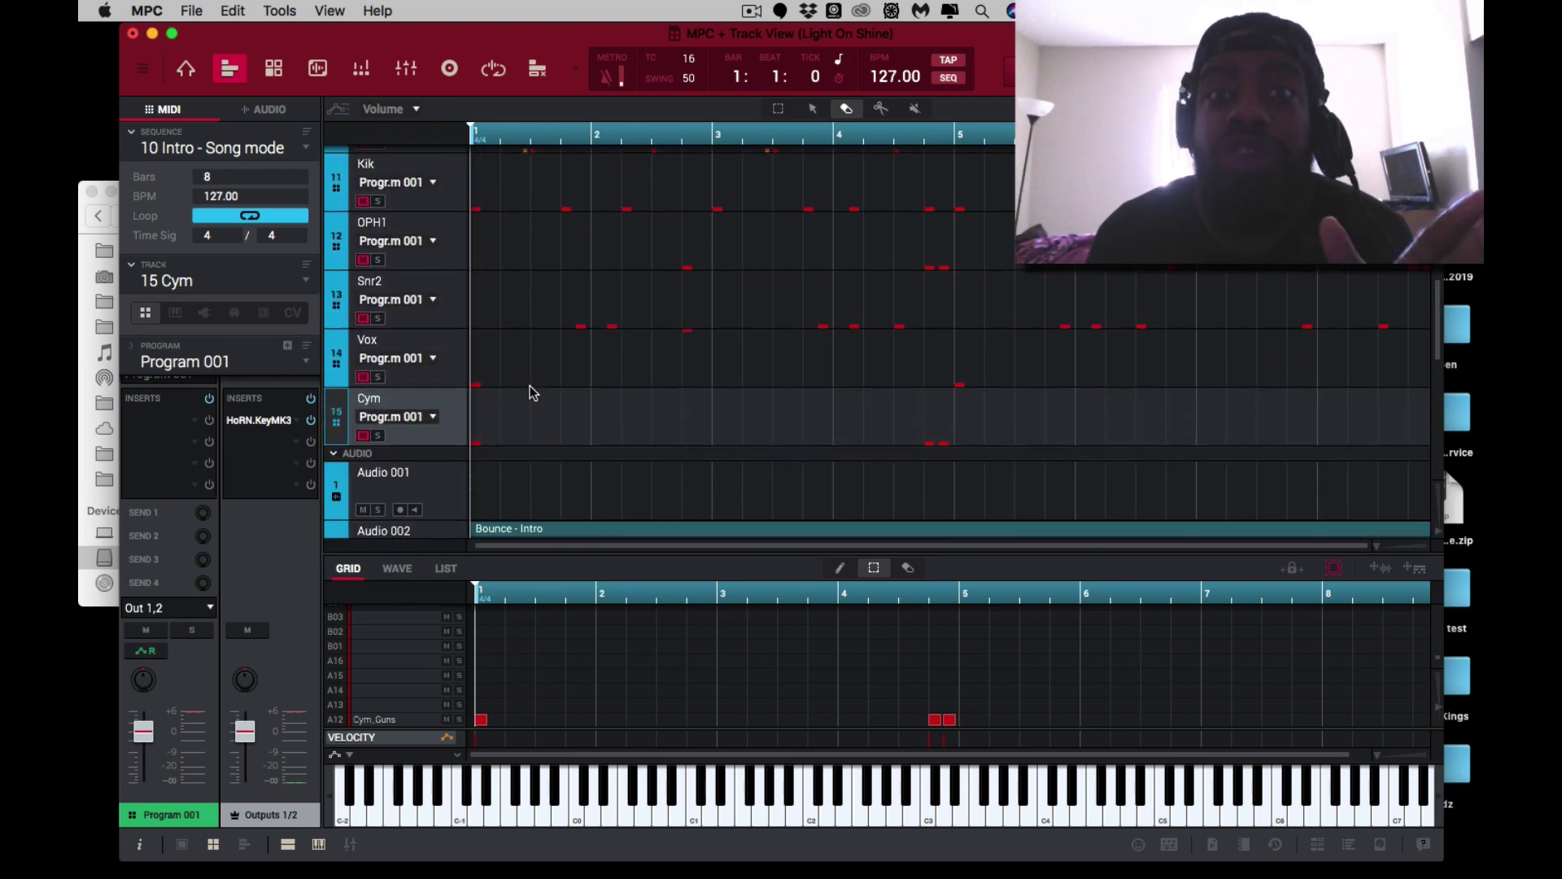
scroll(530, 393, up, 8)
scroll(533, 394, up, 2)
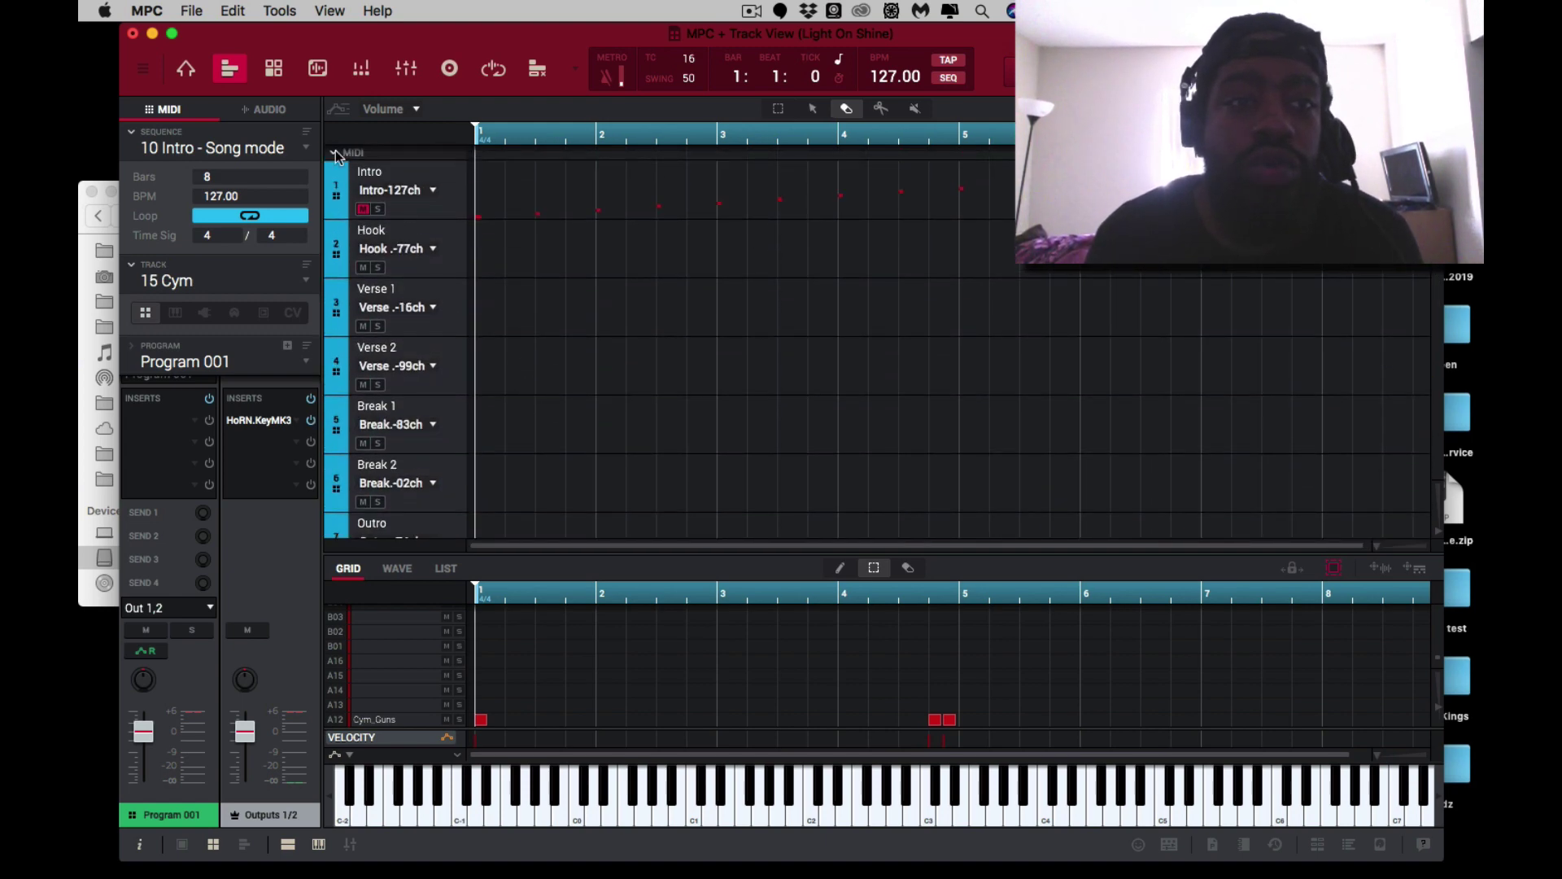
Collapse the MIDI track group and enlarge the arrangement area to show the audio tracks through Audio 010.
click(335, 153)
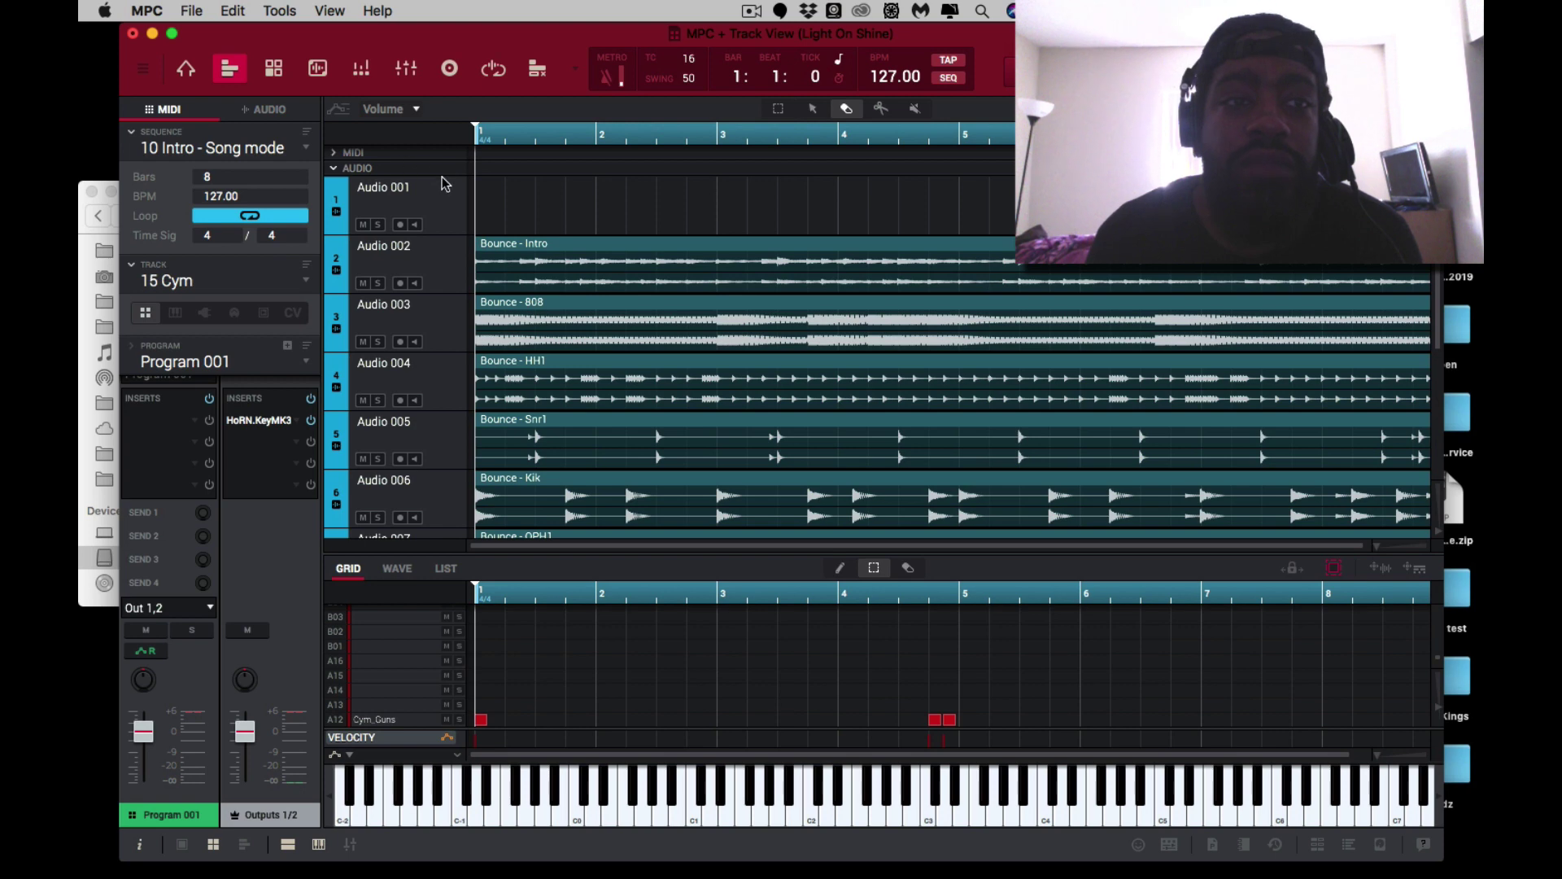
scroll(640, 361, down, 5)
scroll(640, 361, up, 5)
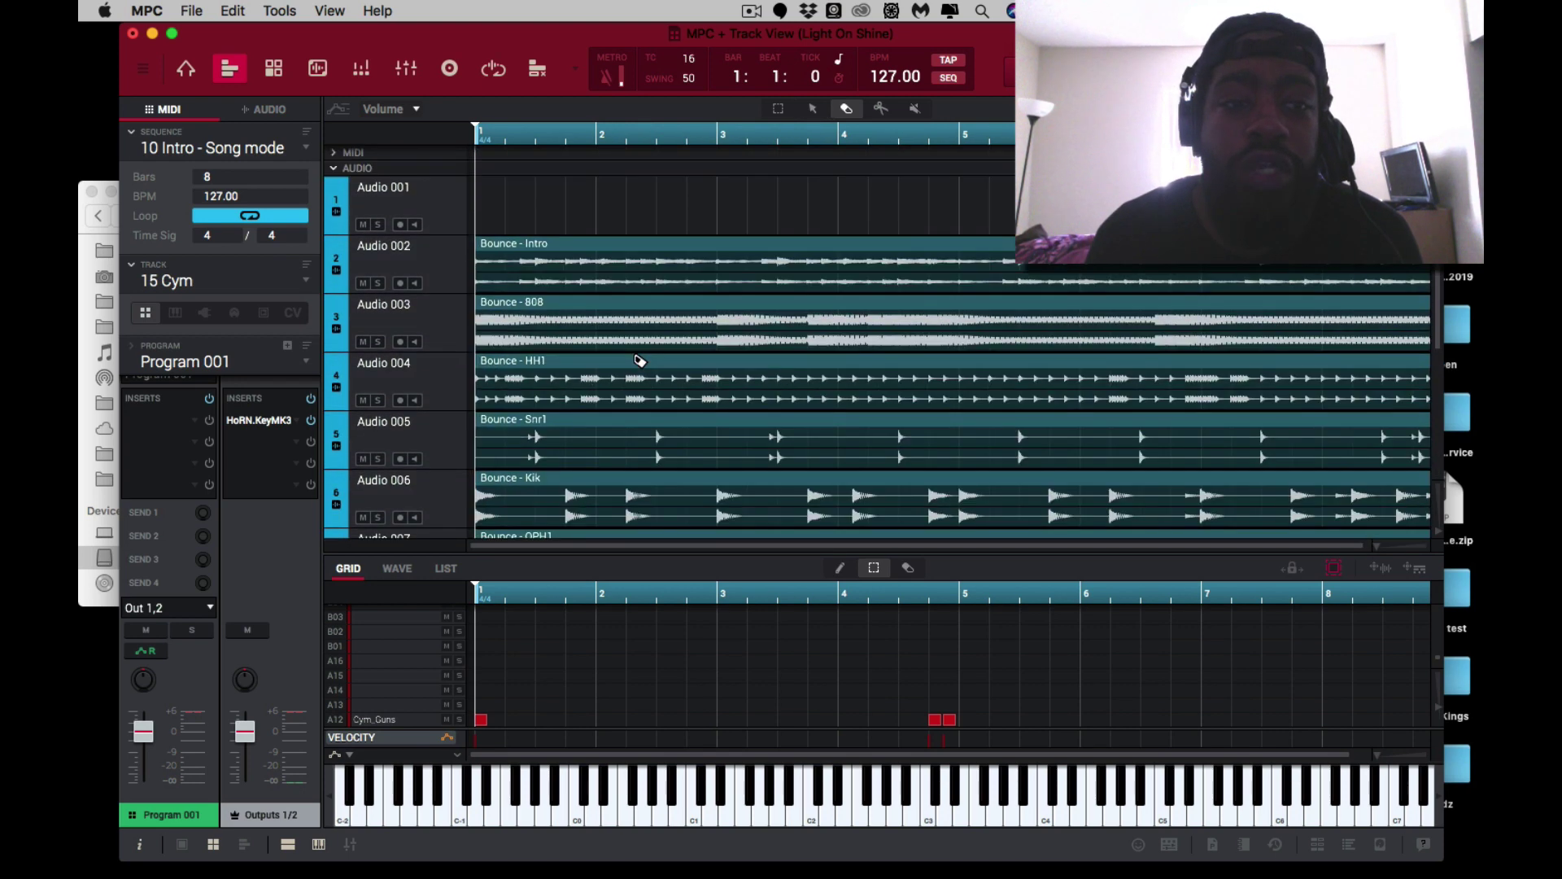
scroll(640, 362, down, 2)
scroll(640, 361, down, 3)
scroll(641, 361, up, 5)
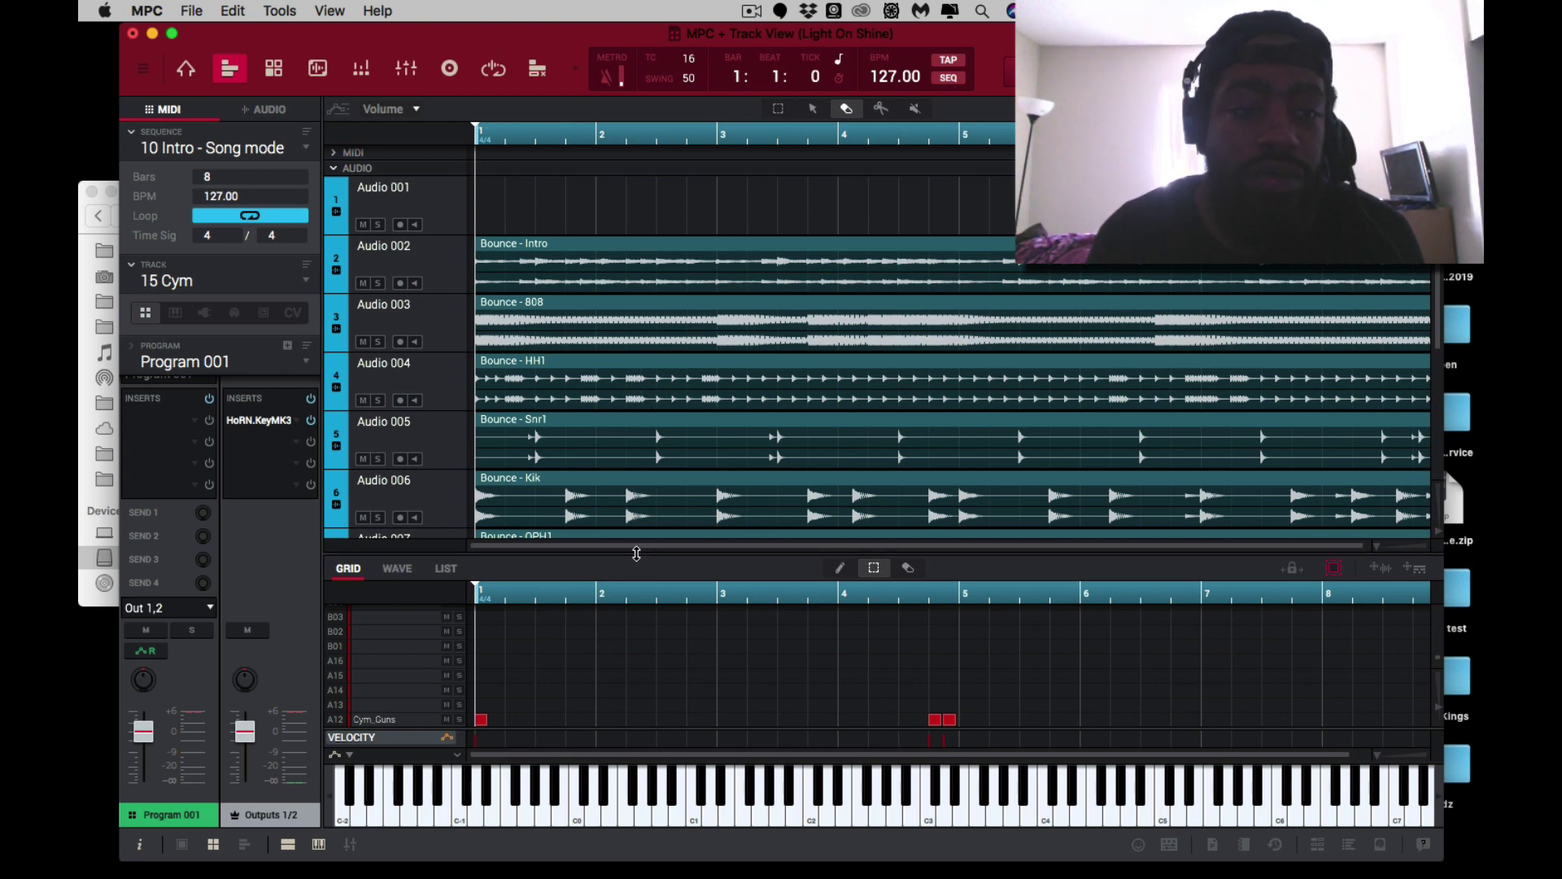
drag(637, 553, 635, 778)
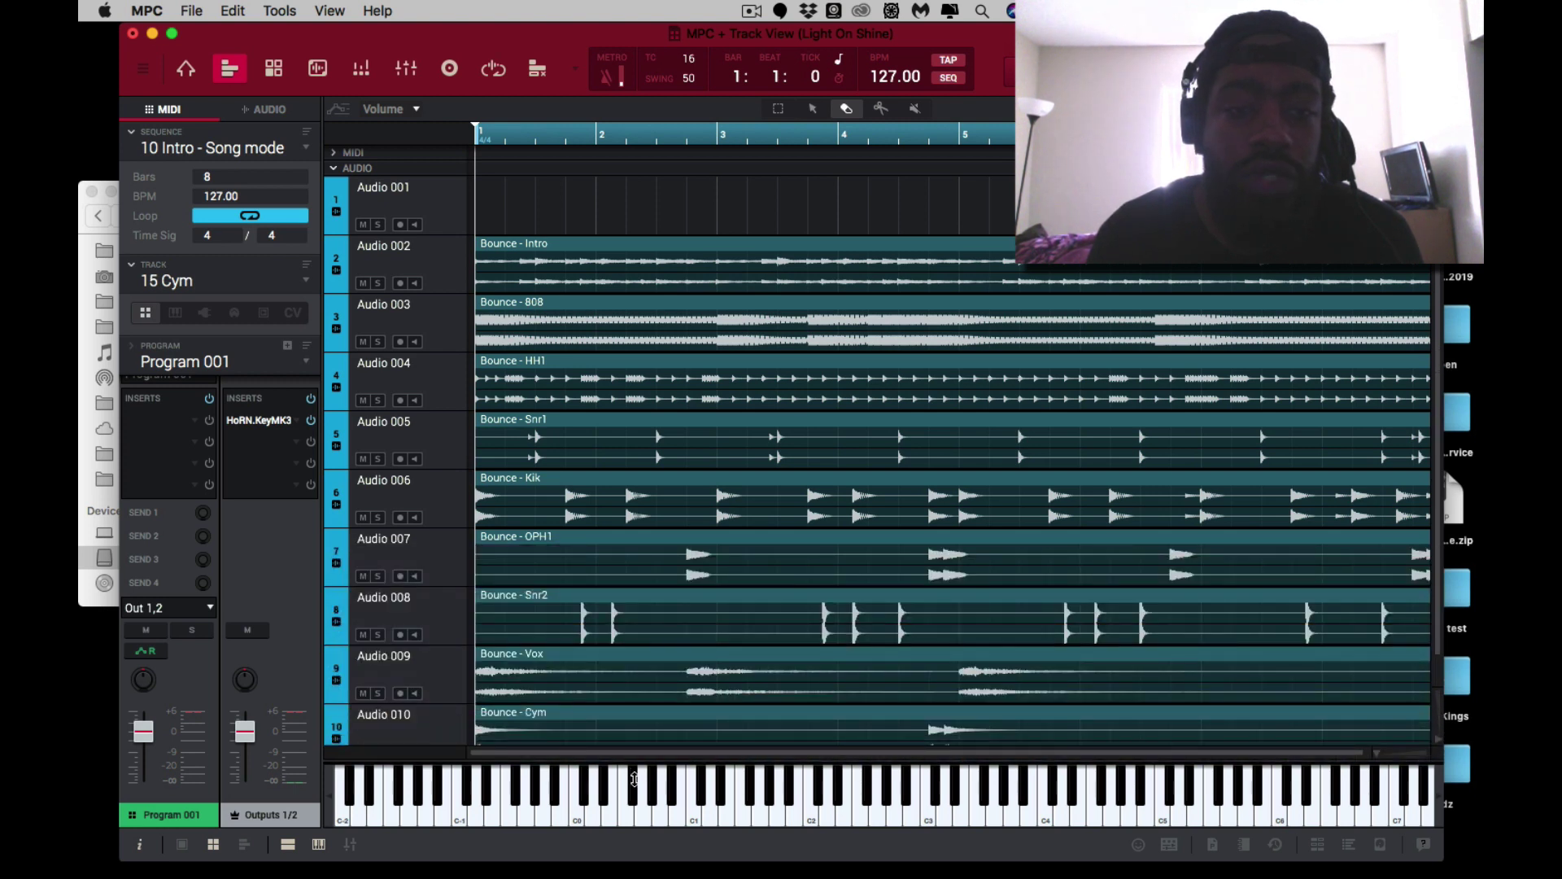
scroll(678, 691, down, 1)
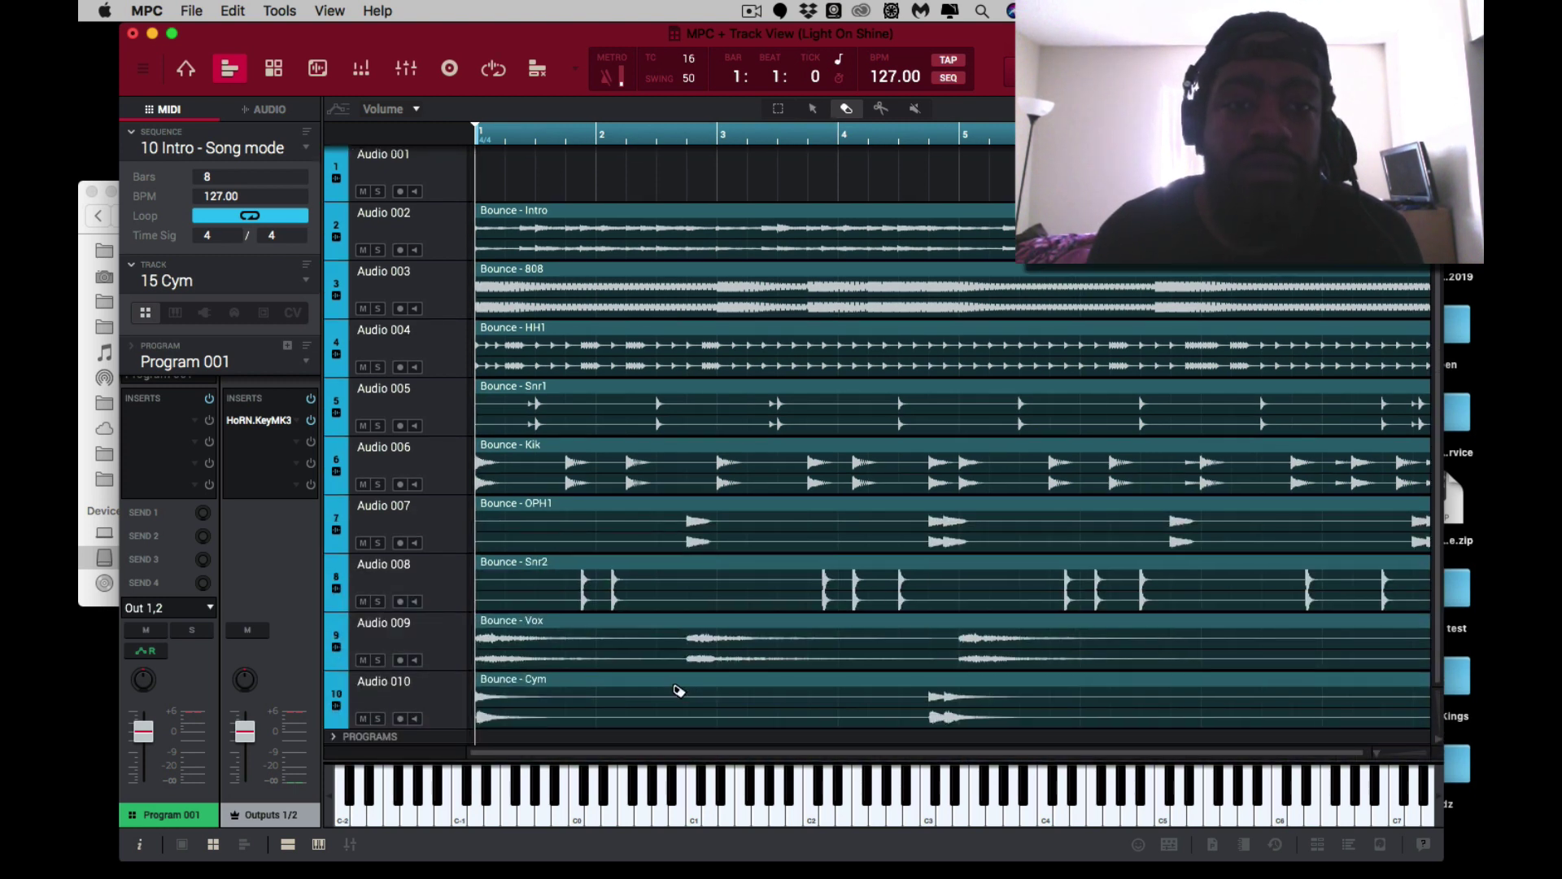
Play the sequence to hear the bounced audio tracks and activate the marquee selection tool.
key(space)
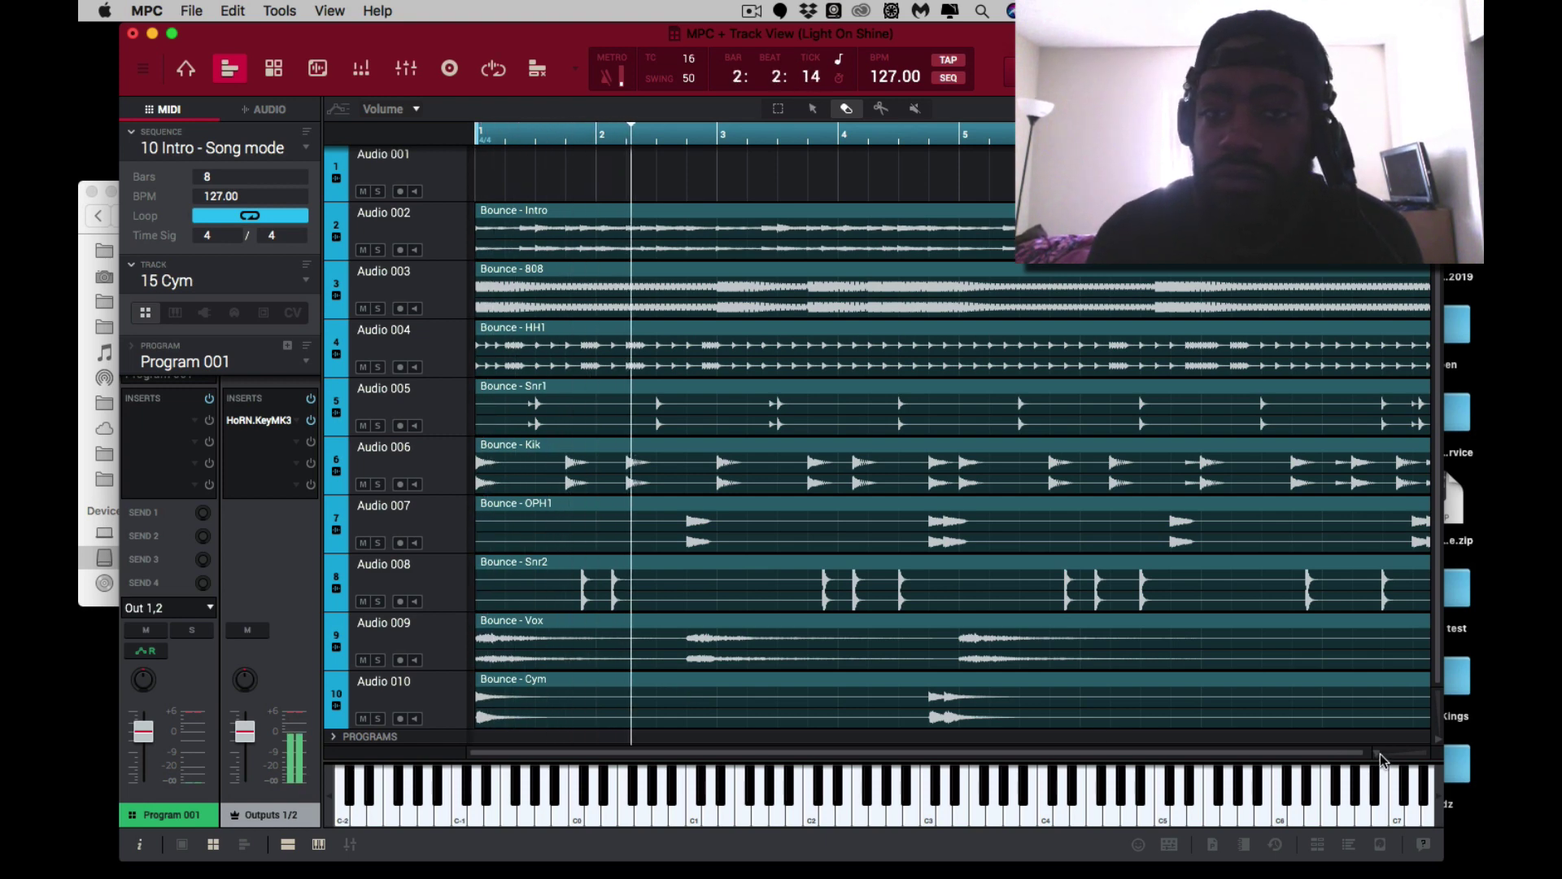
scroll(1224, 606, right, 1)
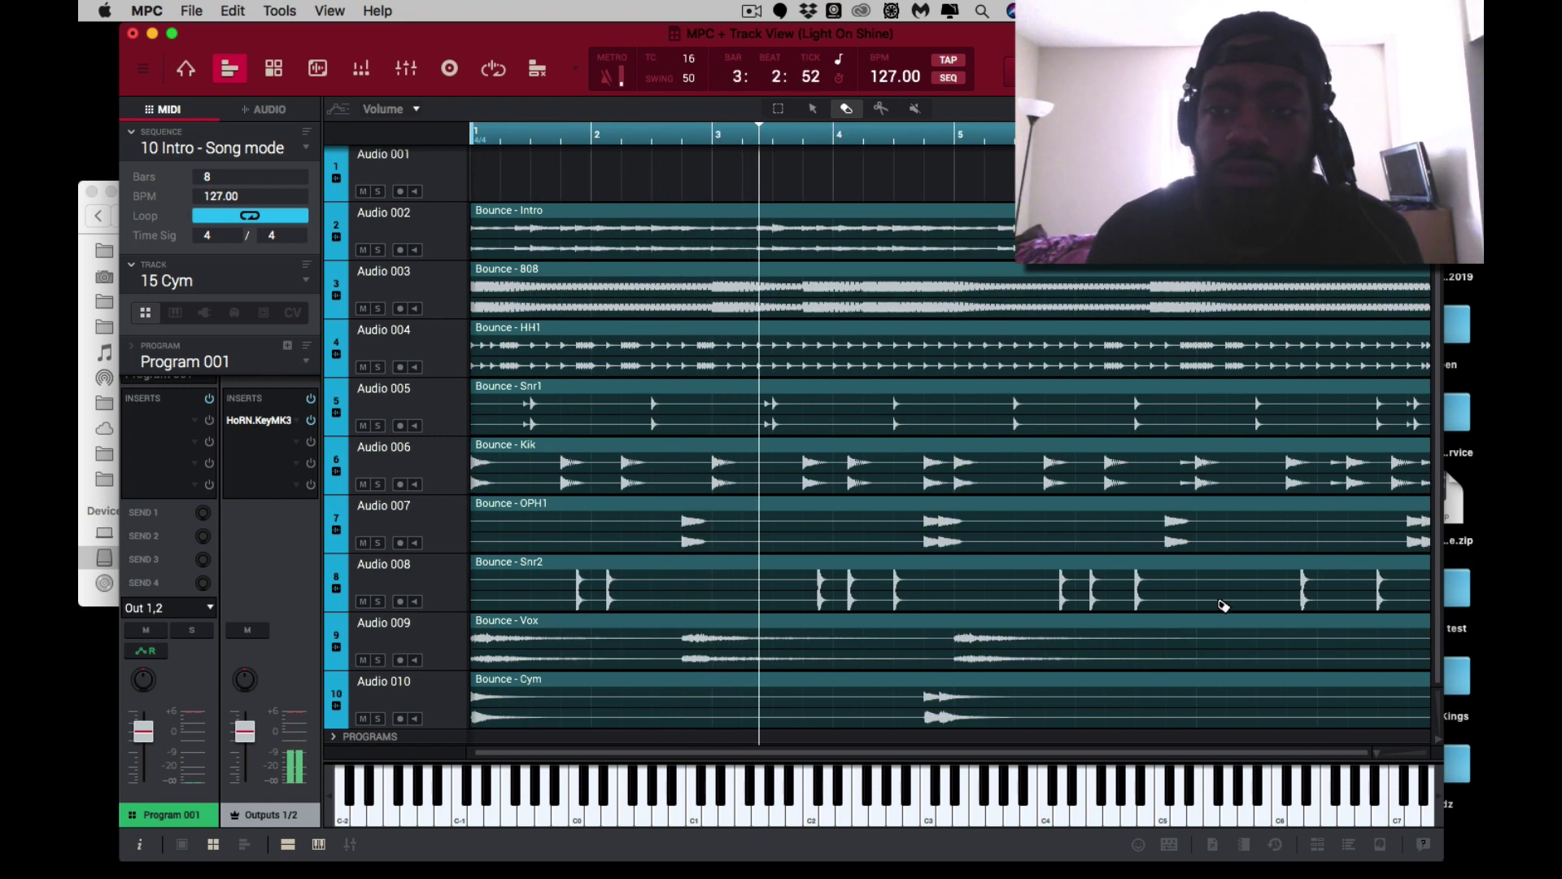
scroll(1223, 606, up, 1)
scroll(1224, 606, down, 1)
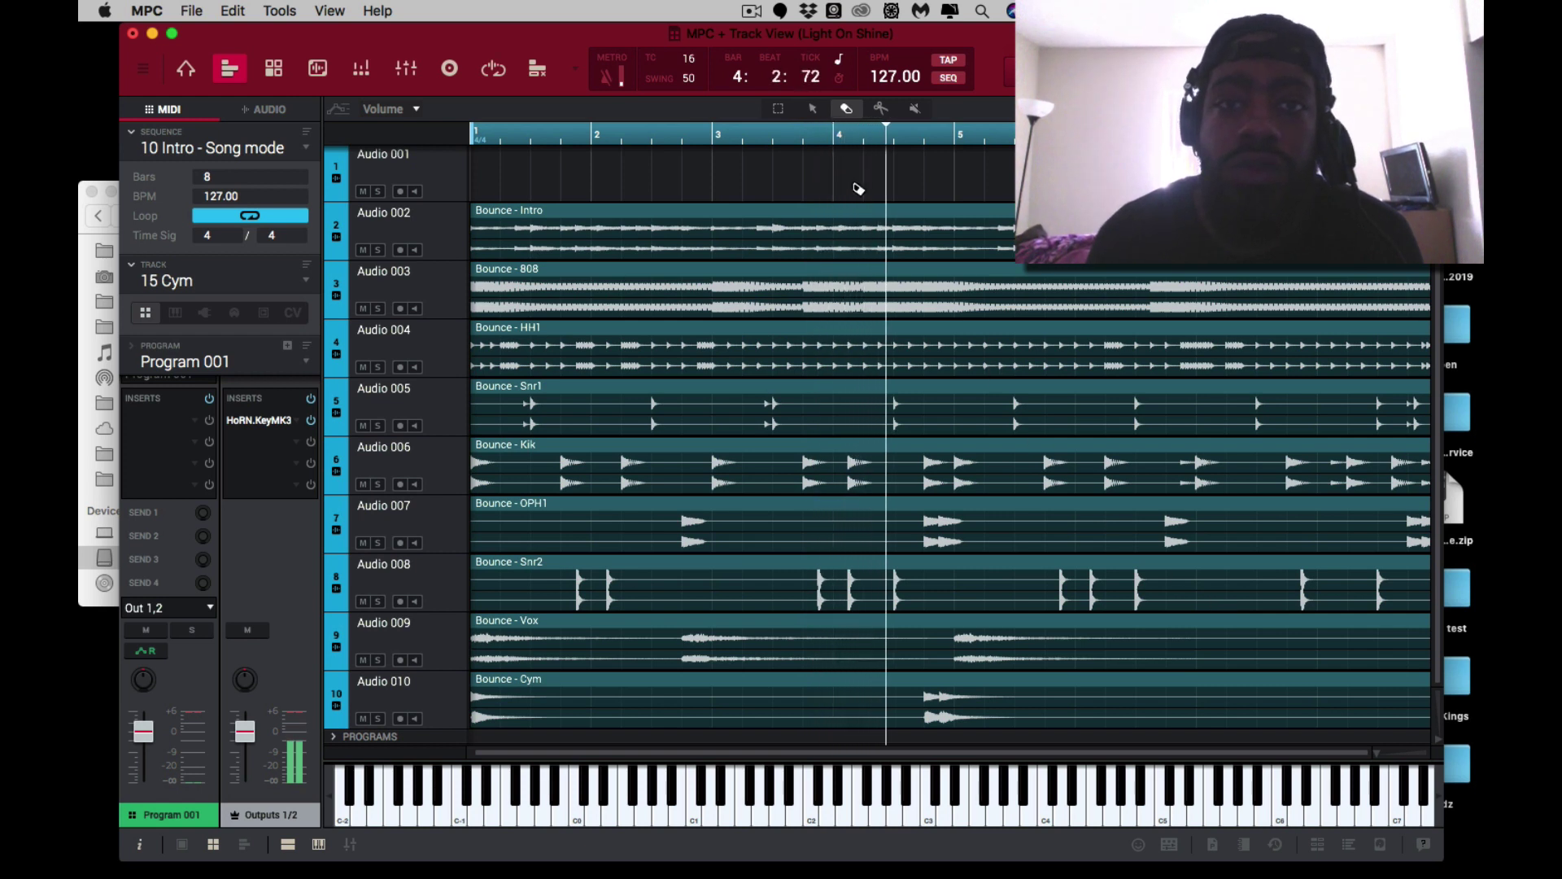
click(779, 112)
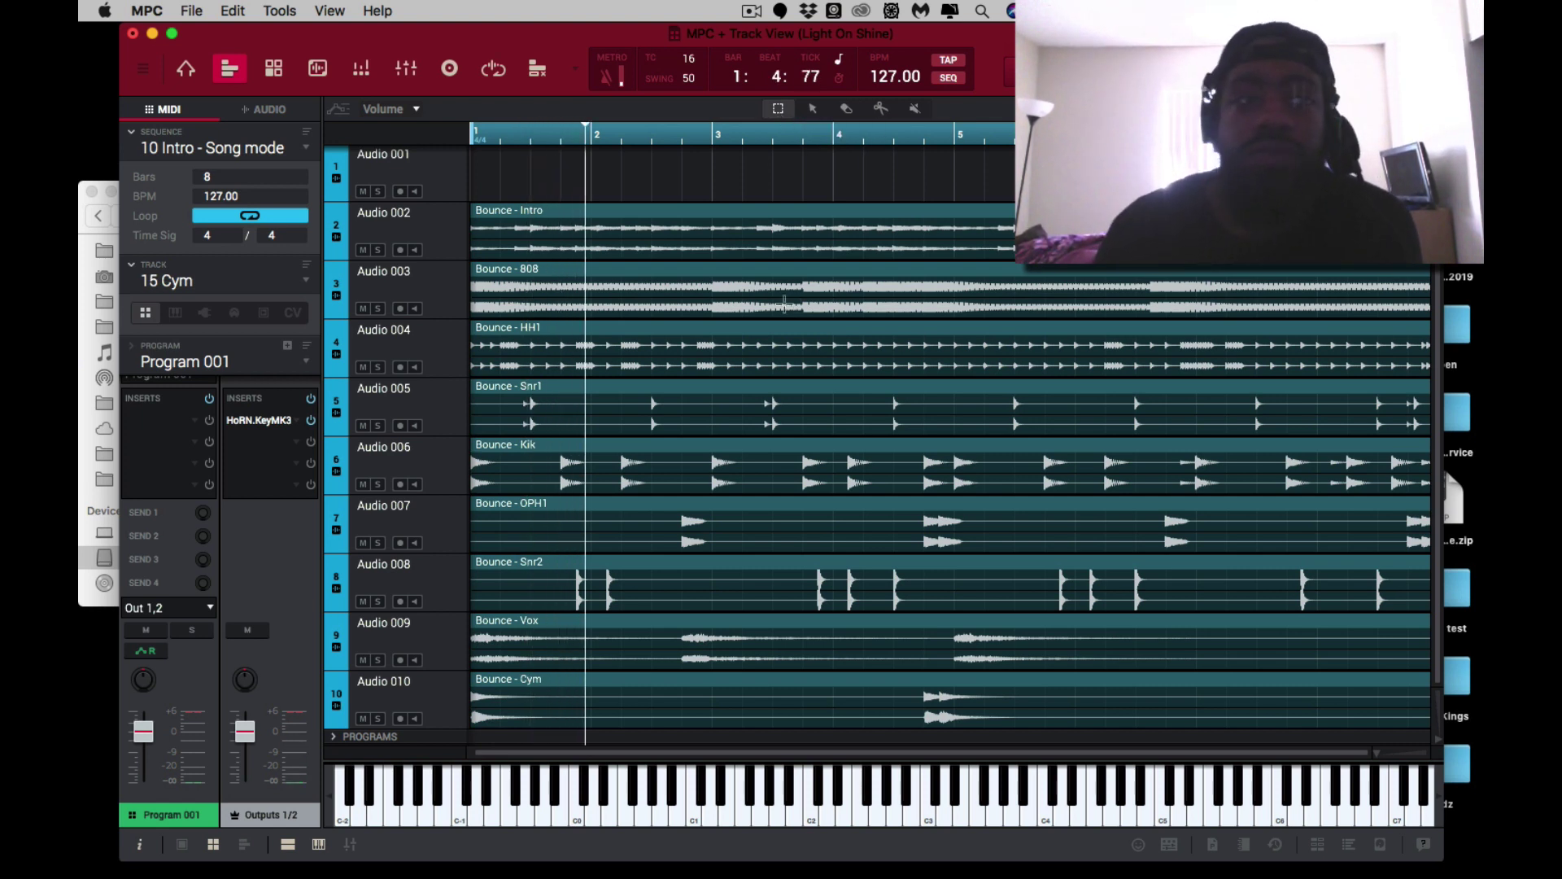
Double the length of the Intro - Song mode sequence twice, to 16 and finally 32 bars.
right_click(244, 152)
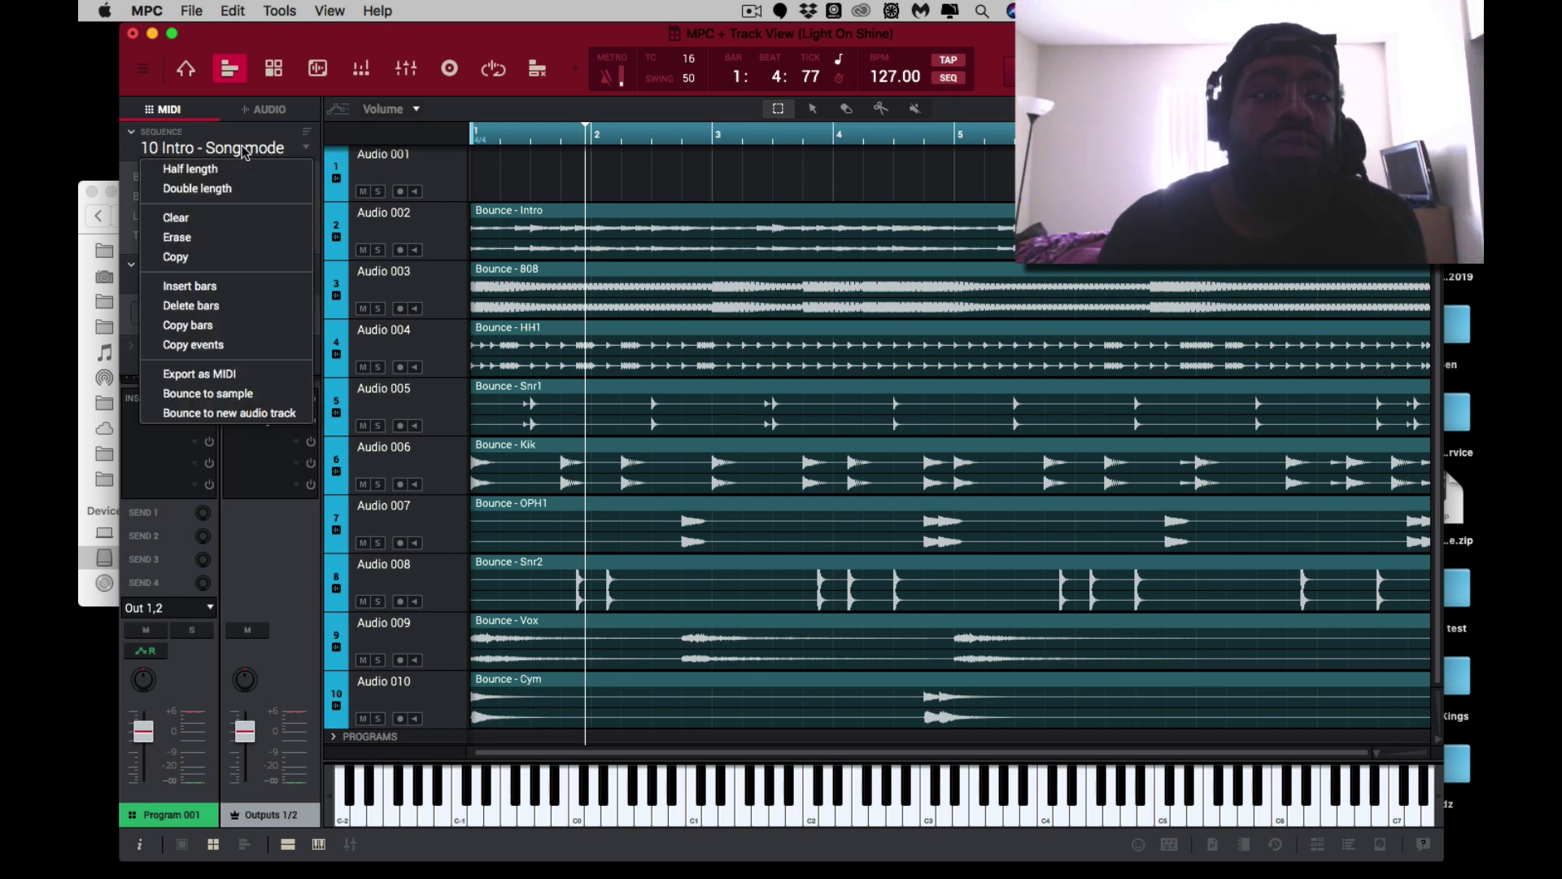
click(243, 195)
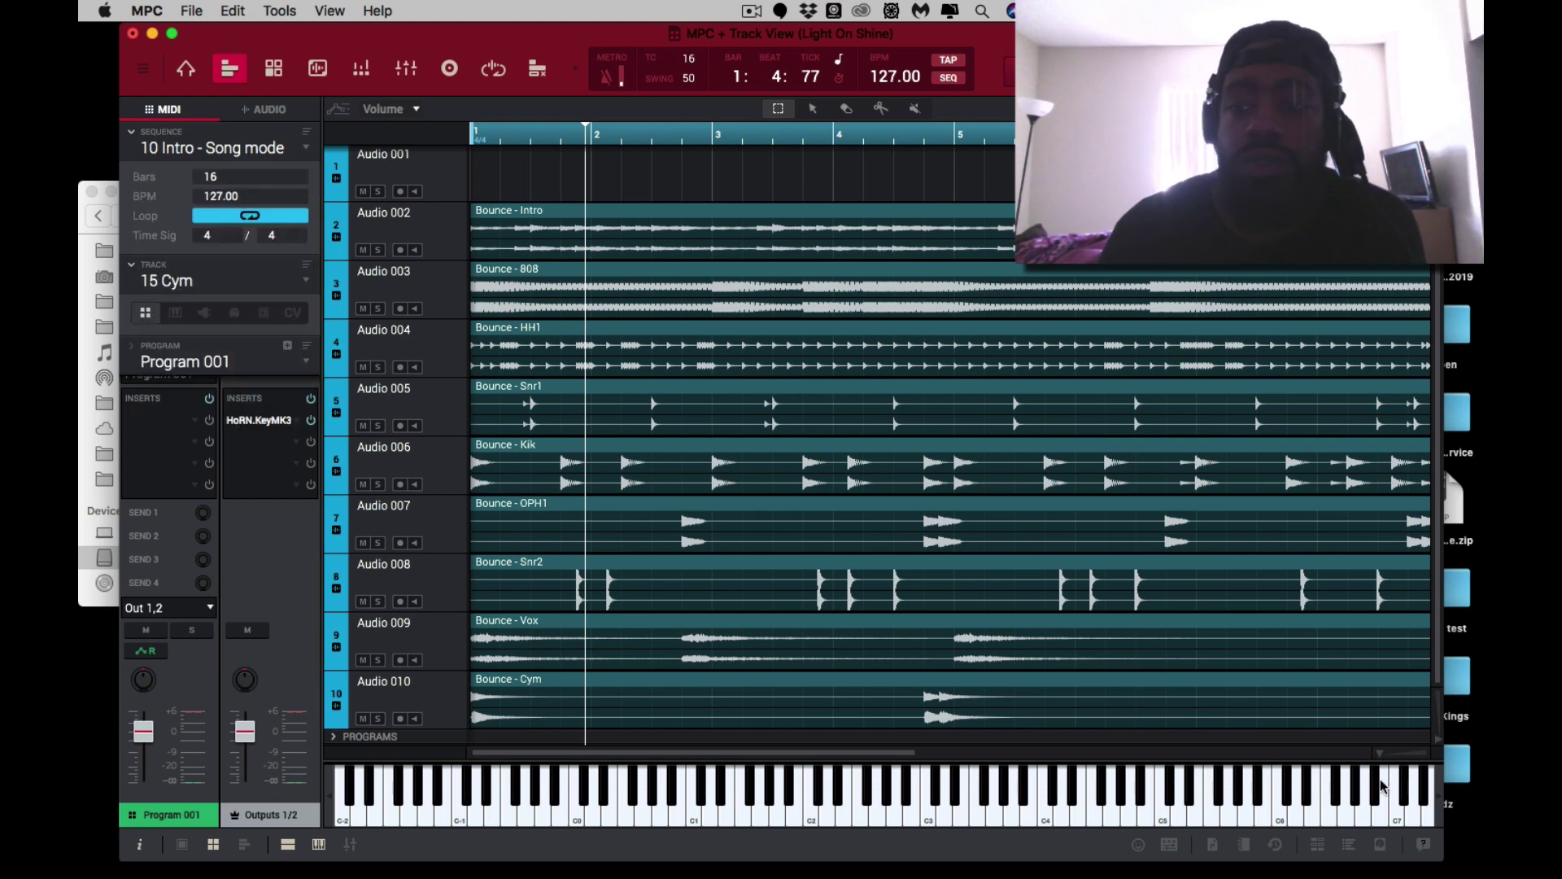
drag(1382, 758, 1266, 758)
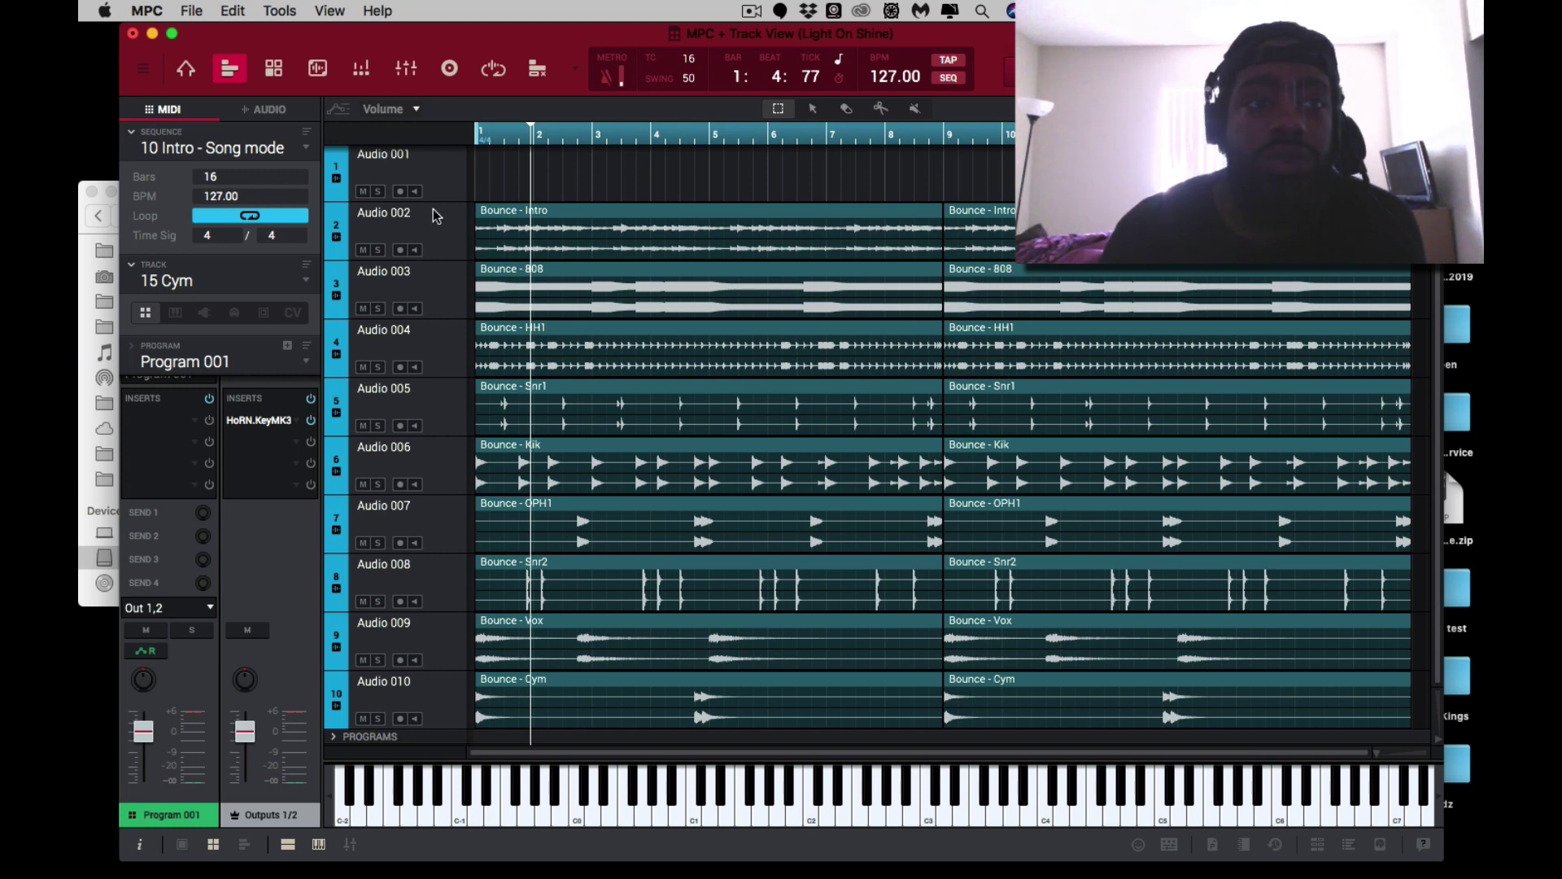
click(234, 12)
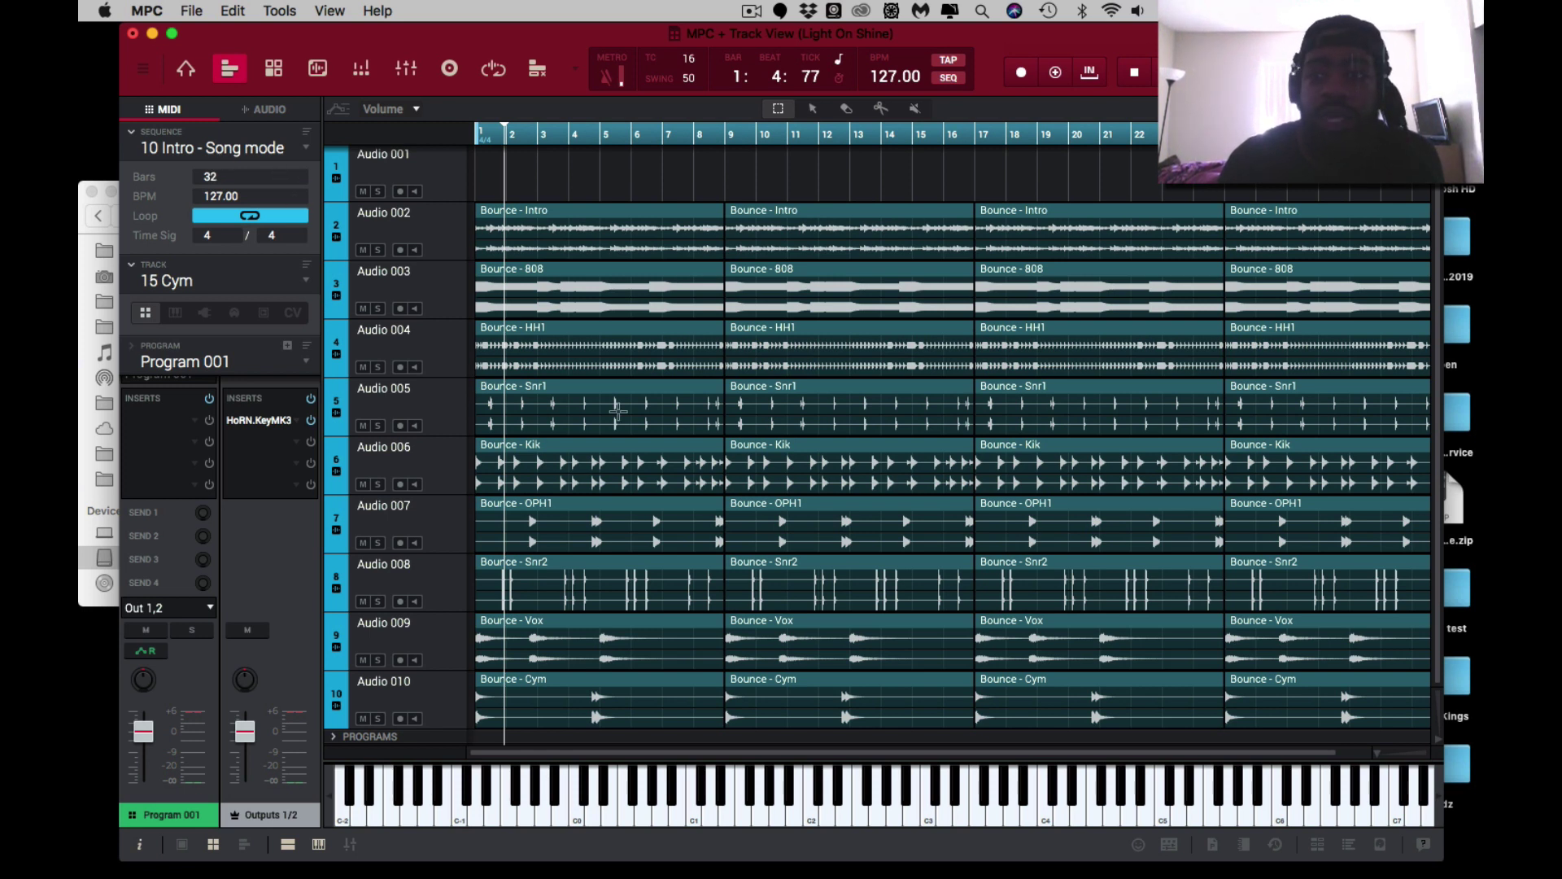
drag(1381, 752, 1335, 749)
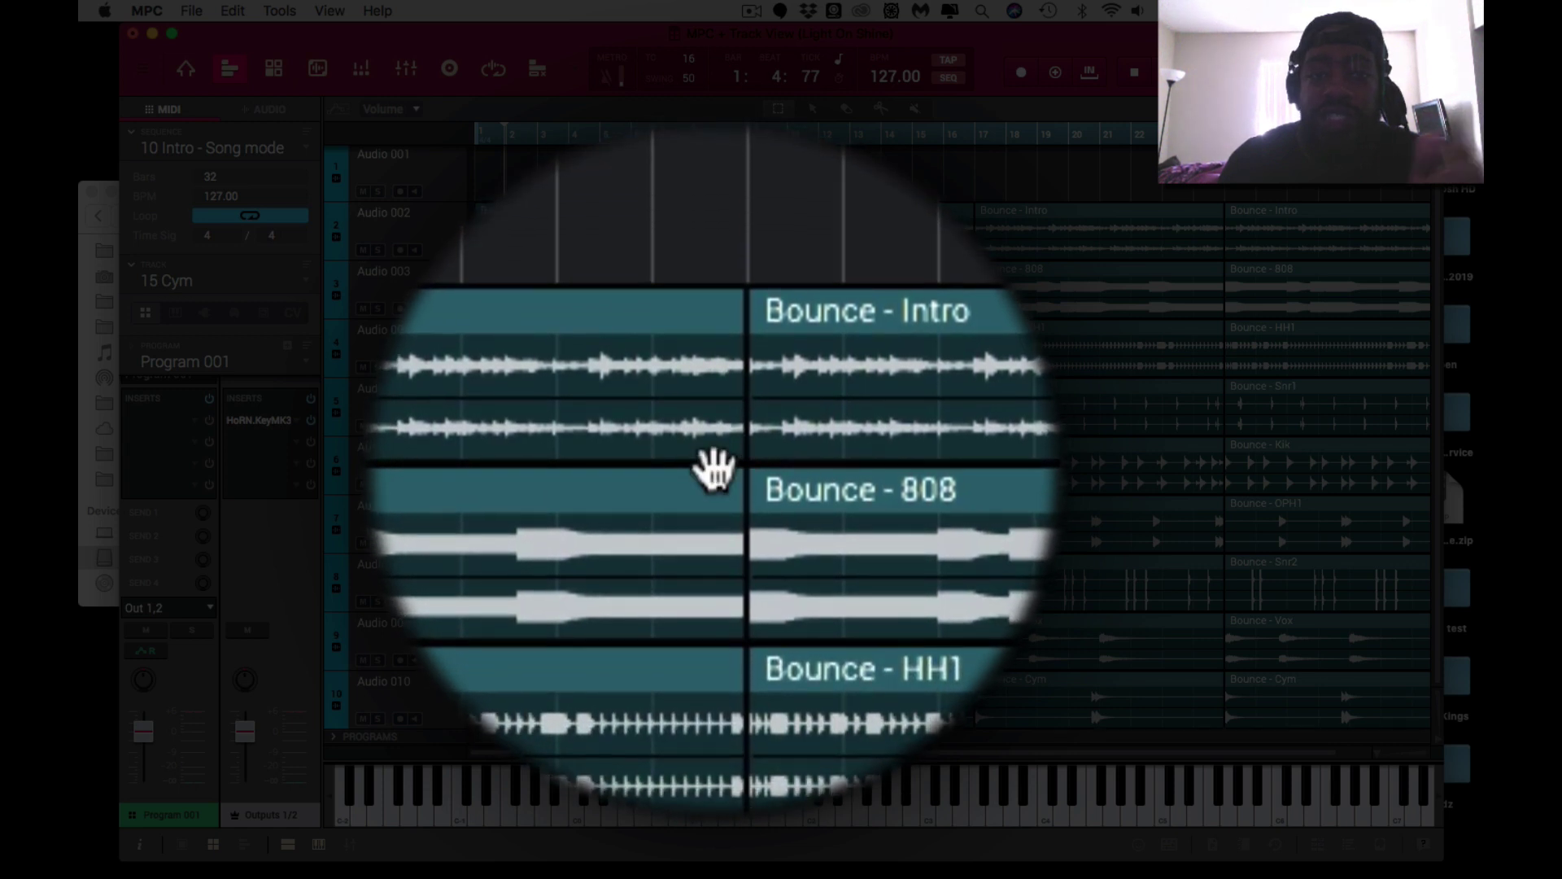
Try shortening the first Bounce - Intro clip on Audio 002 and extending it again, and undo both edits.
drag(722, 484, 651, 486)
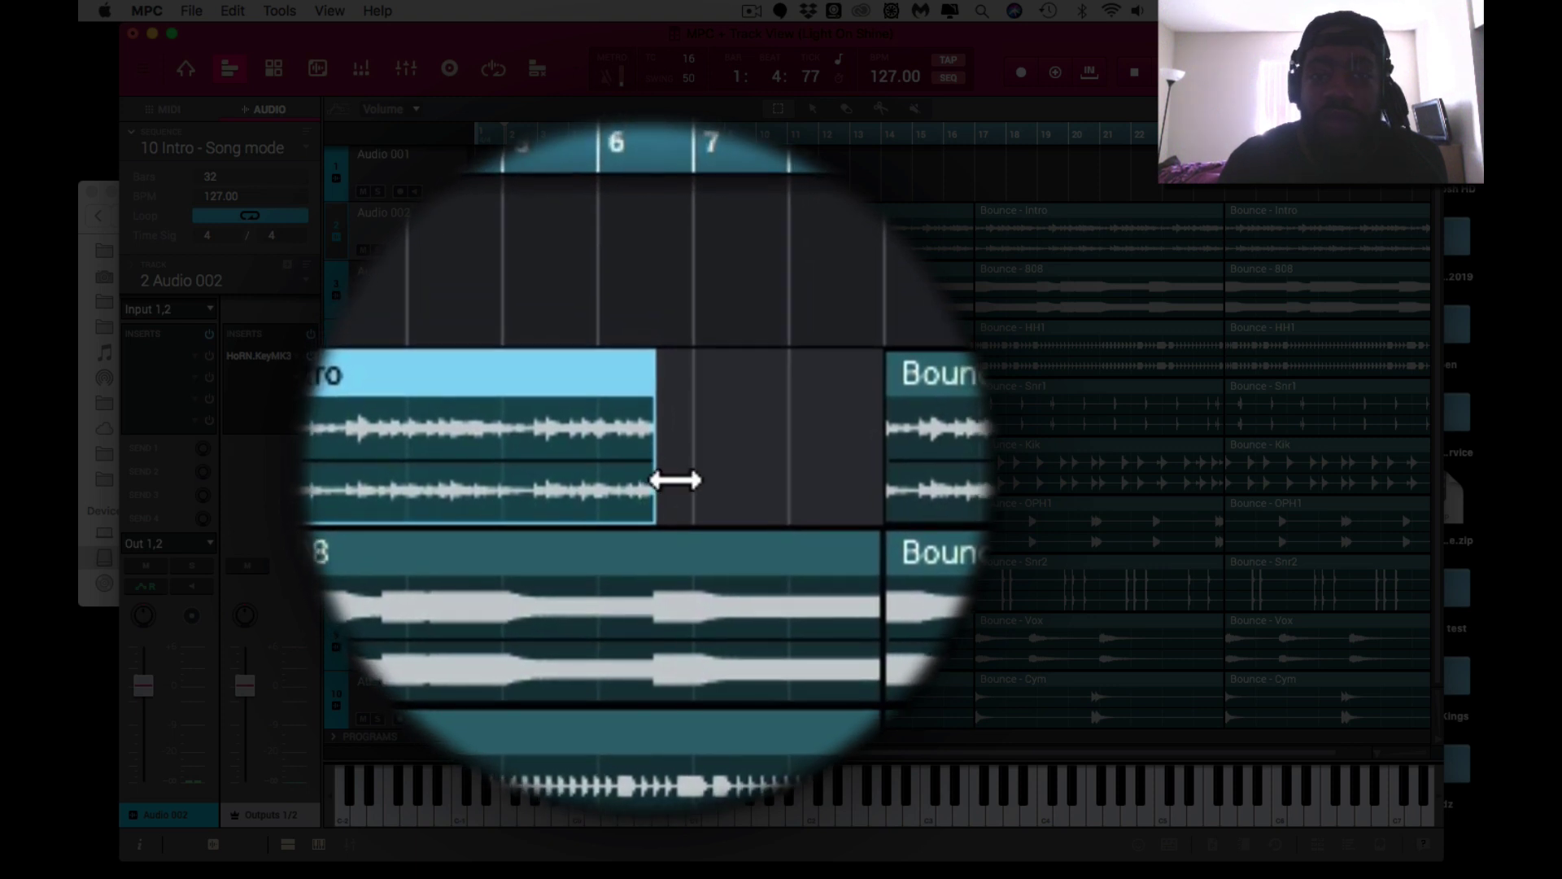
drag(674, 480, 749, 480)
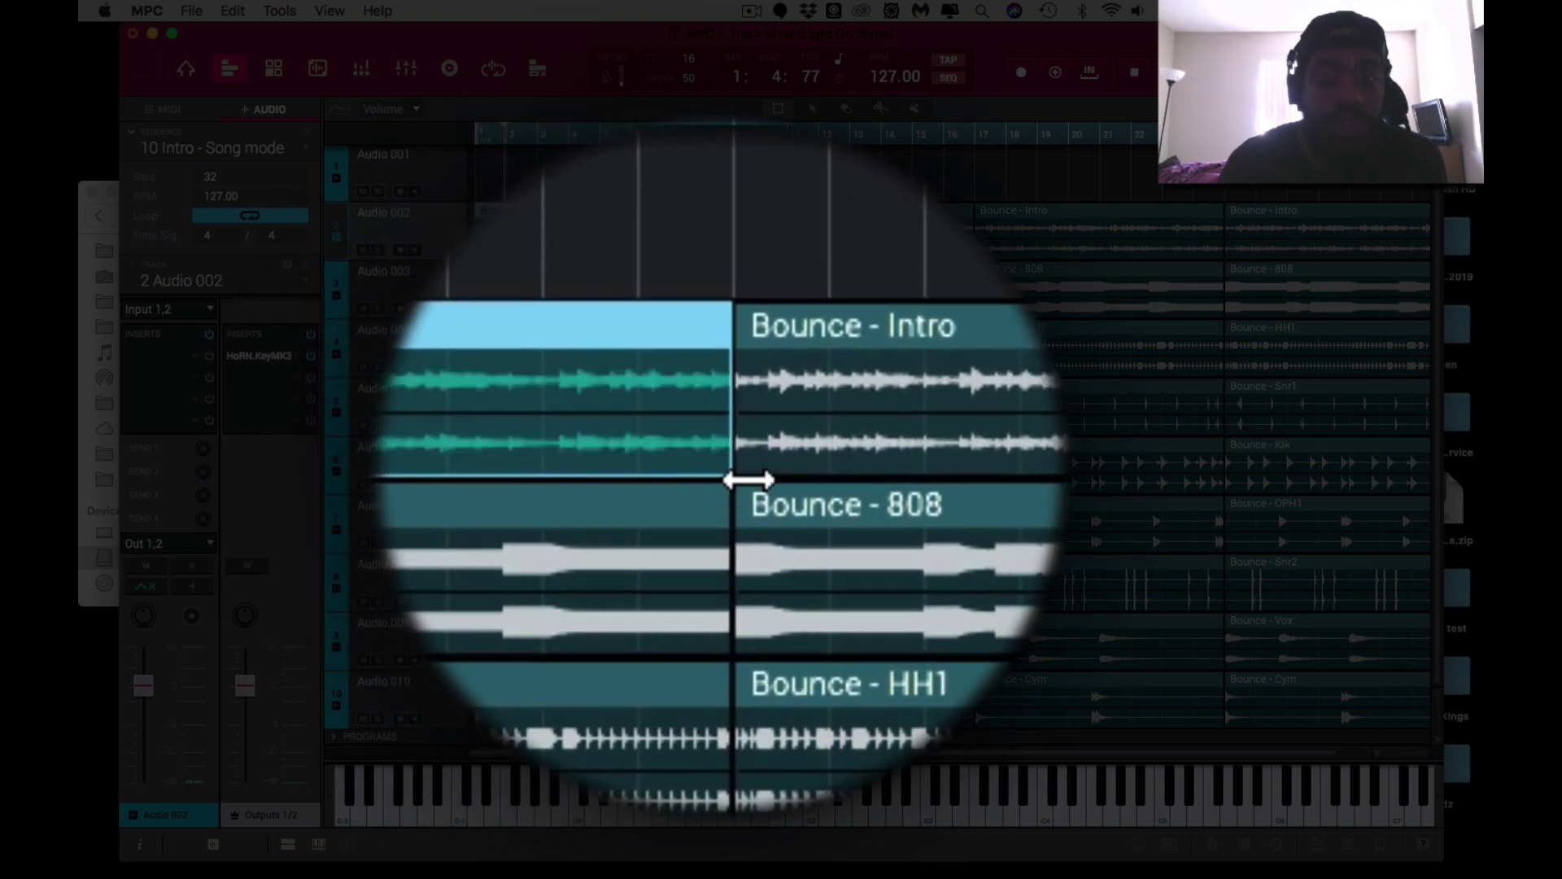
key(super+z)
key(super+z)
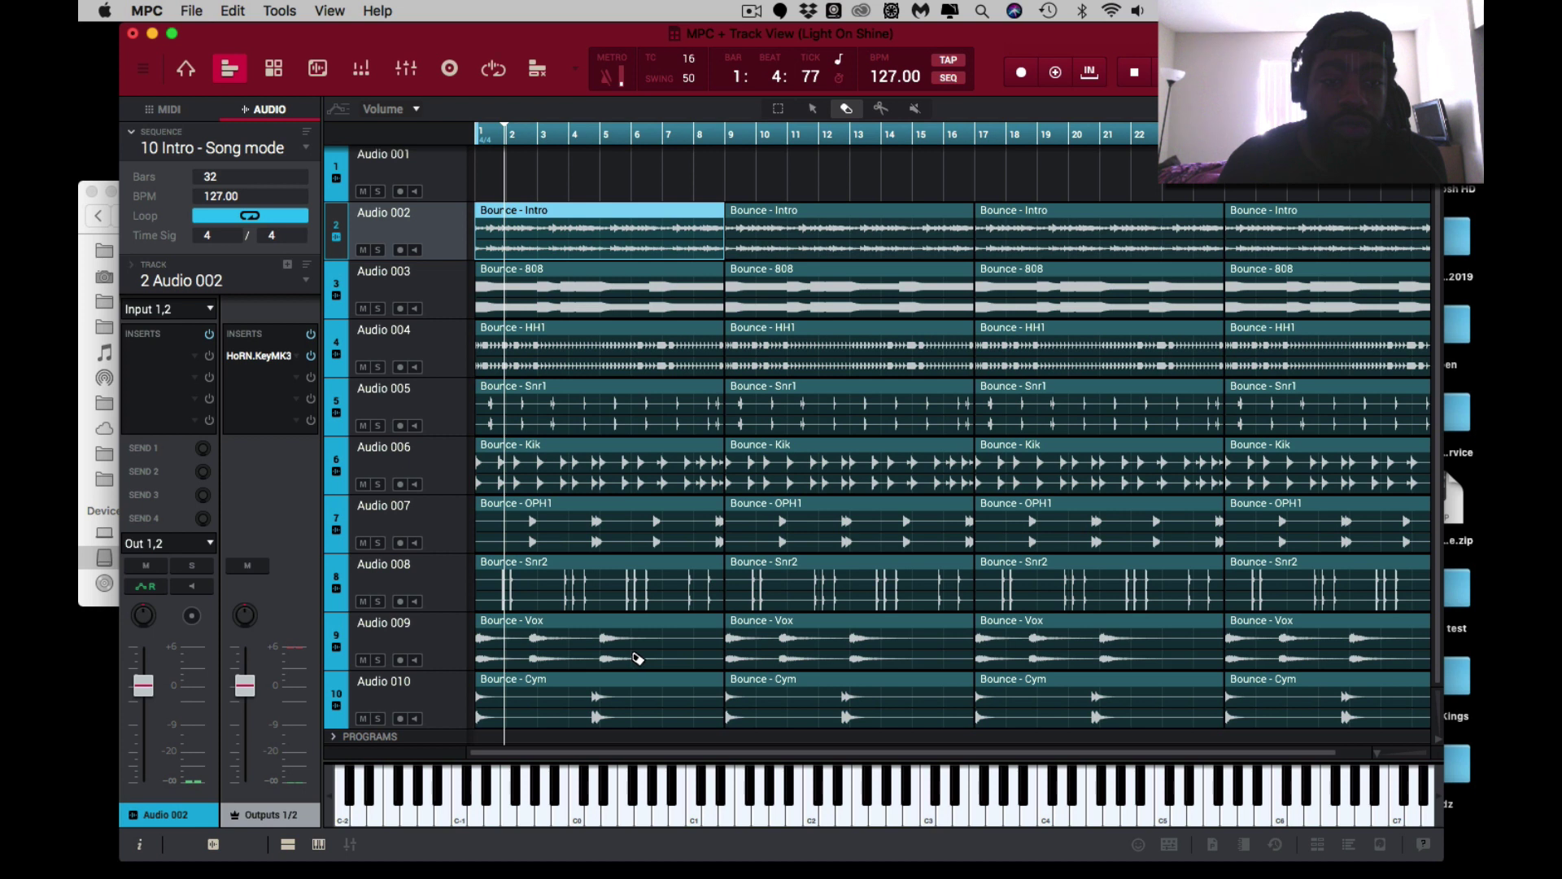
Erase the first eight-bar clips of Snr2, OPH1, Kik, Snr1, HH1 and 808 while starting playback.
click(639, 601)
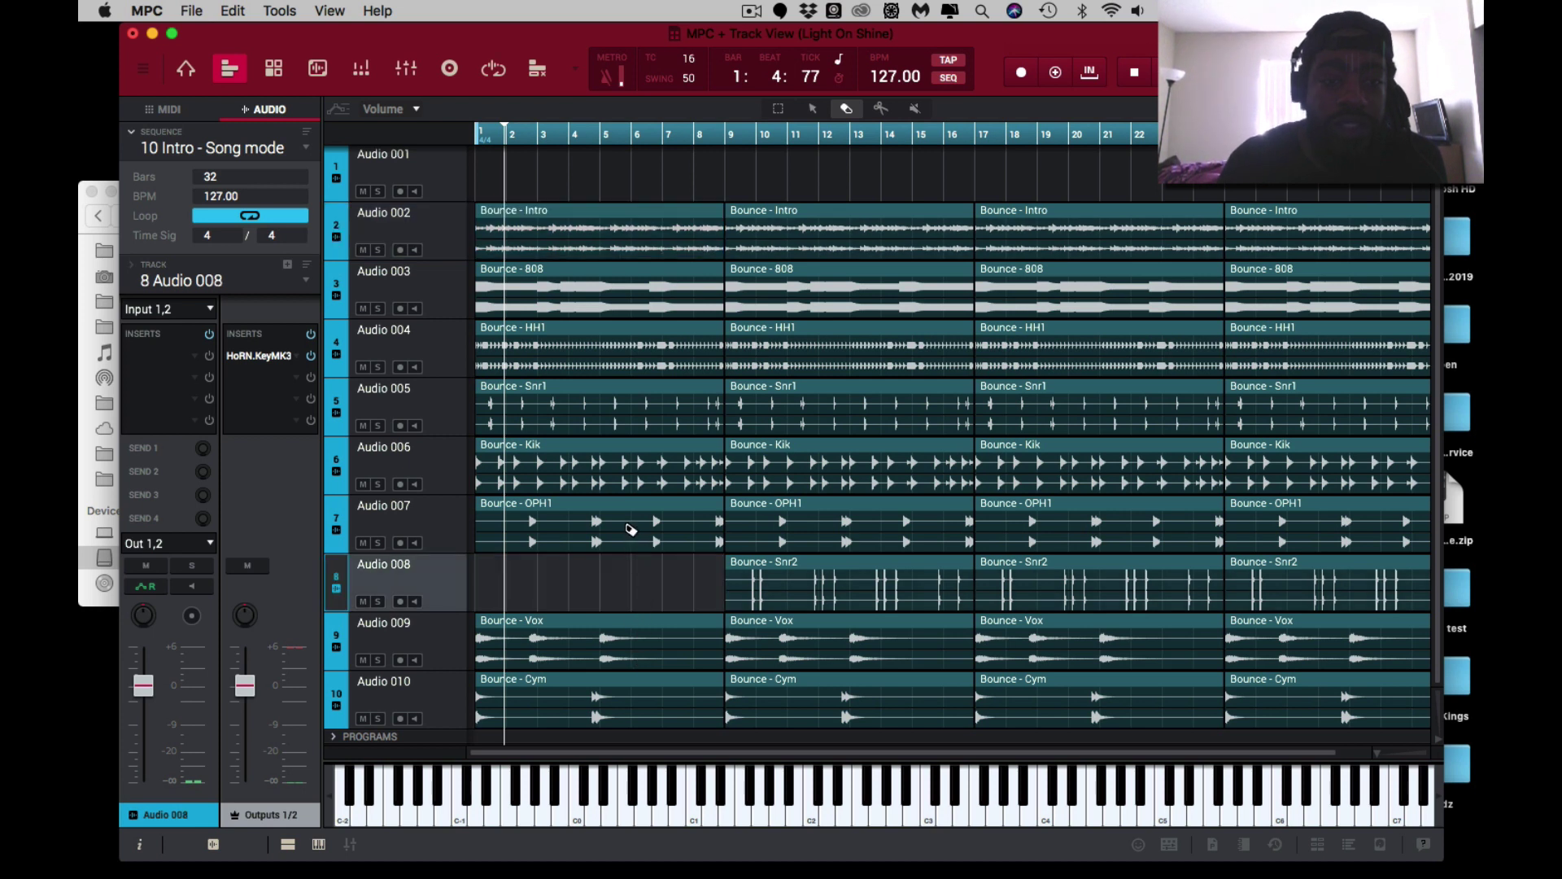
click(630, 529)
click(627, 484)
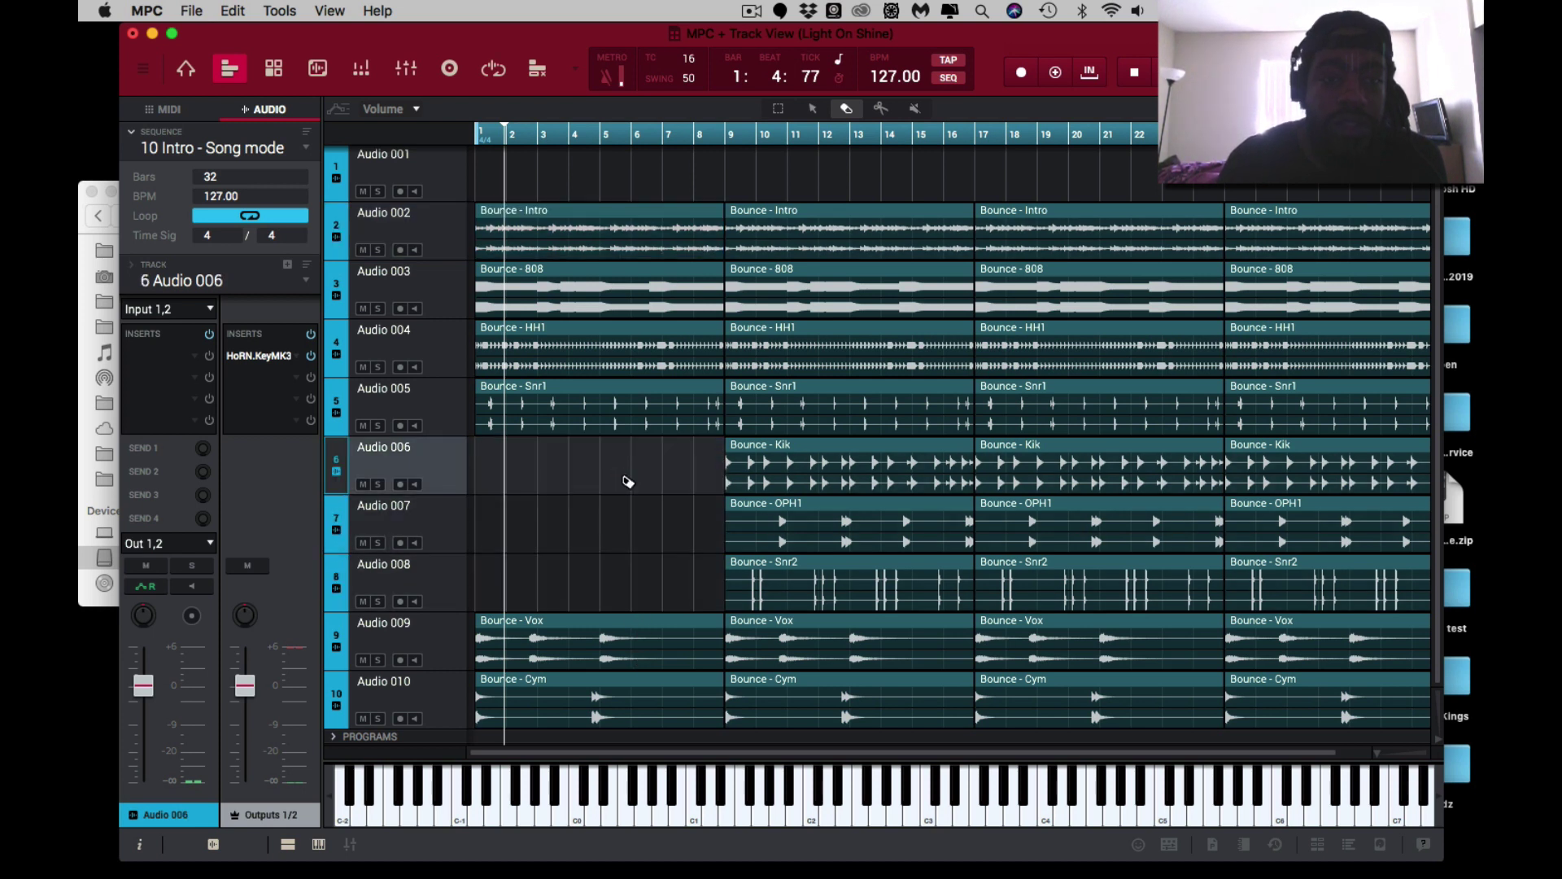
click(626, 427)
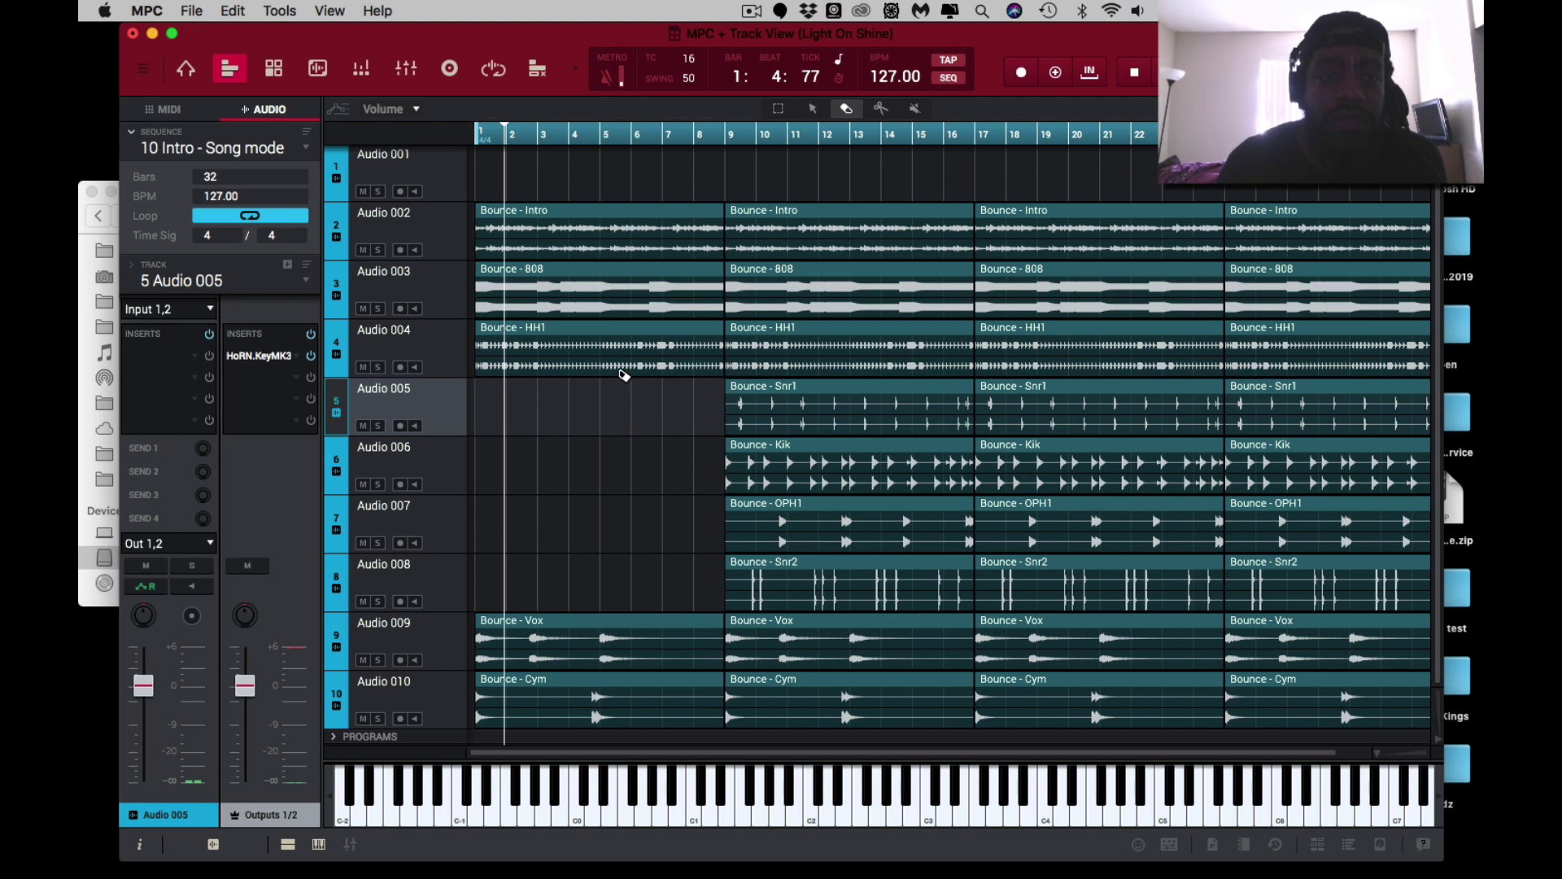
click(624, 374)
key(space)
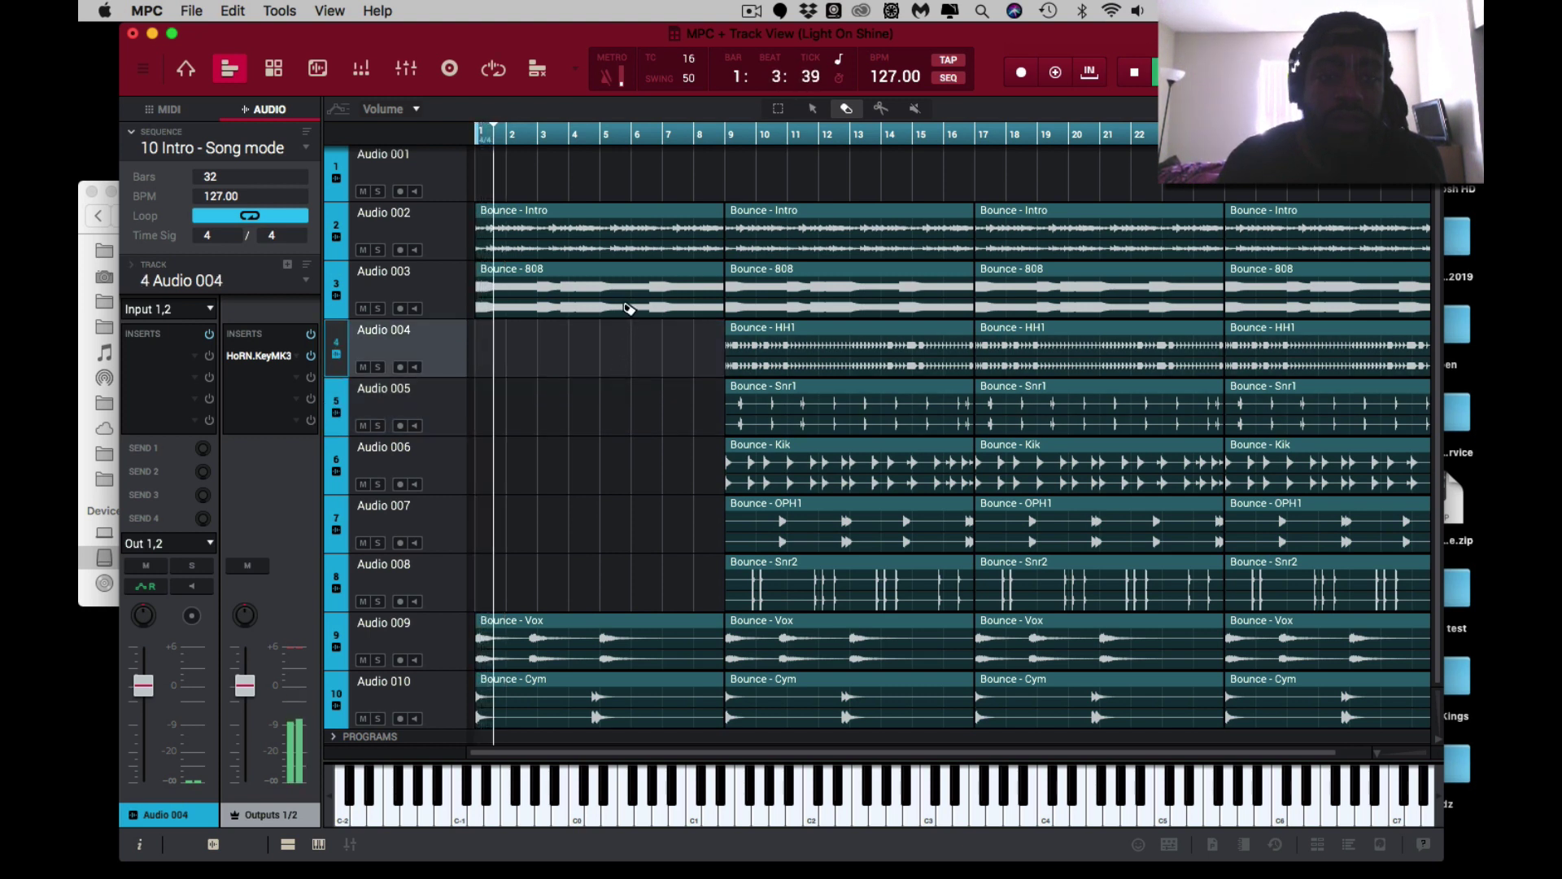
click(629, 308)
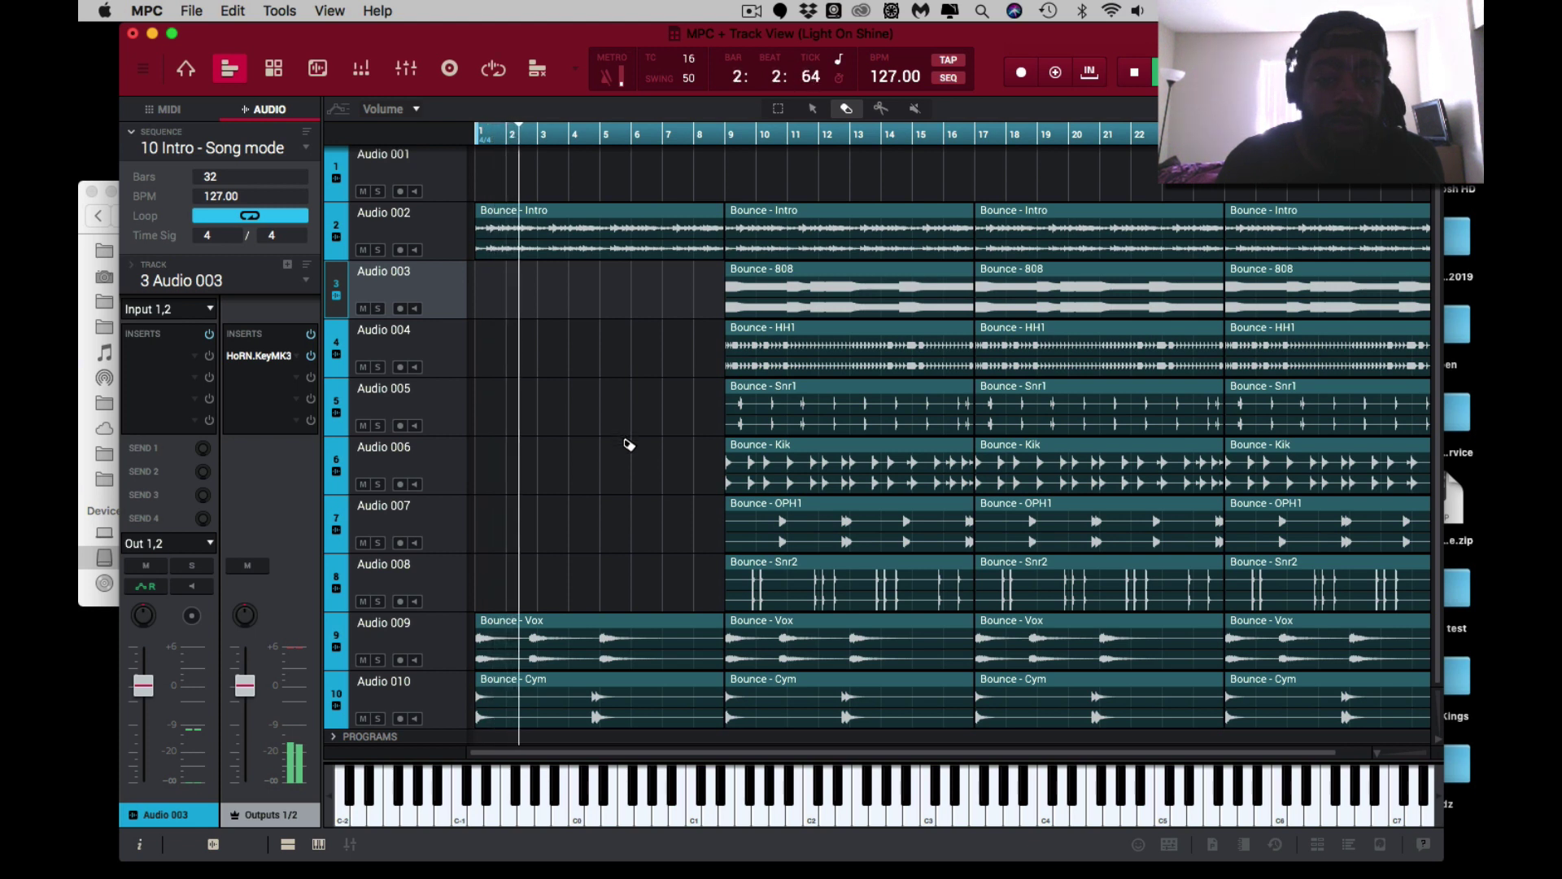
Trim the first Bounce - Cym clip on Audio 010 to end at about bar 5 and split it before its last hit.
click(778, 110)
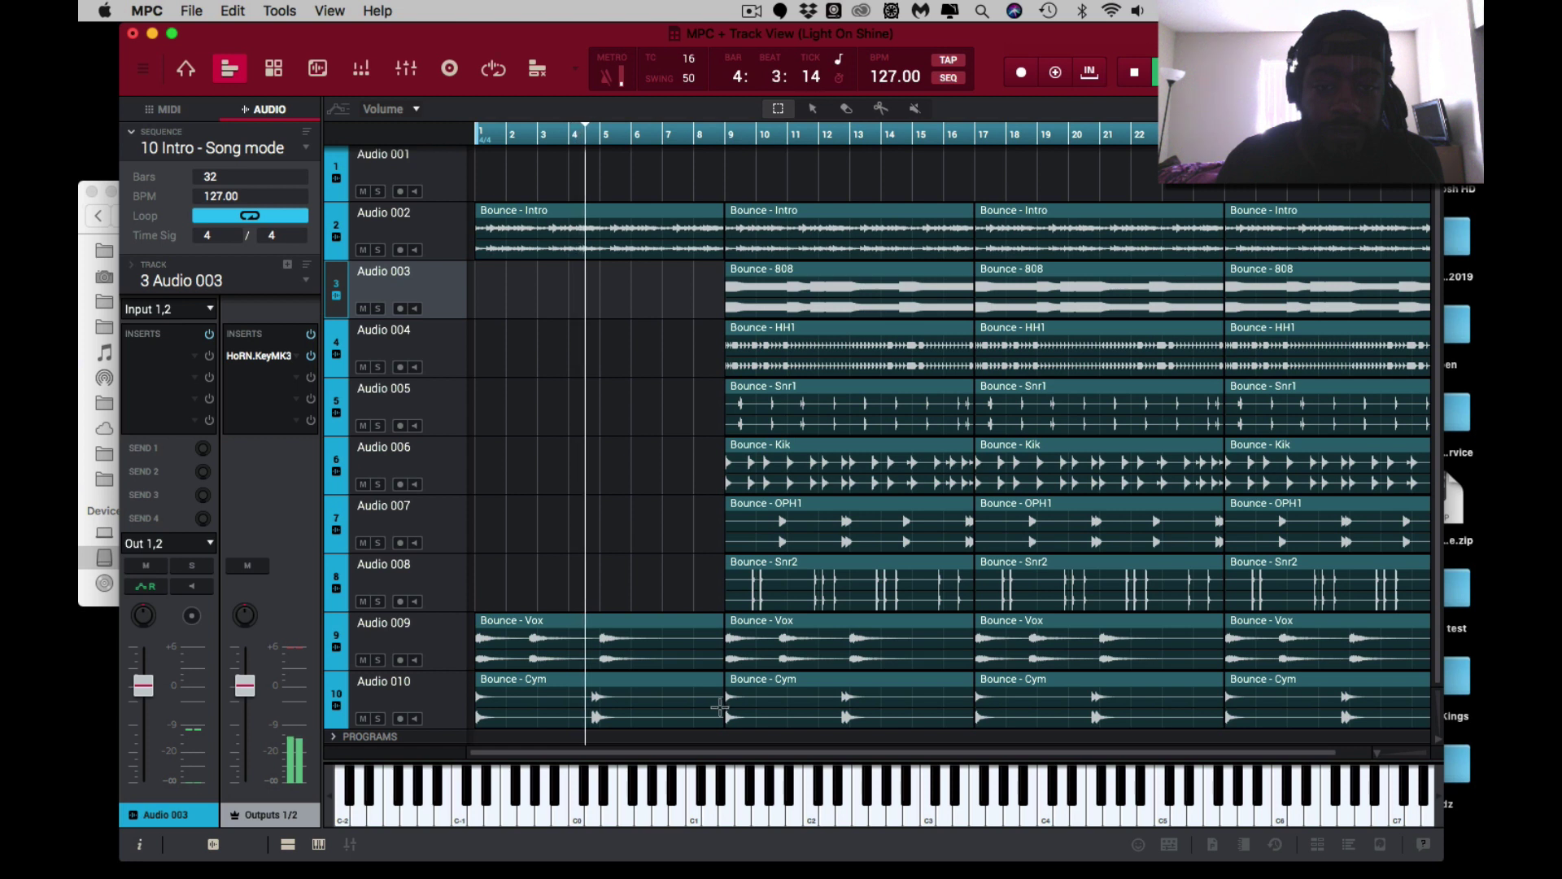
click(724, 712)
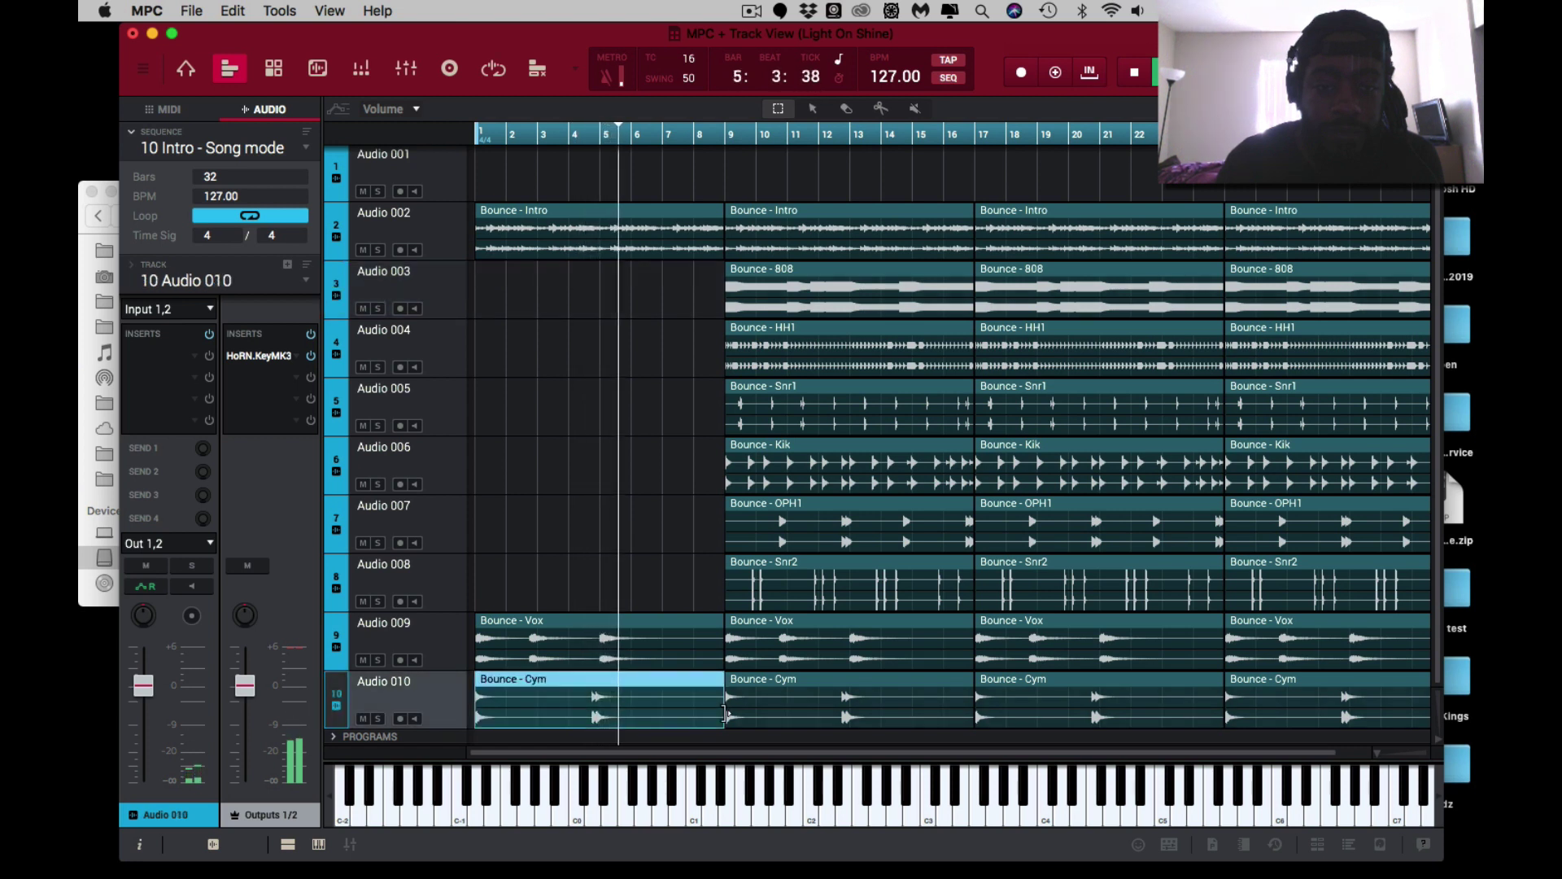
drag(724, 712, 603, 723)
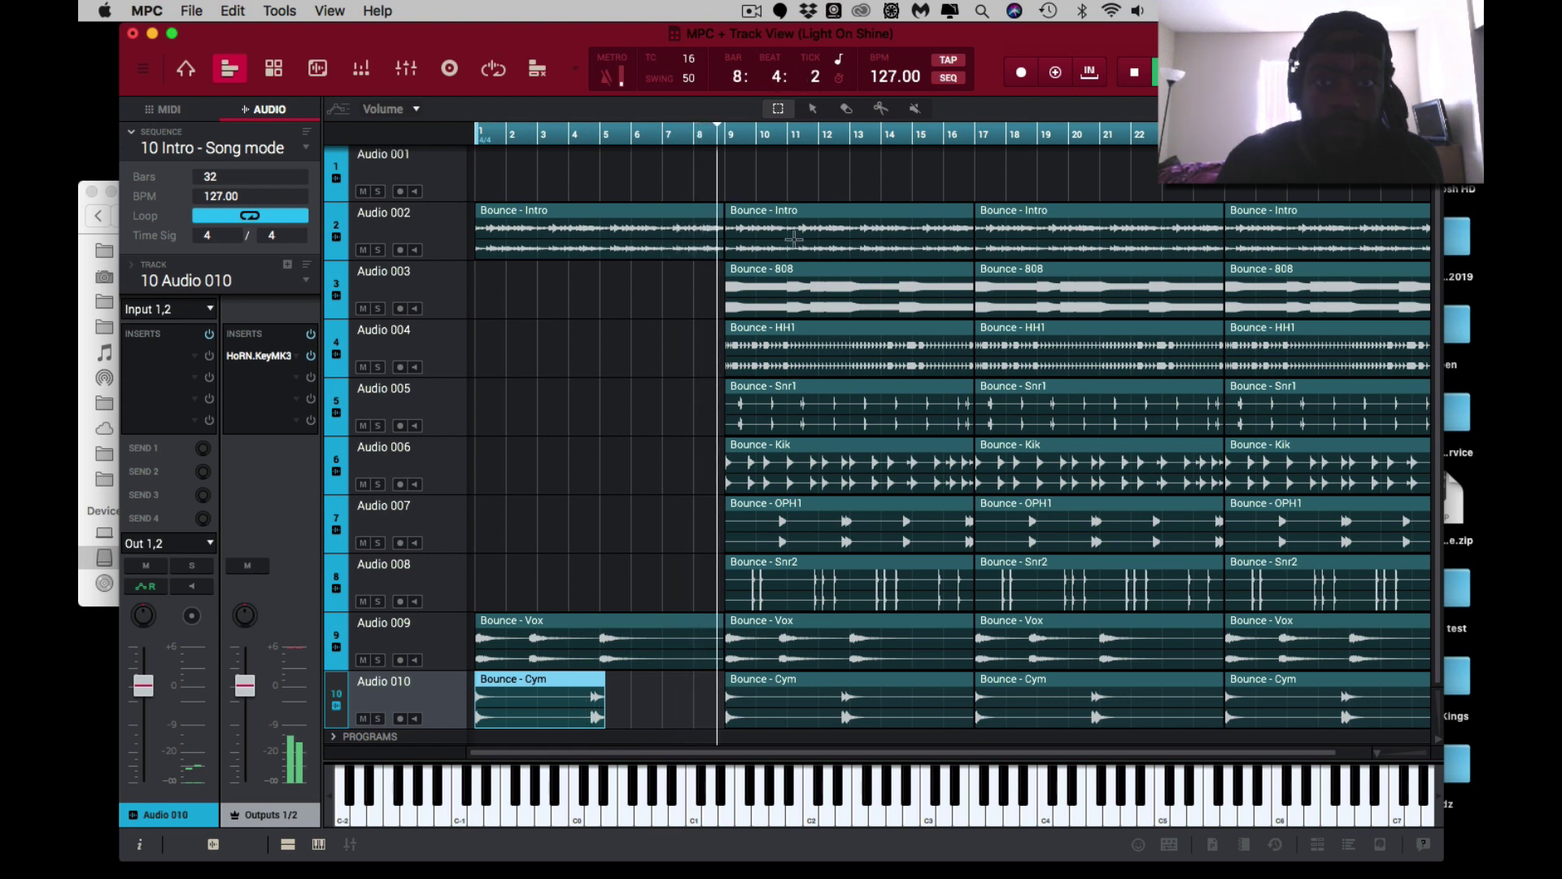
click(881, 109)
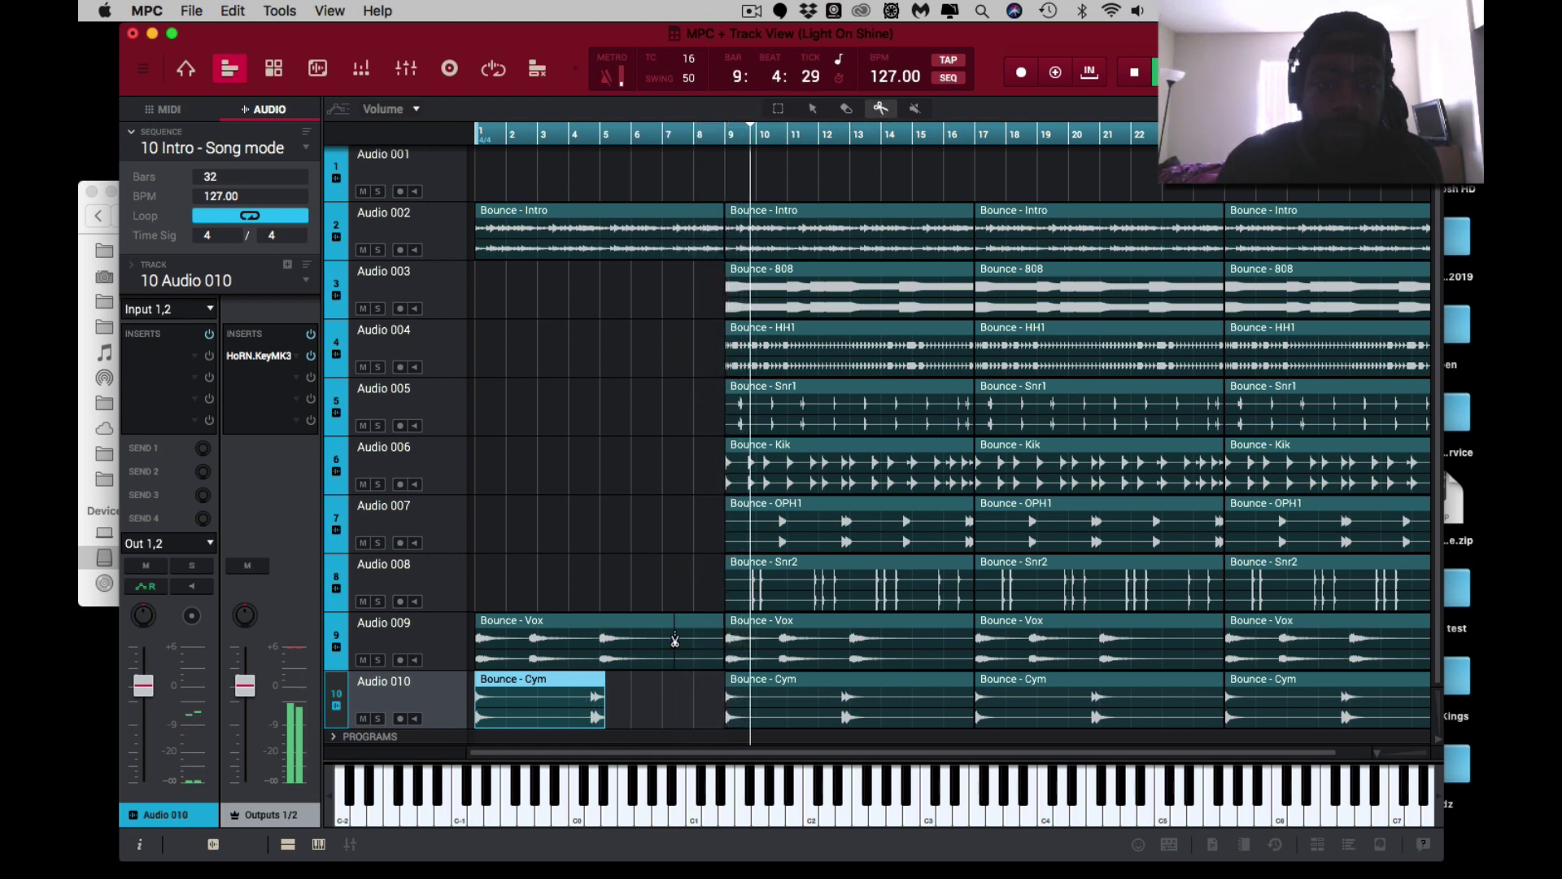
click(590, 720)
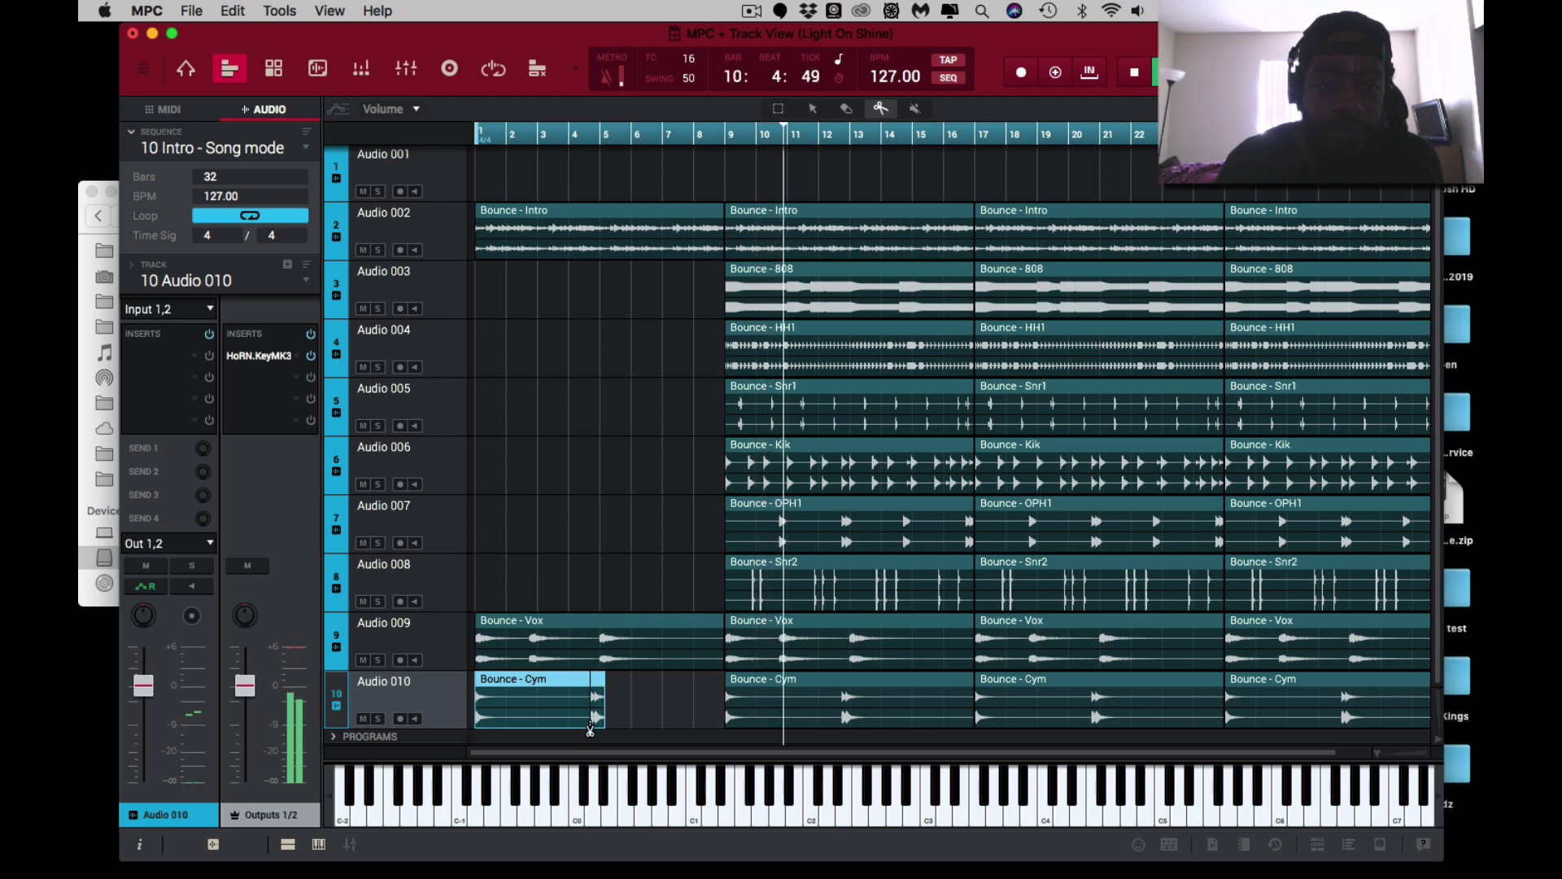
Duplicate the split-off Cym hit on Audio 010 and nudge the copy along until it ends at bar 9.
key(super+d)
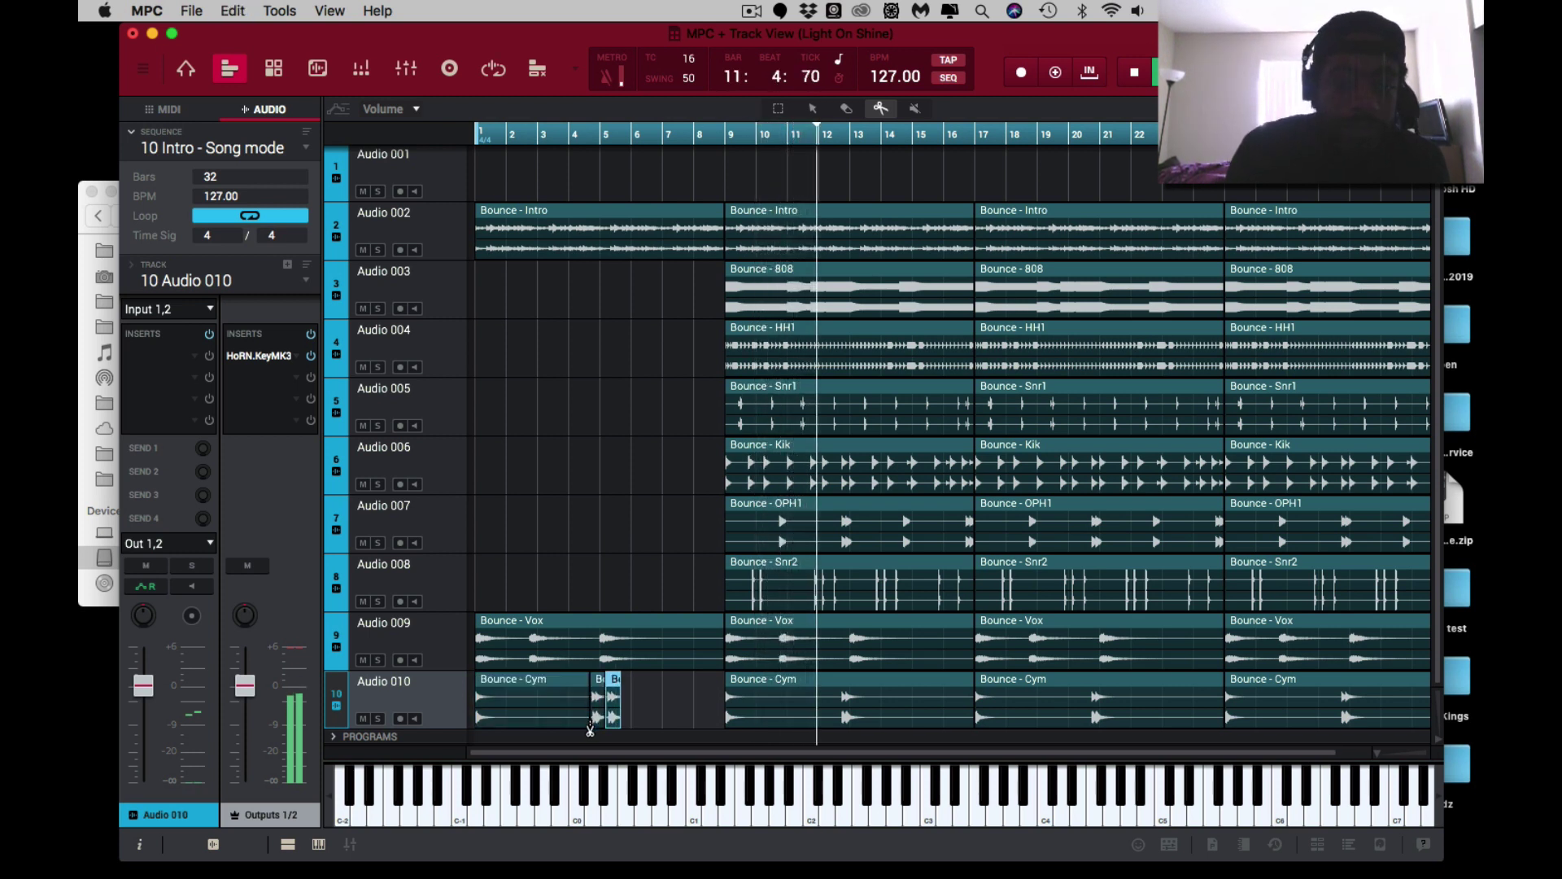
key(super+d)
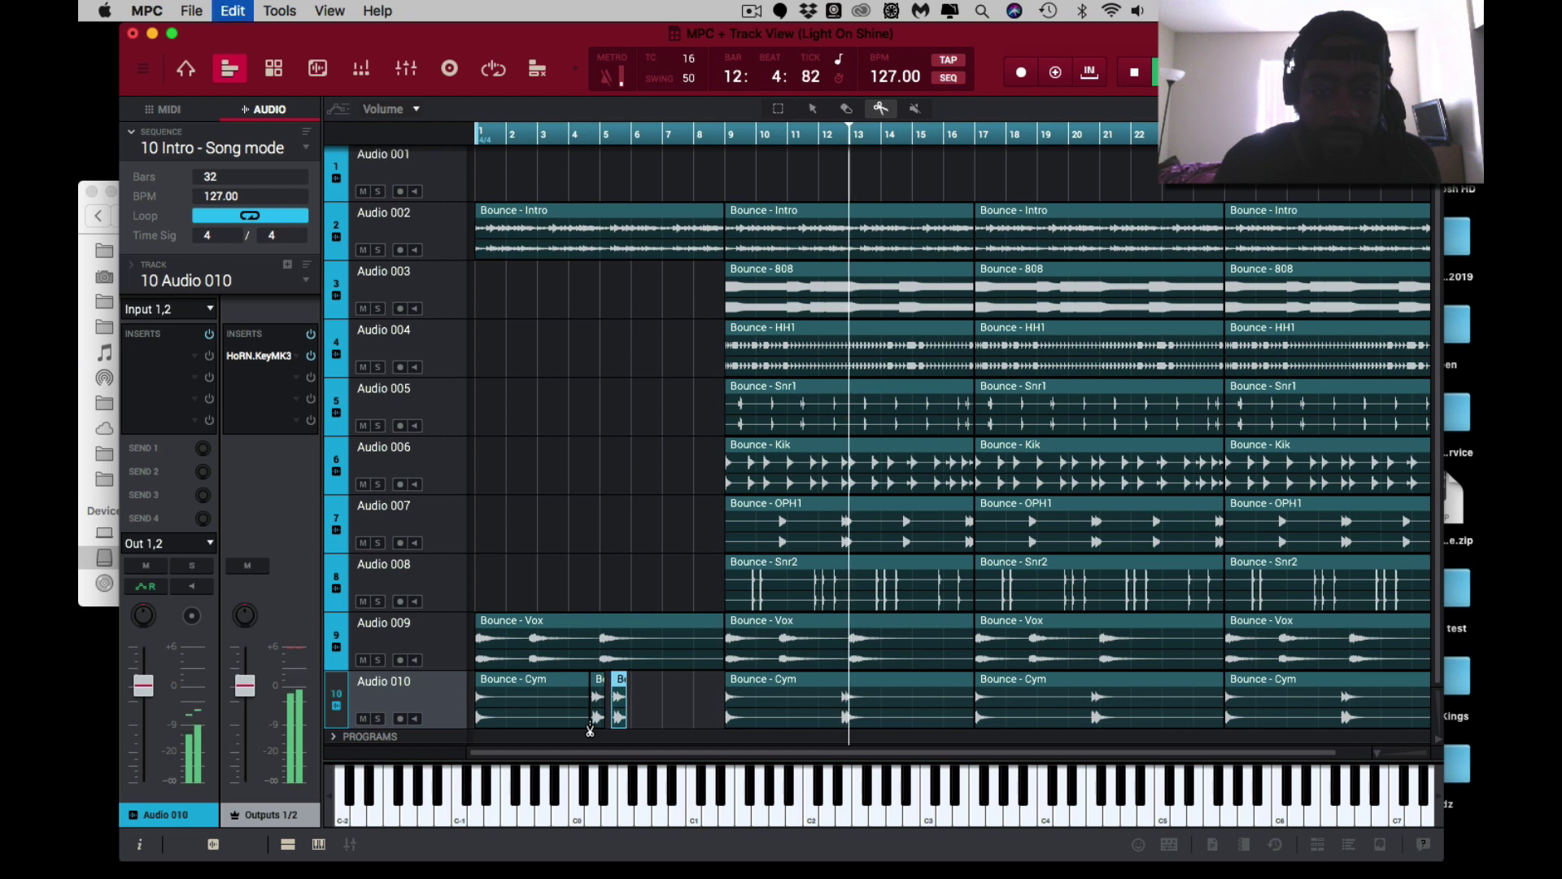
key(Right)
key(Right)
key(Right)
key(Right)
key(Right)
key(Right)
key(Right)
key(Right)
key(Right)
key(Right)
key(Right)
key(Right)
key(Right)
key(Right)
key(Right)
key(Right)
key(Right)
key(Right)
key(Right)
key(Right)
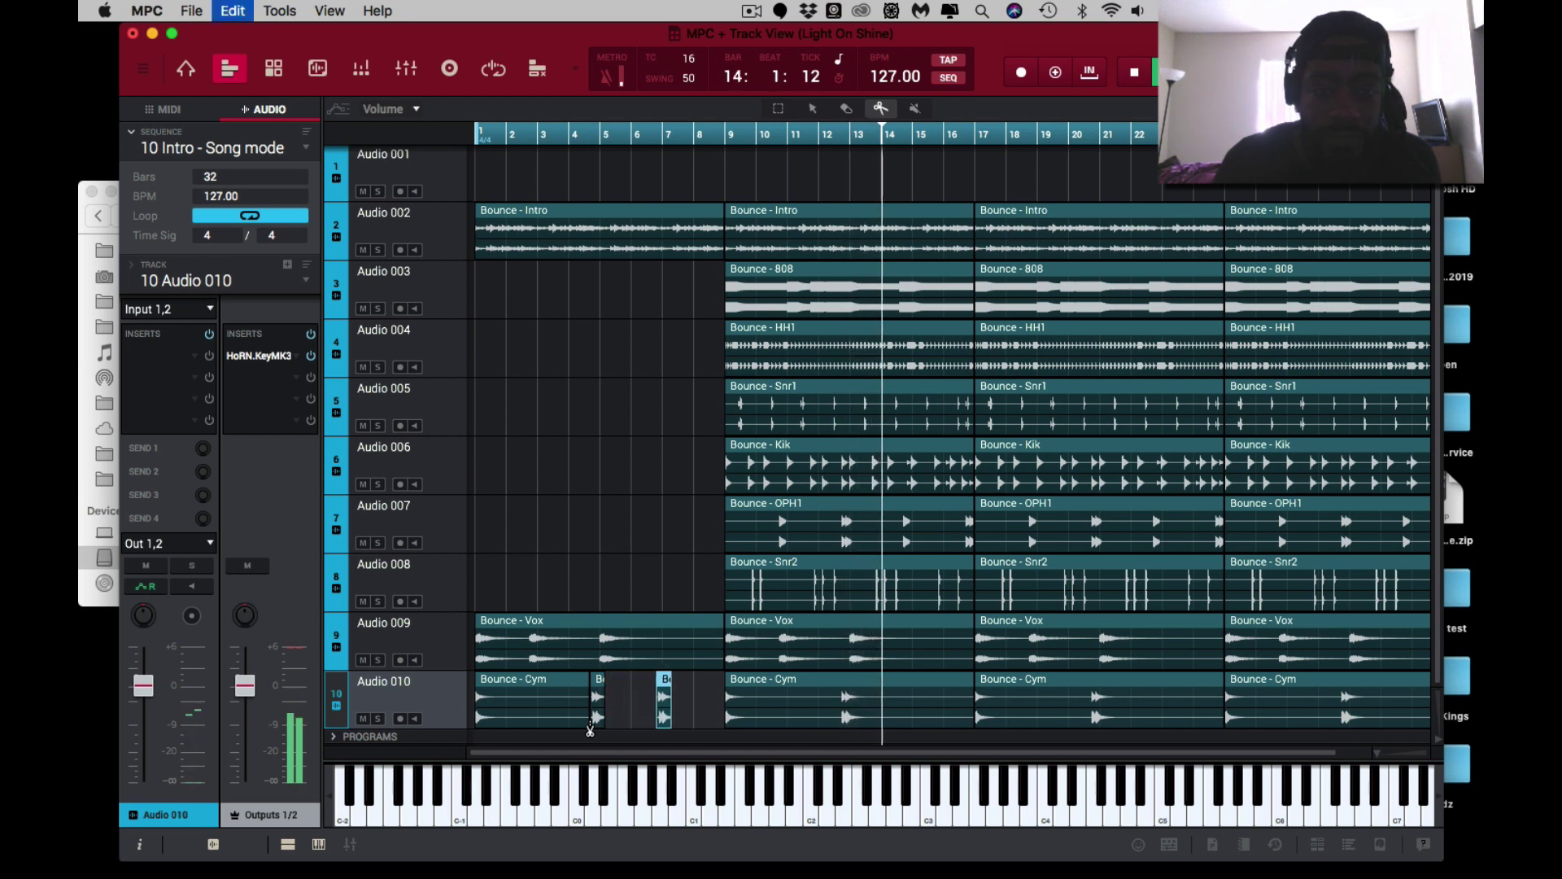
key(Right)
key(Right)
key(Right)
key(Right)
key(Right)
key(Right)
key(Right)
key(Right)
key(Right)
key(Right)
key(Right)
key(Right)
key(Right)
key(Right)
key(Right)
key(Right)
key(Right)
key(Right)
key(Right)
key(Right)
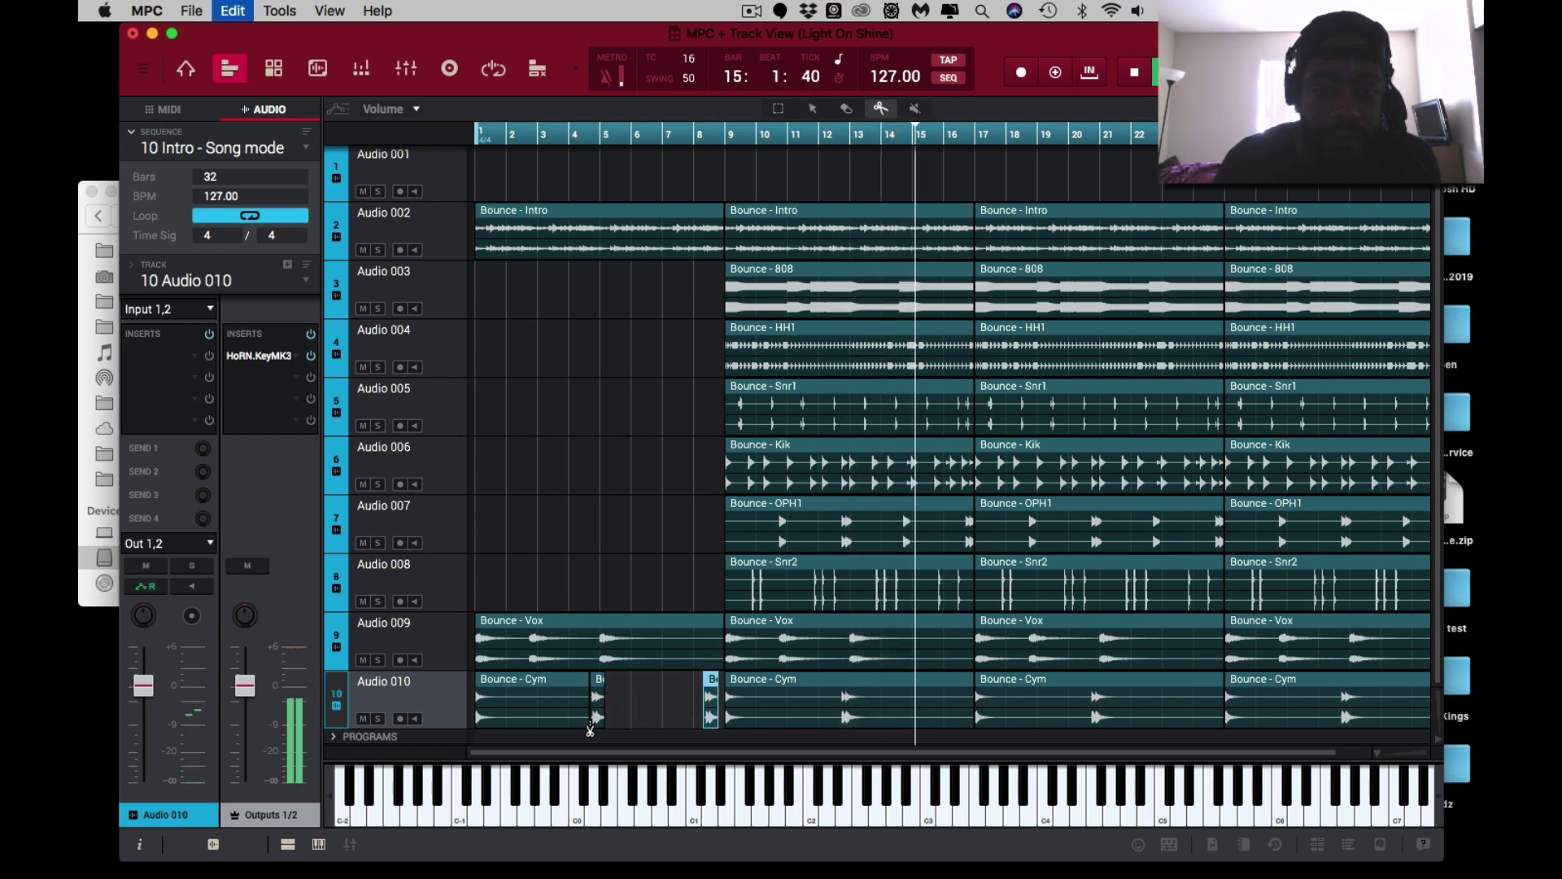
key(Right)
key(Right)
key(Right)
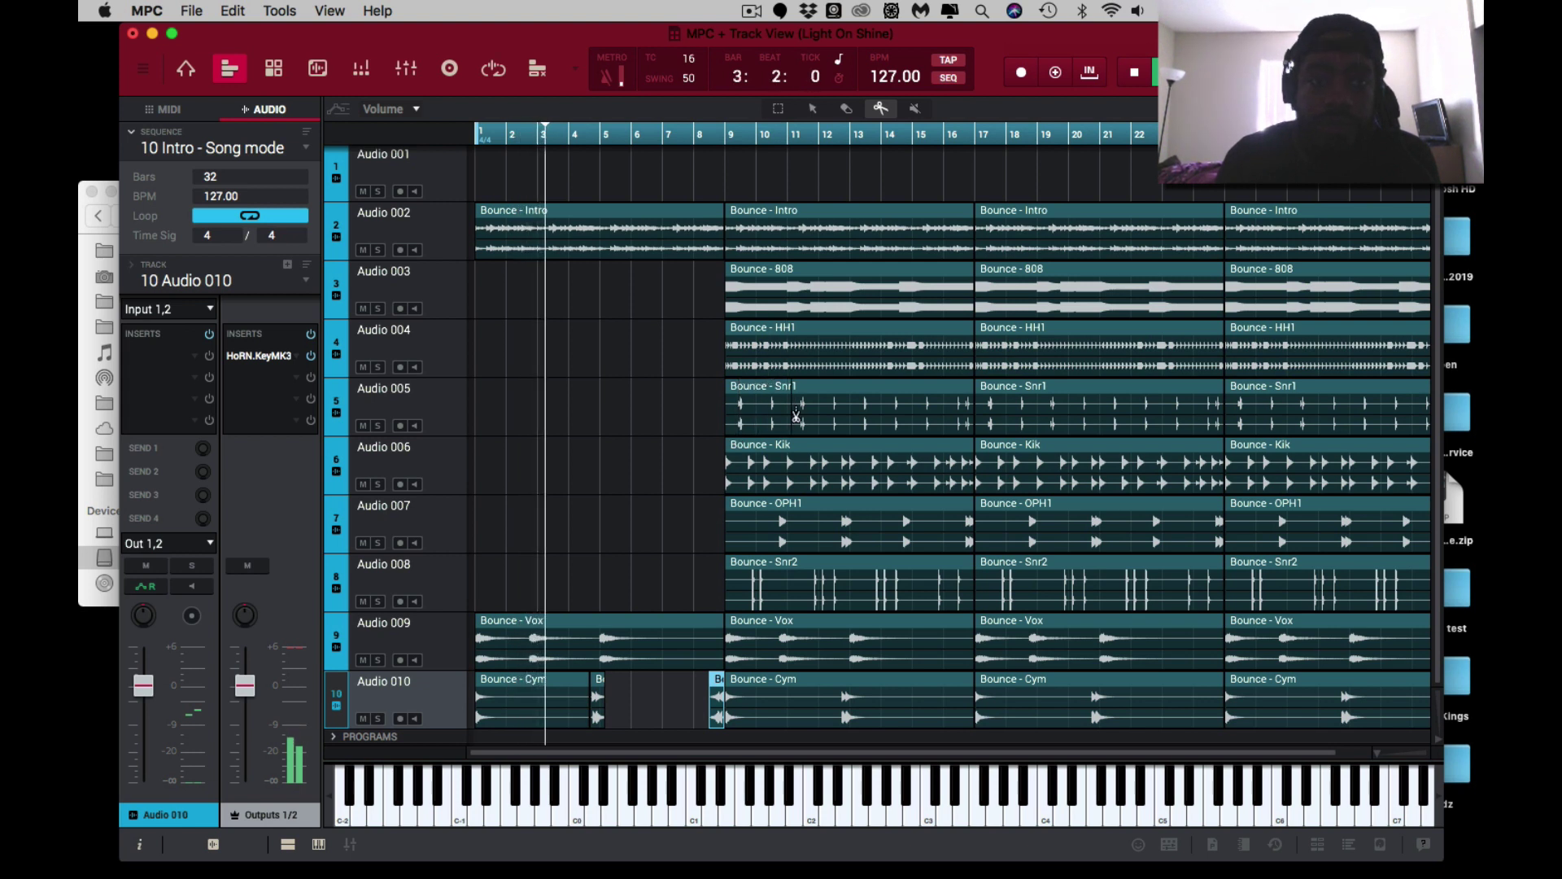
Trim the start of the bar-17 Bounce - Kik clip on Audio 006 so it begins at bar 21.
click(778, 109)
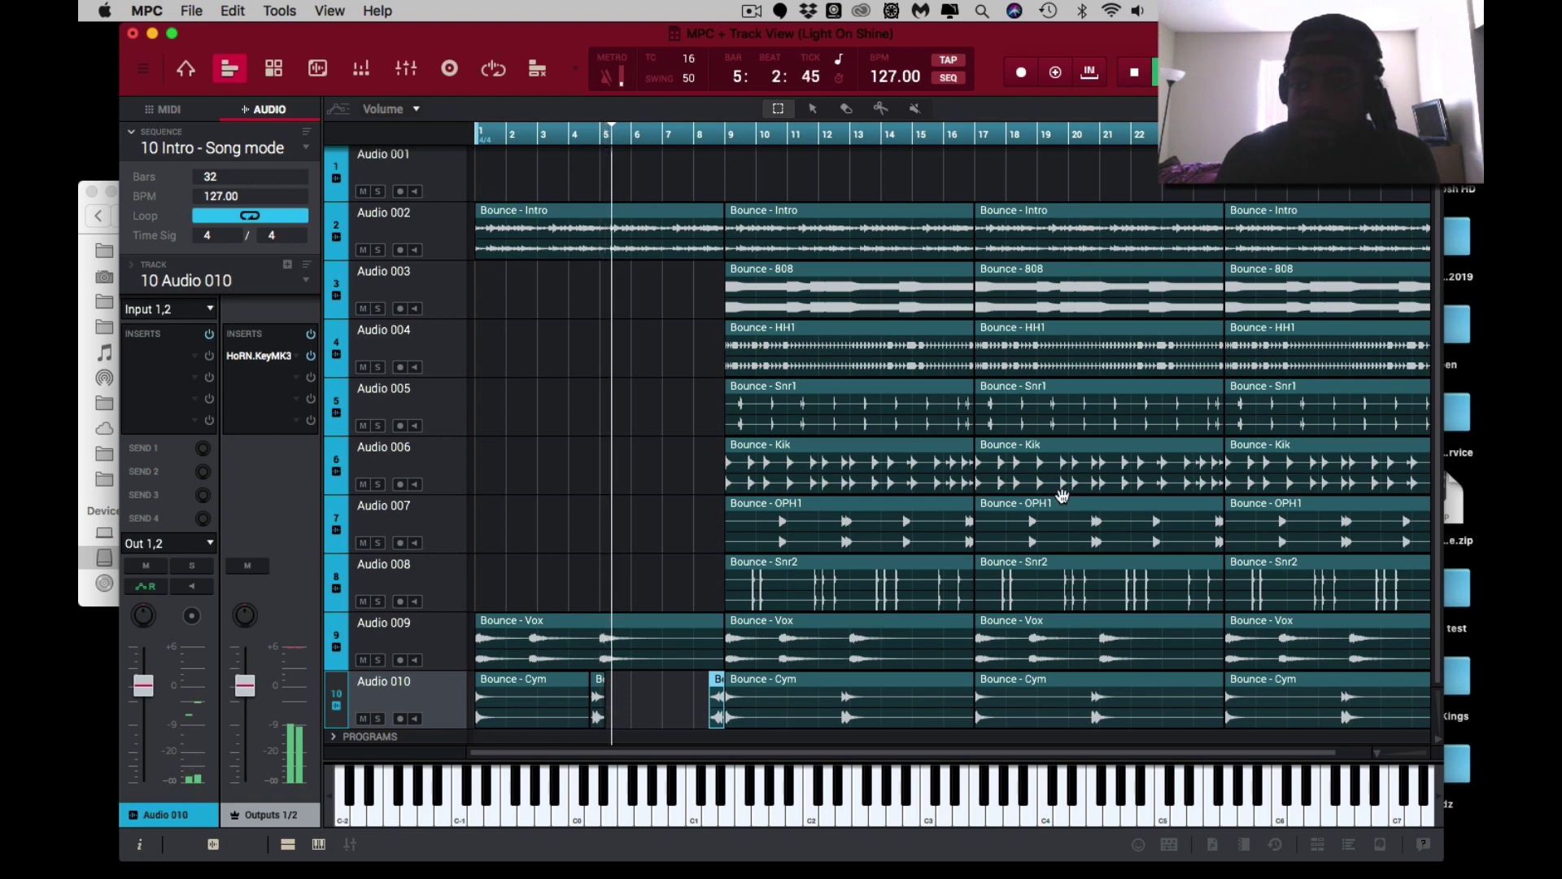
drag(1376, 754, 1357, 753)
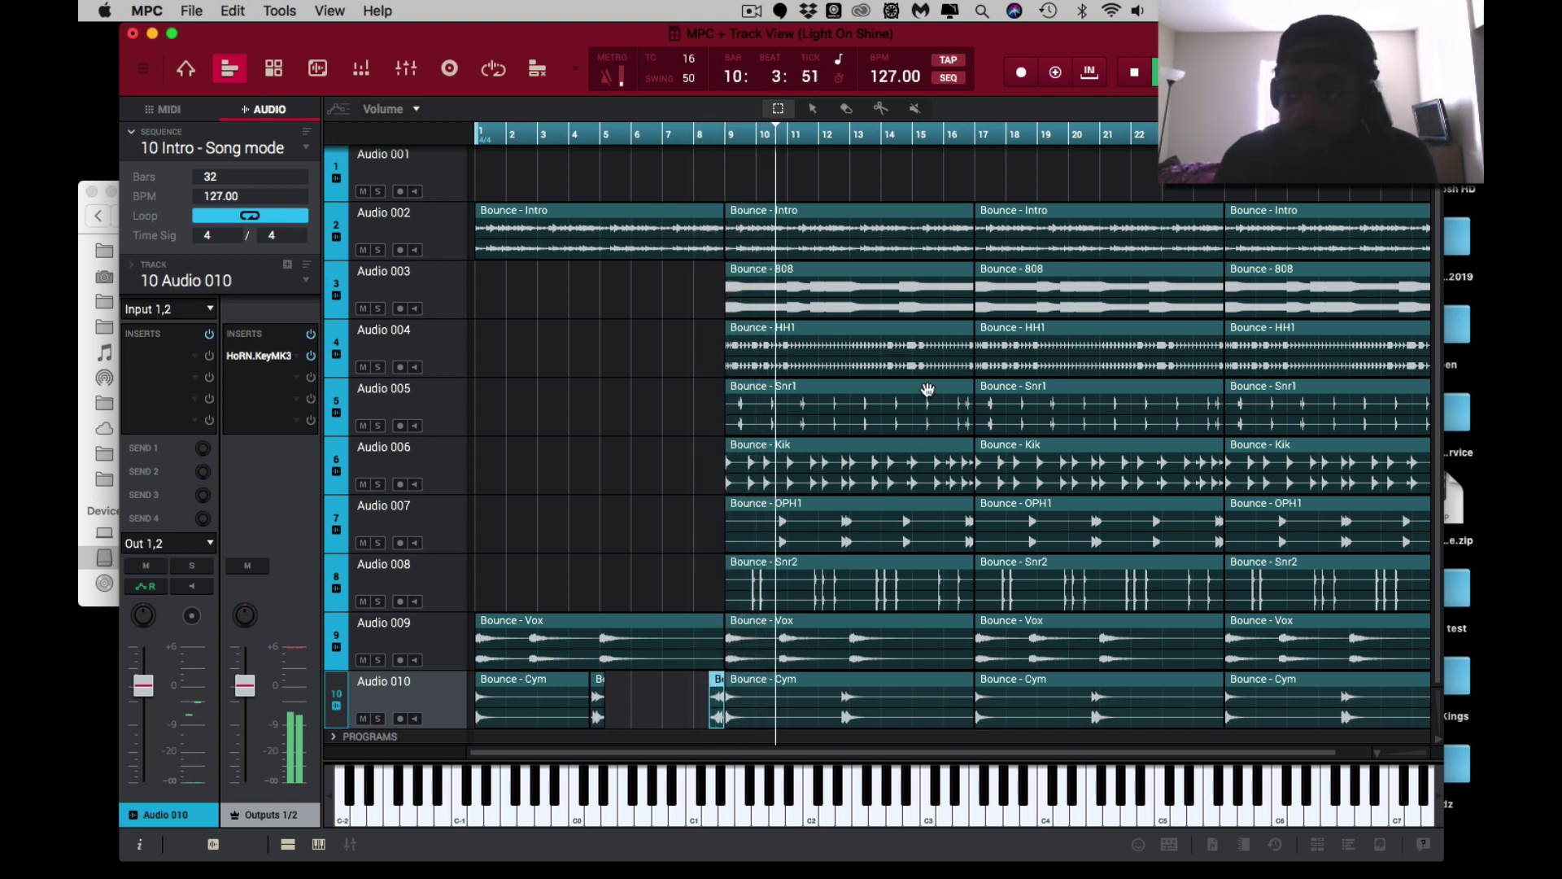
scroll(926, 395, up, 1)
scroll(926, 395, right, 1)
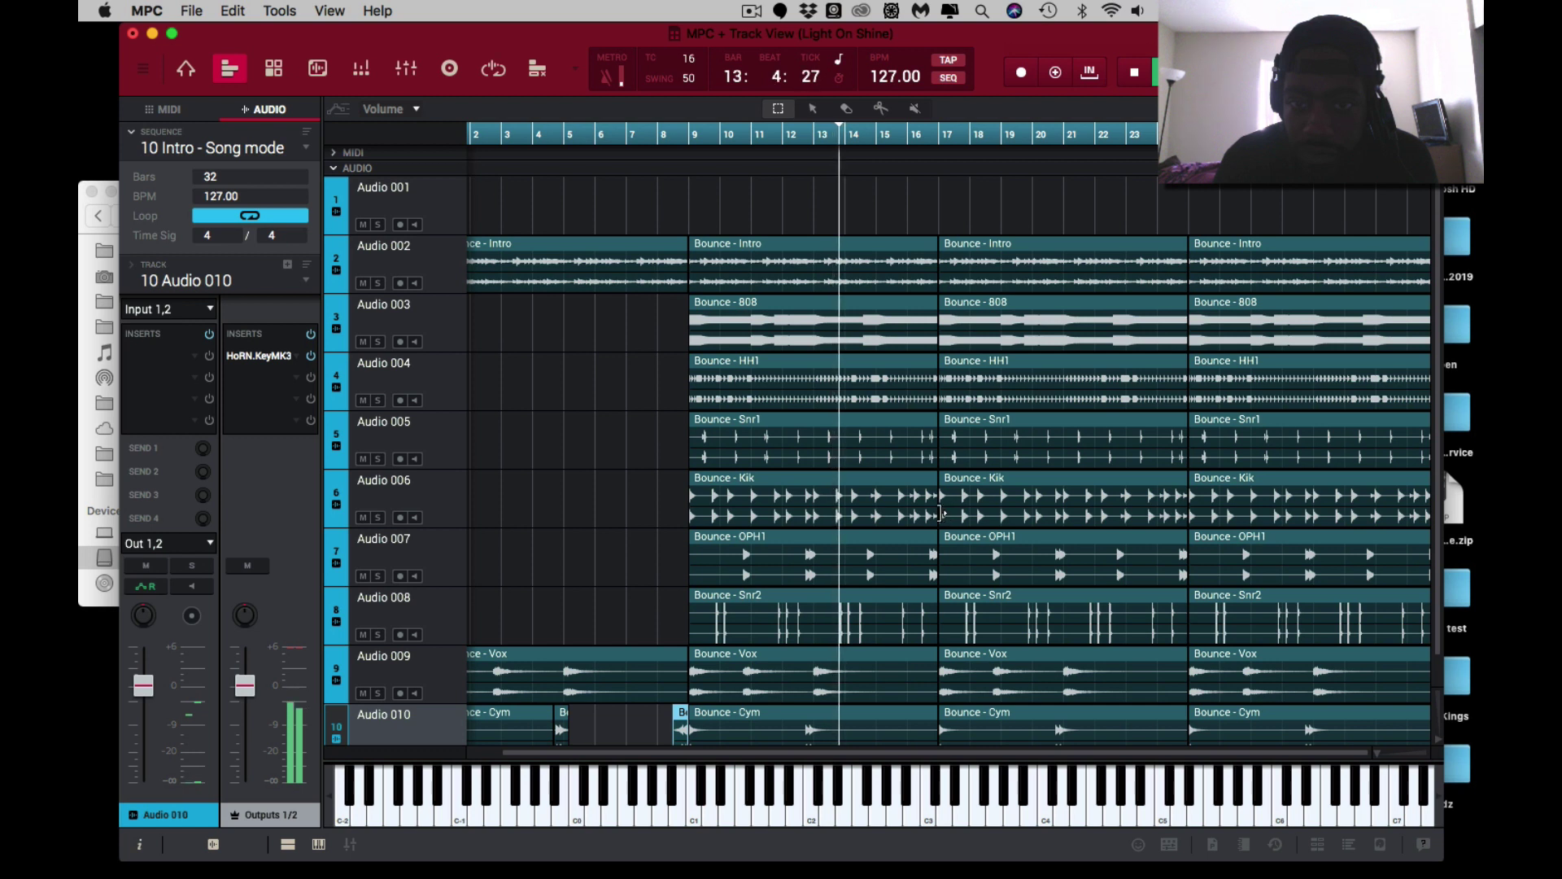
click(945, 513)
drag(946, 513, 1063, 529)
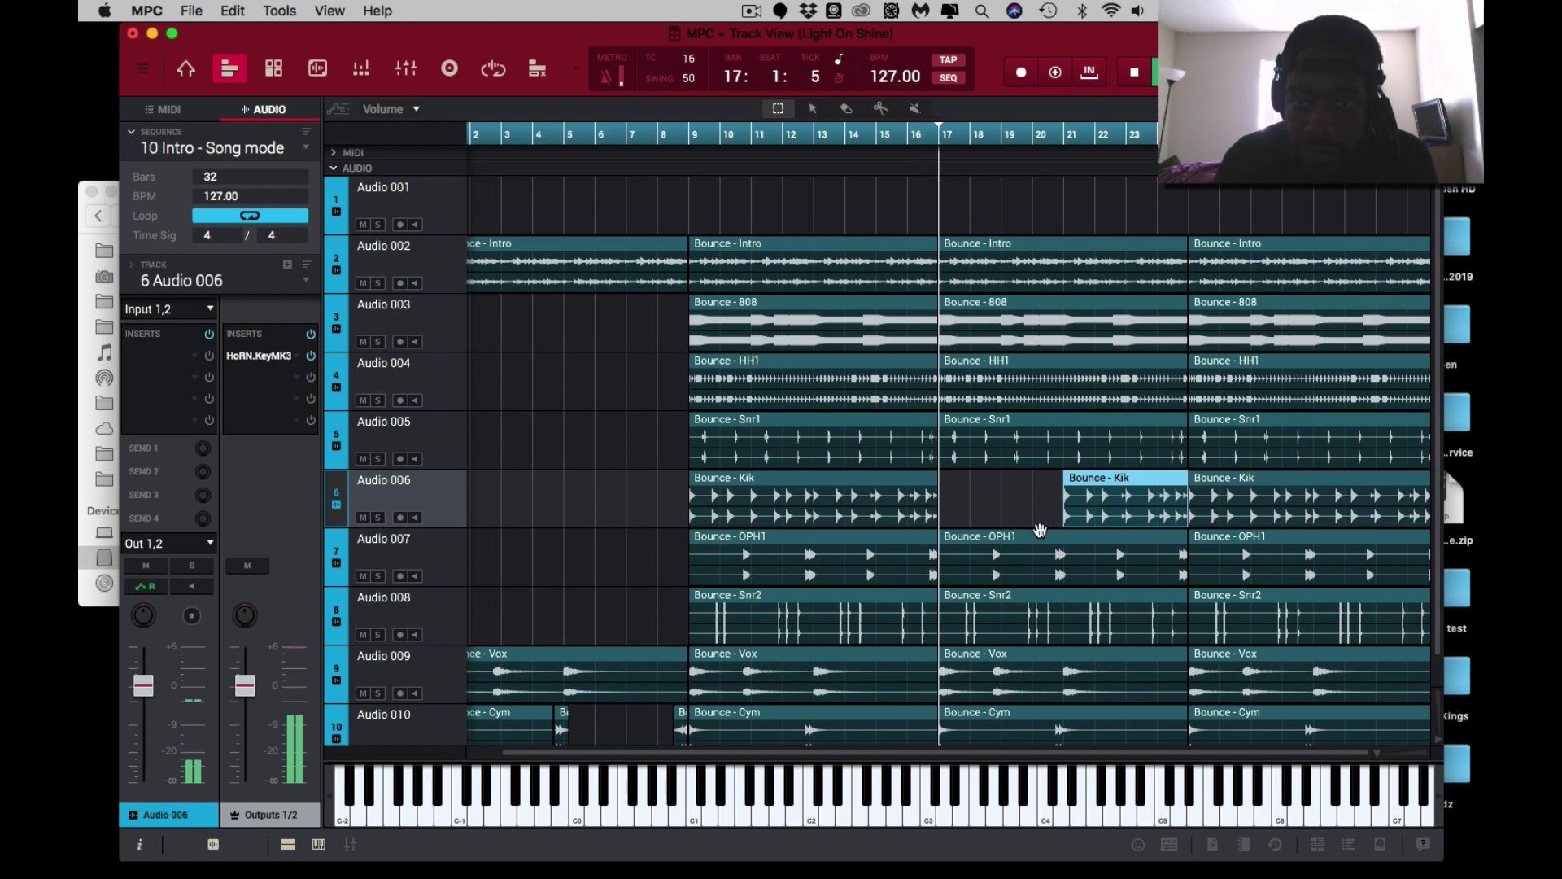
scroll(1018, 583, down, 1)
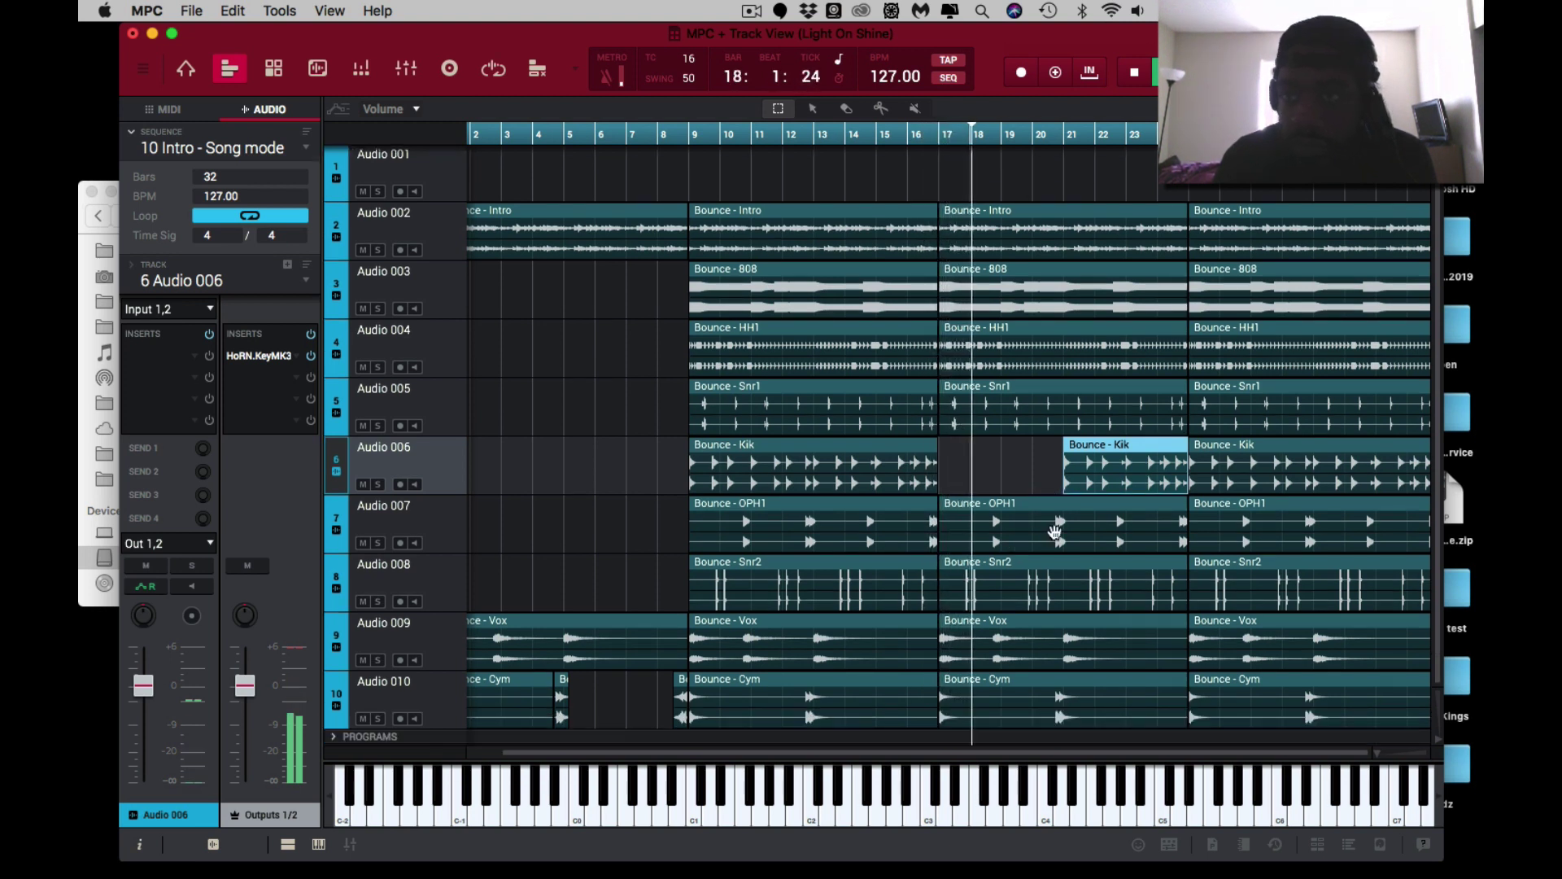
click(1274, 195)
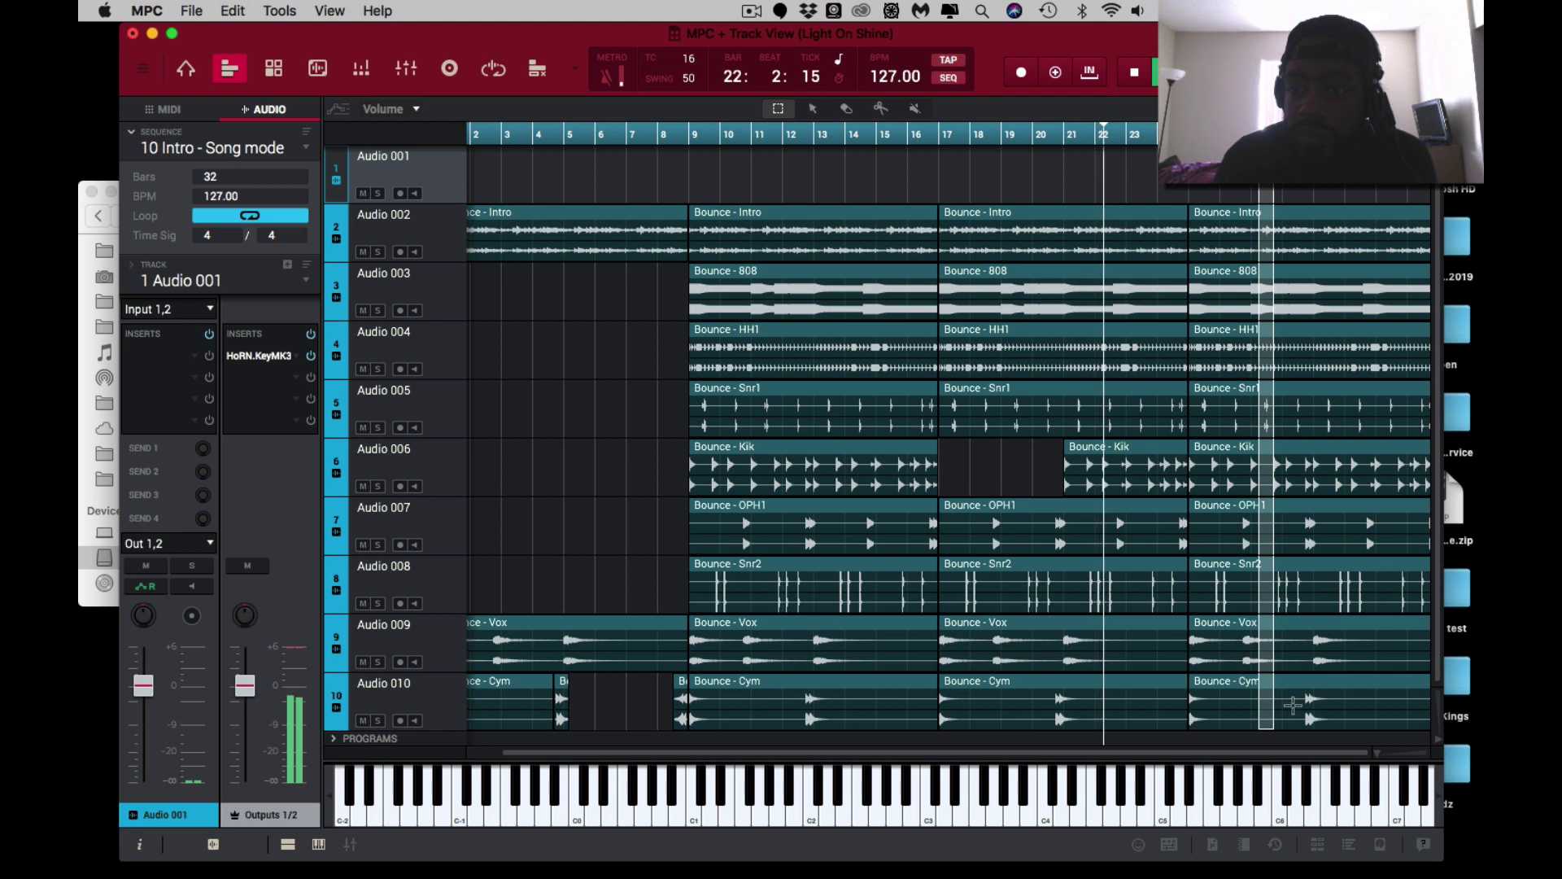
click(1293, 700)
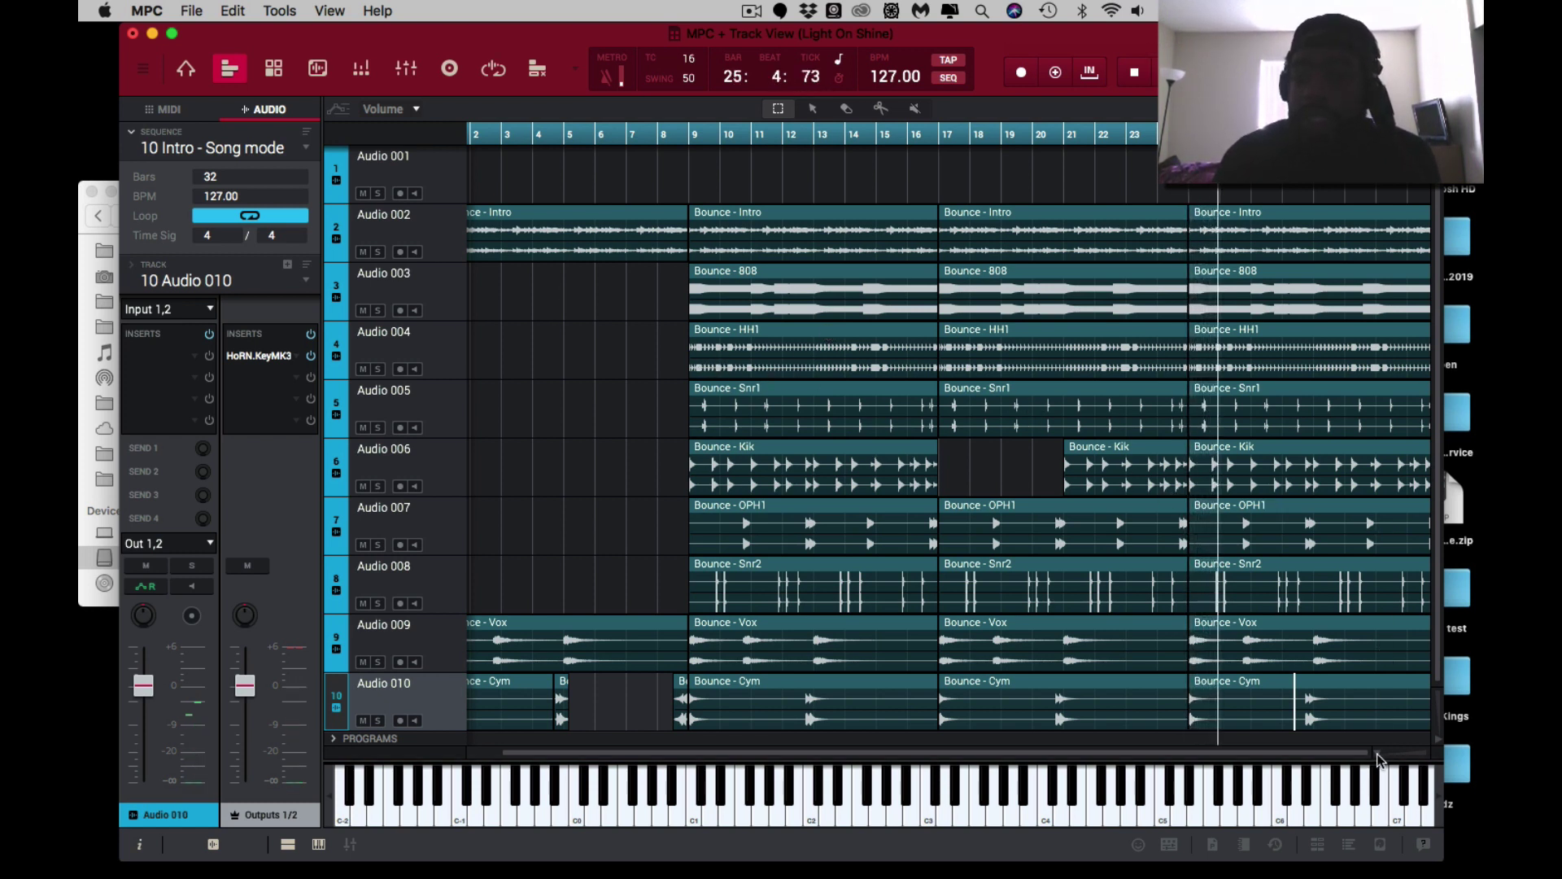
drag(1378, 754, 1266, 737)
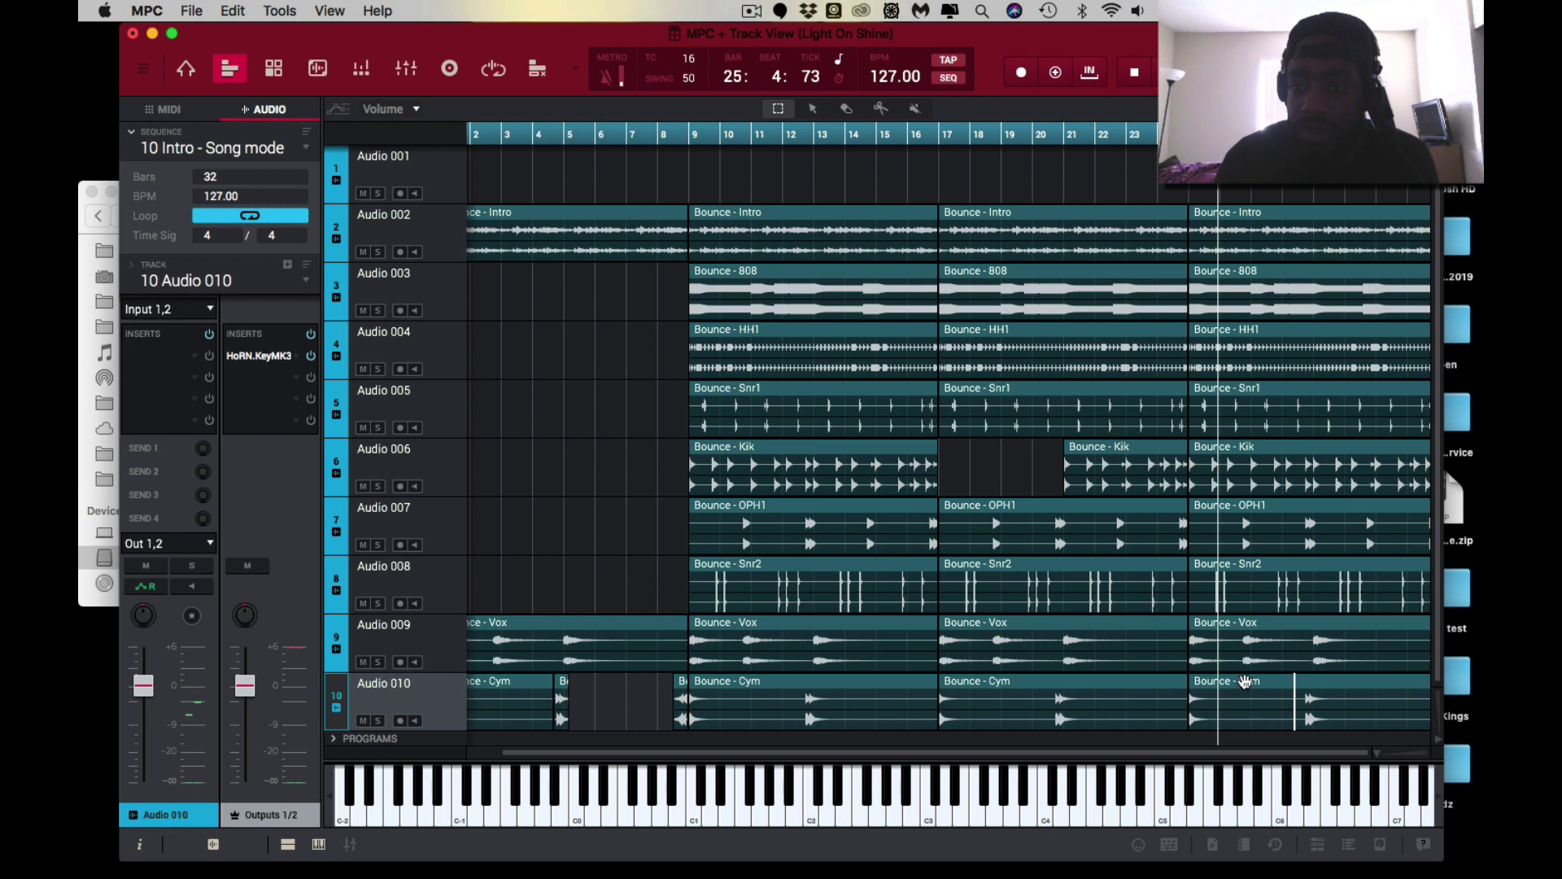
Select the bar-25 clips on Audio 002 through Audio 010 and duplicate them twice, to bars 33 and 41.
click(1244, 682)
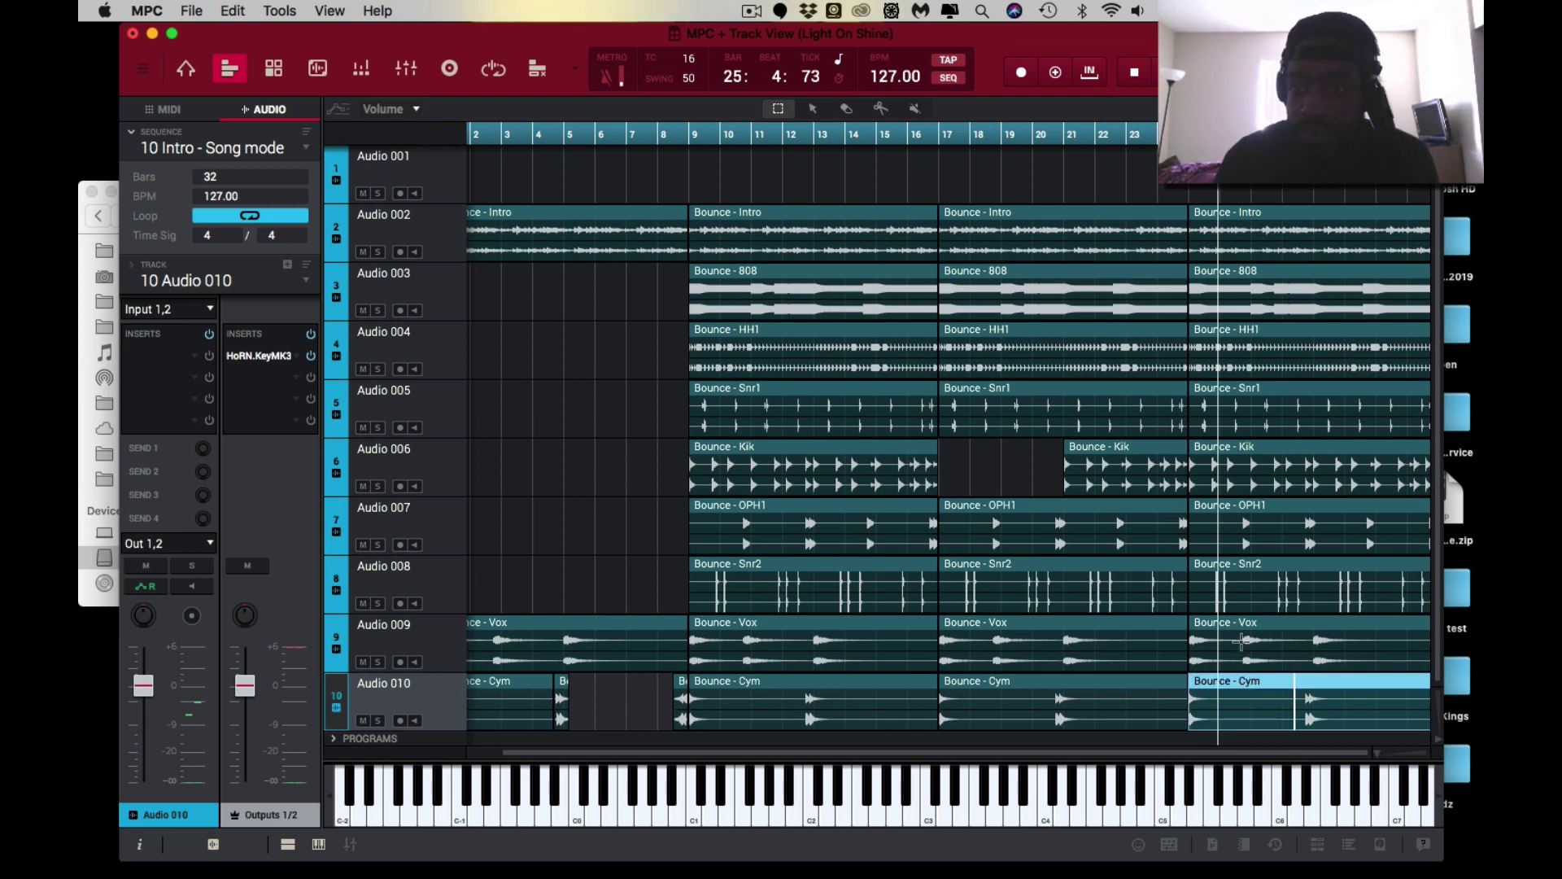
shift+click(1241, 626)
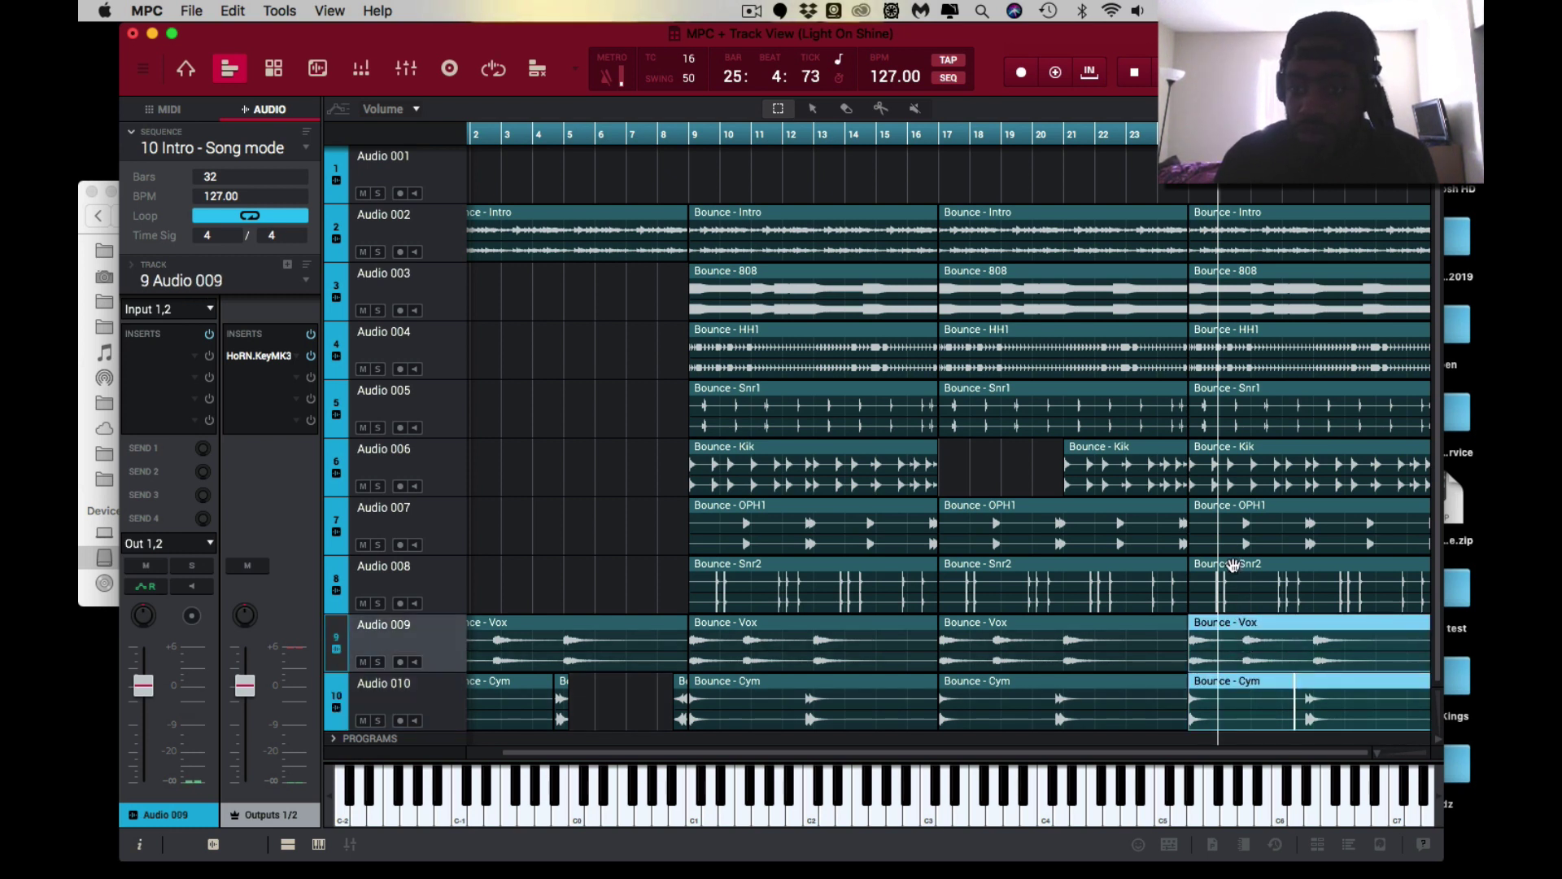
shift+click(1233, 565)
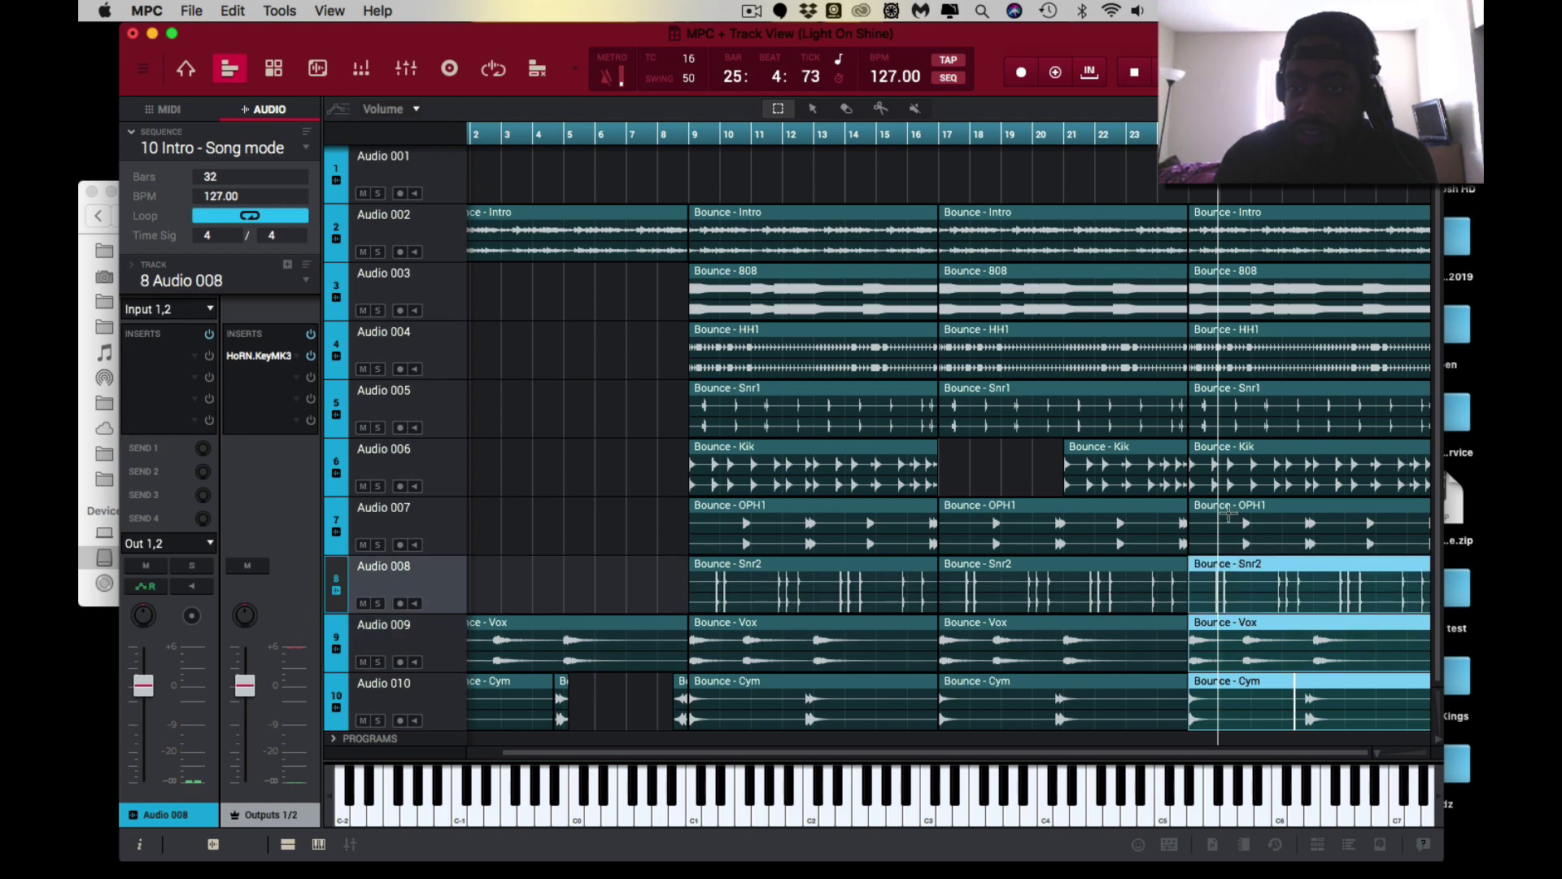
click(1229, 514)
click(1242, 677)
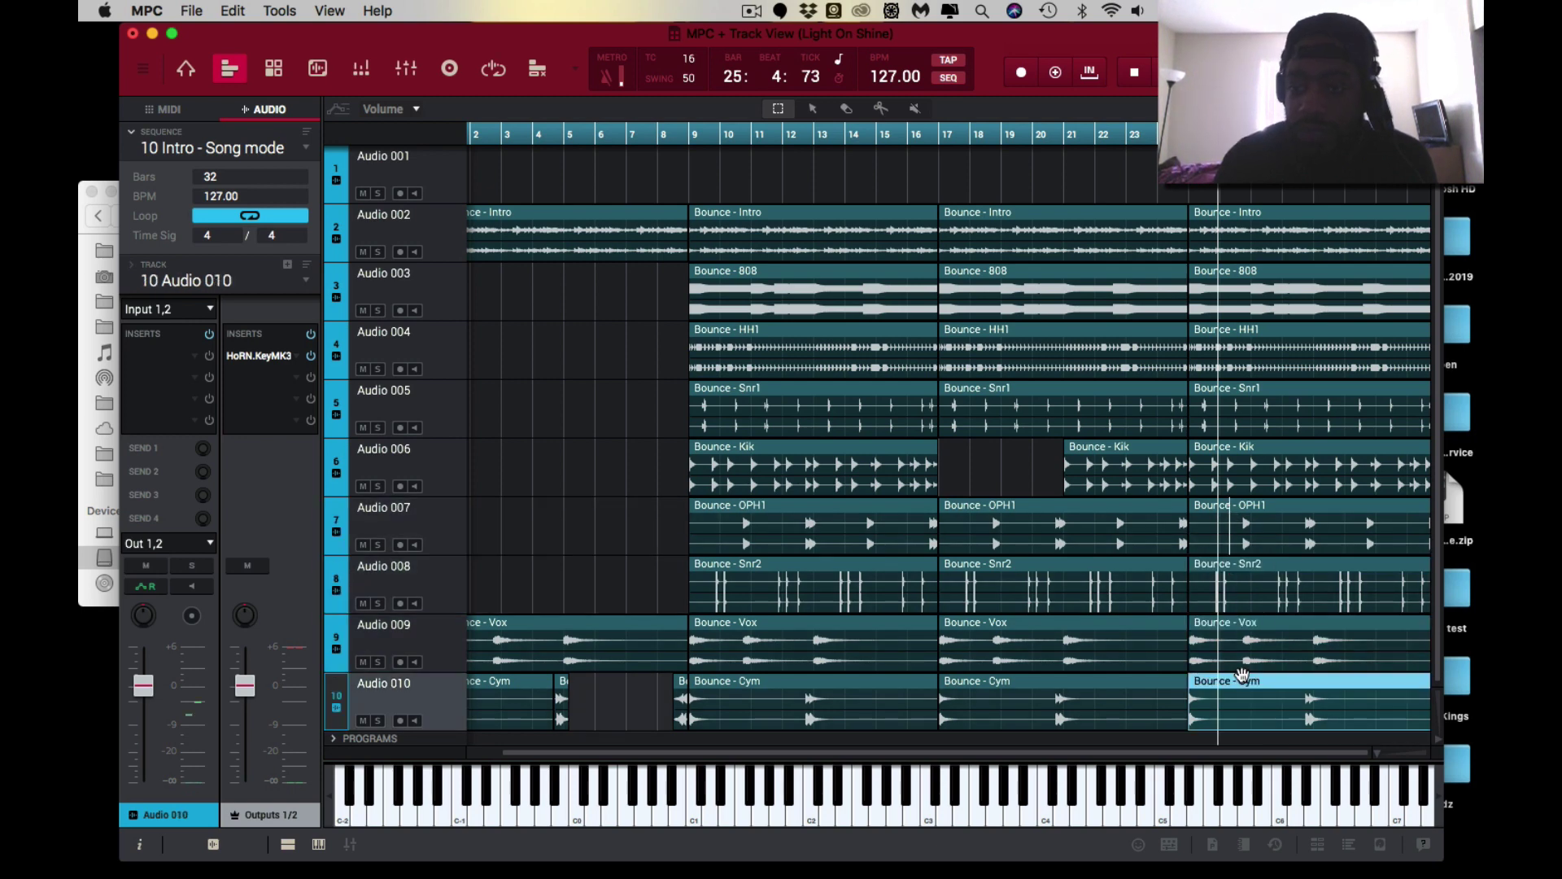
shift+click(1237, 626)
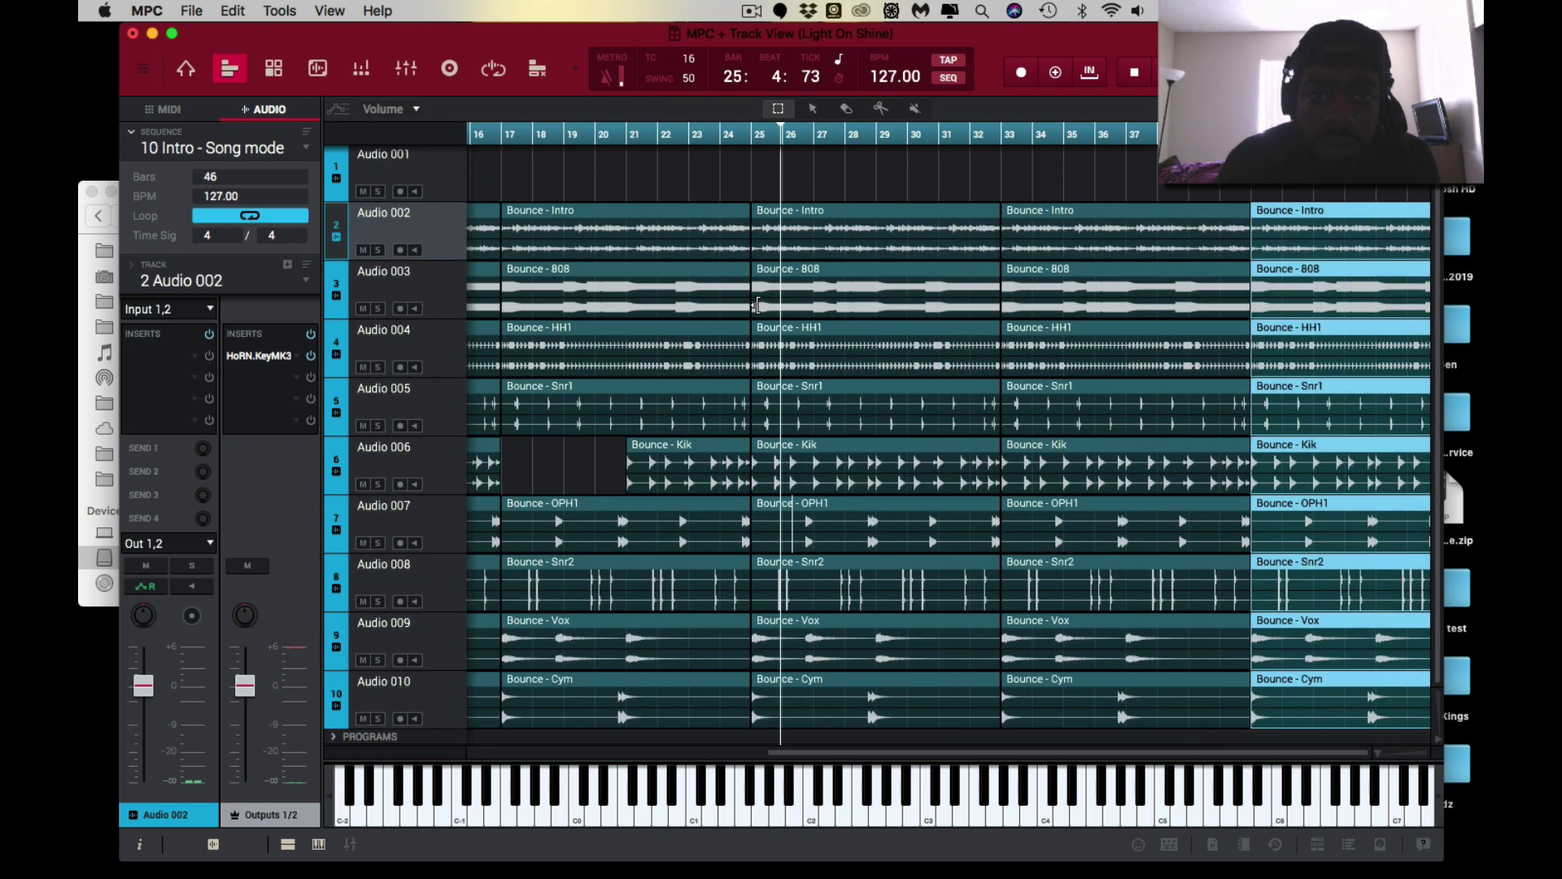
Trim the bar-25 808 and HH1 clips to start at bar 29, and split the Bounce - Intro clip at bar 29.
drag(757, 305, 878, 325)
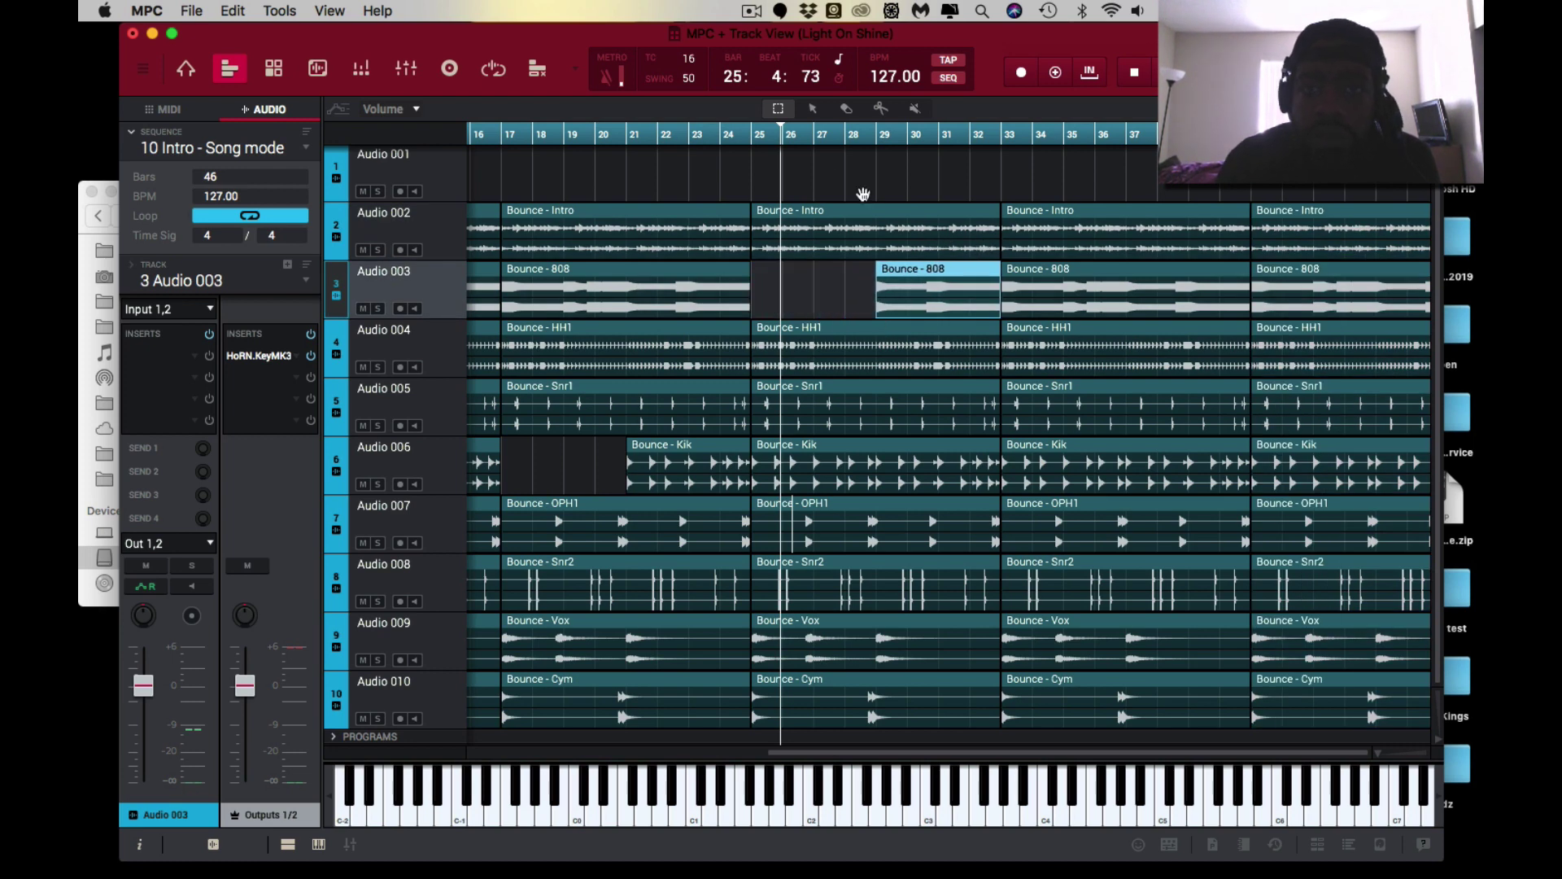
click(880, 108)
click(877, 252)
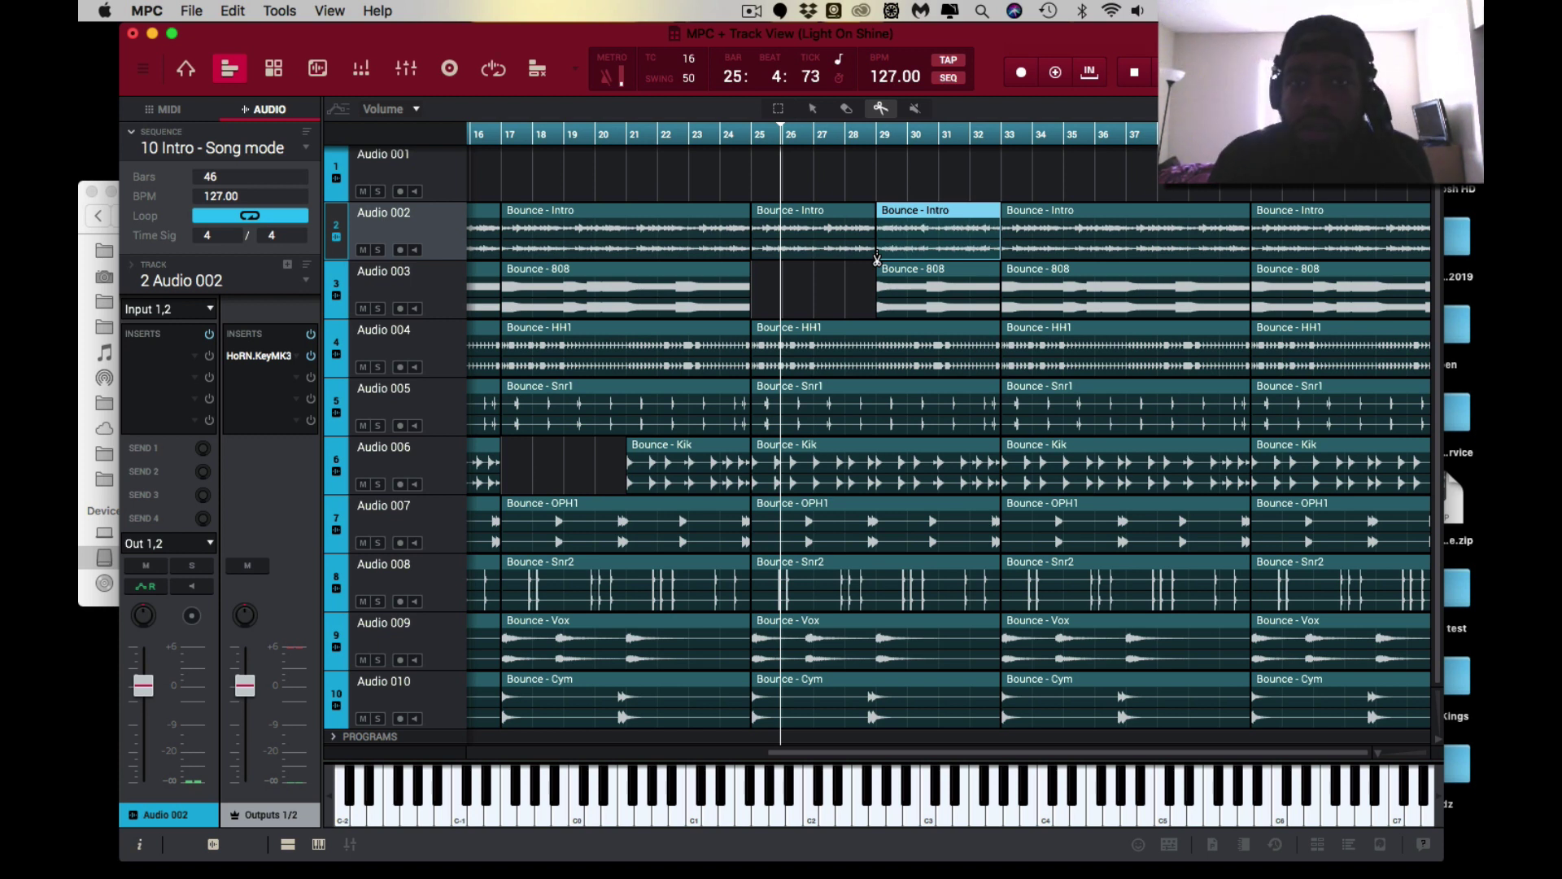
click(778, 110)
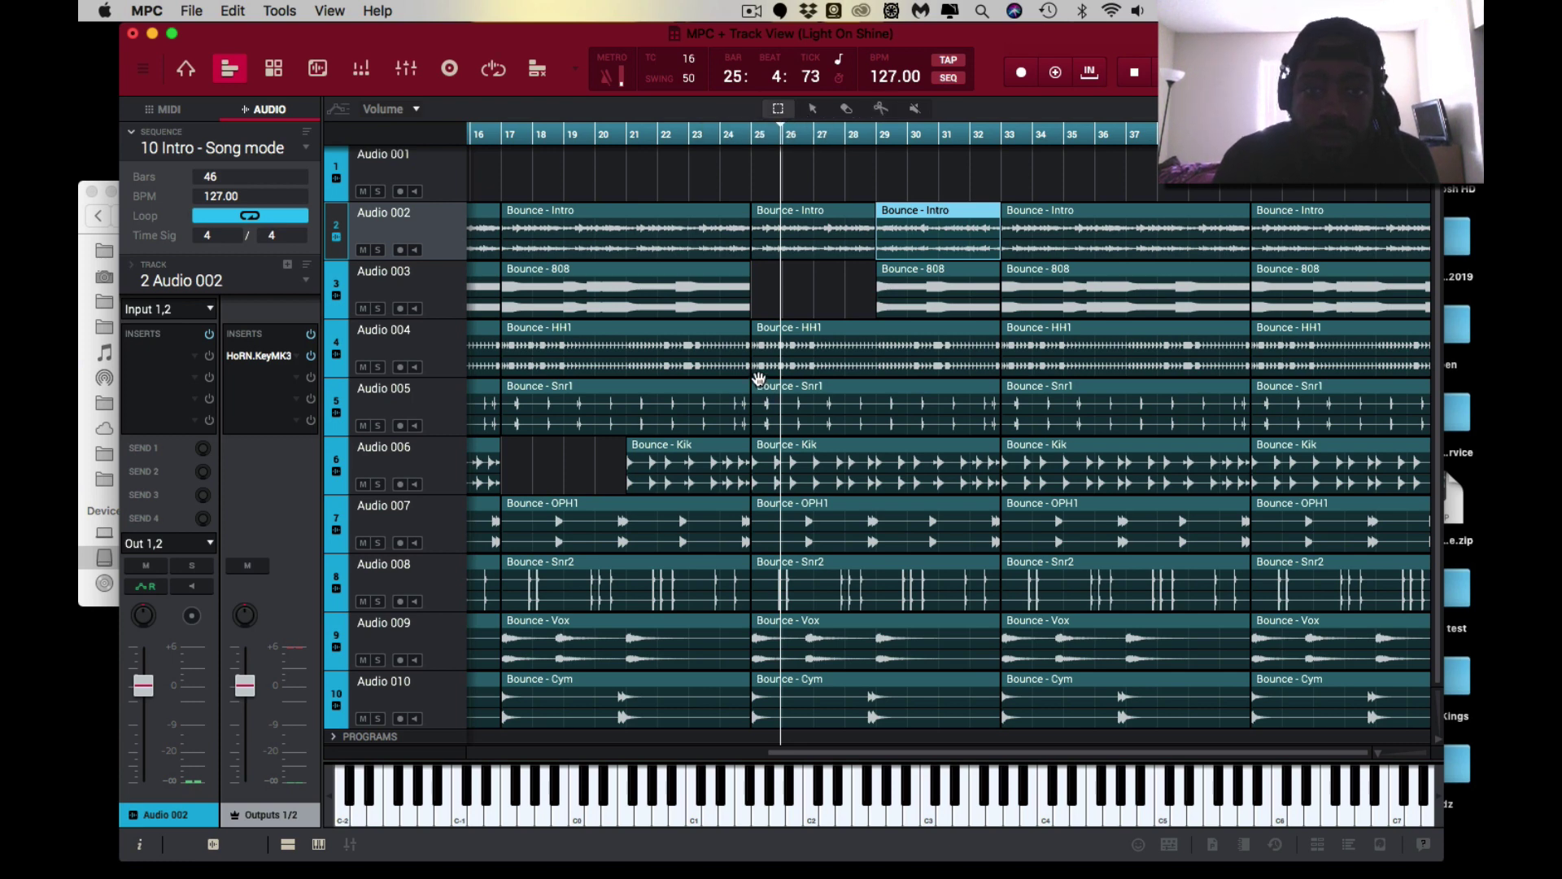
drag(758, 365, 880, 393)
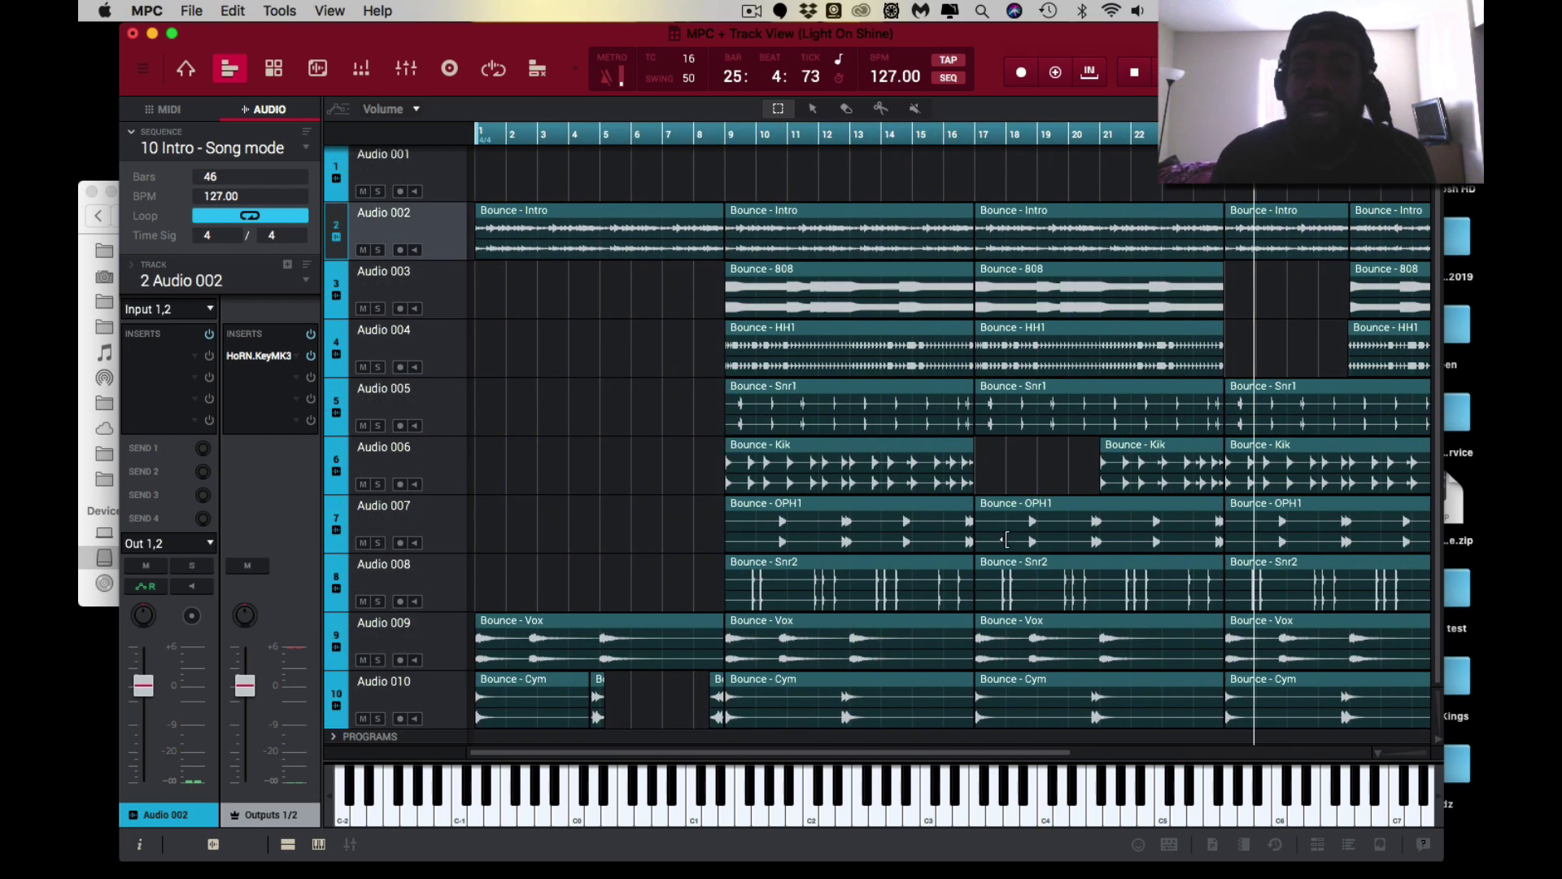
Play the arrangement from the start and review the clip layout along the timeline.
scroll(1002, 541, right, 10)
scroll(1003, 541, right, 1)
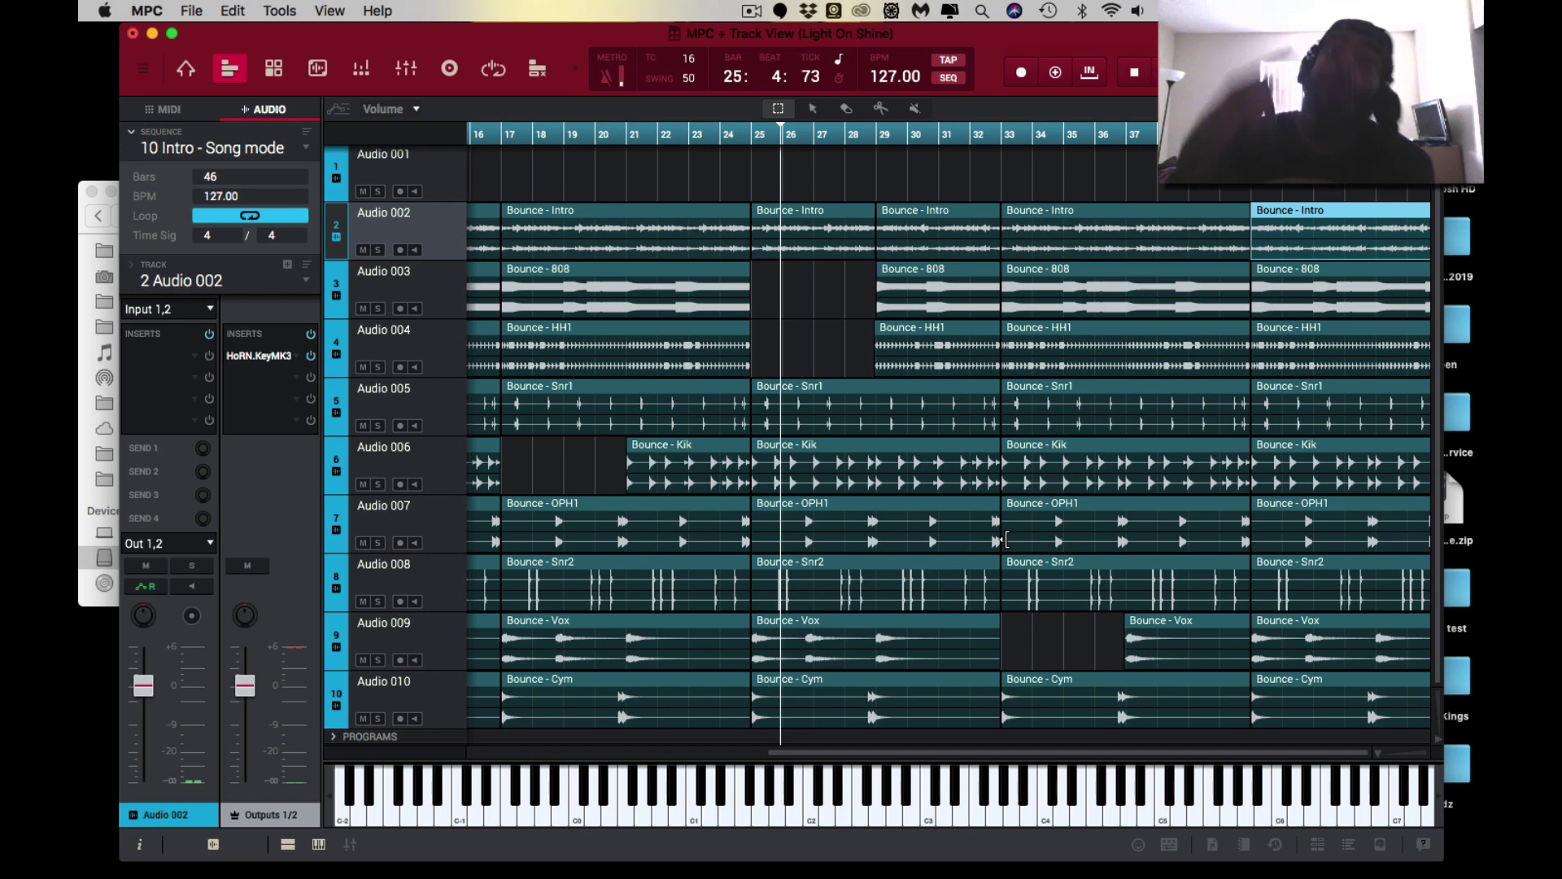
key(space)
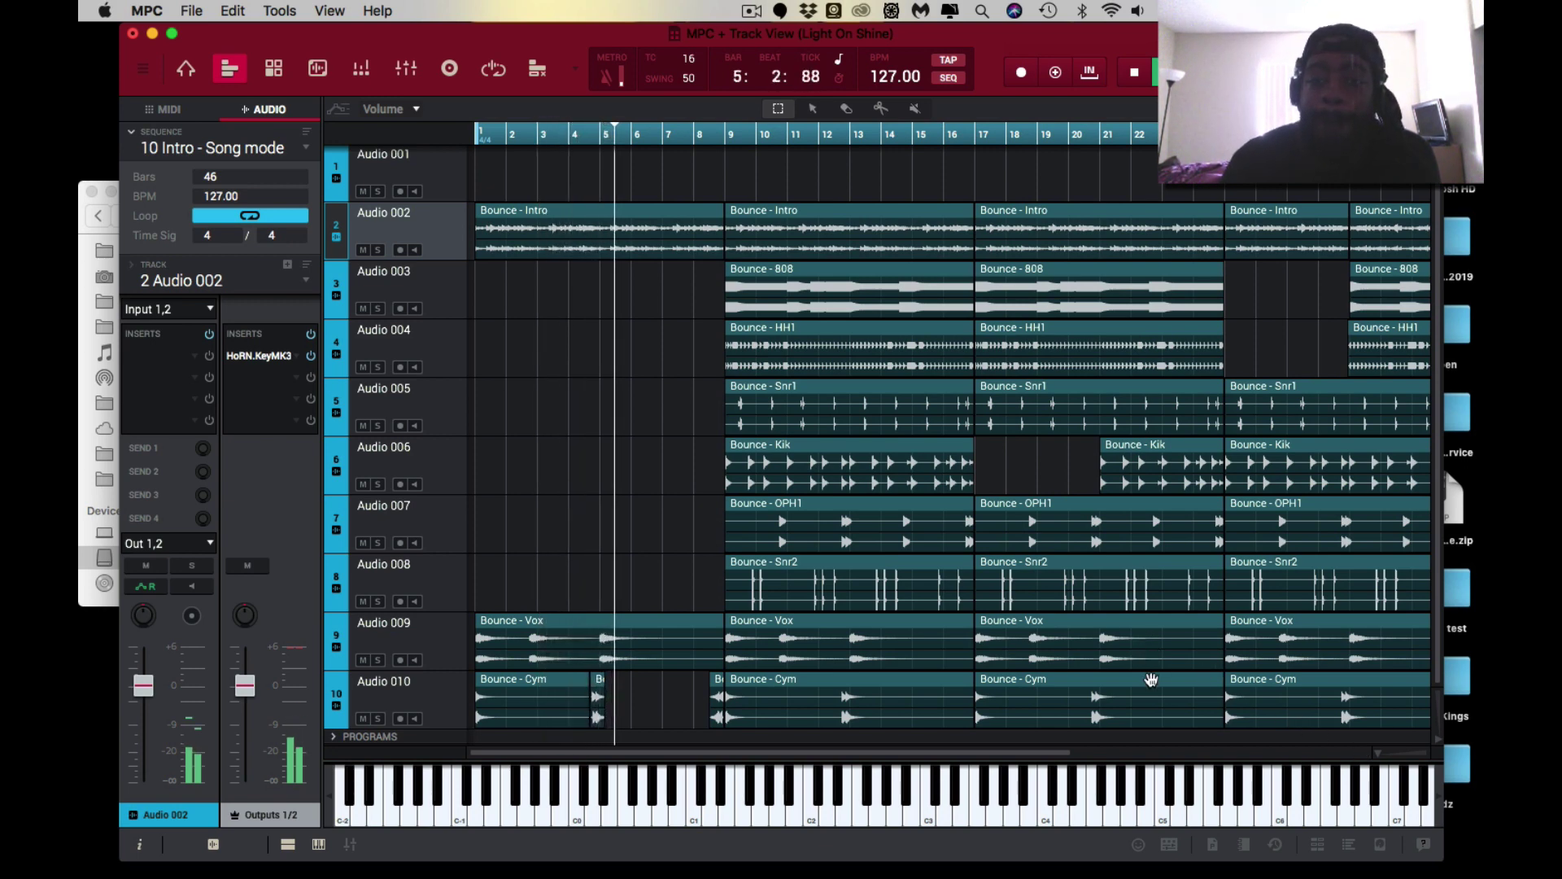
scroll(1151, 680, right, 10)
scroll(1151, 679, left, 8)
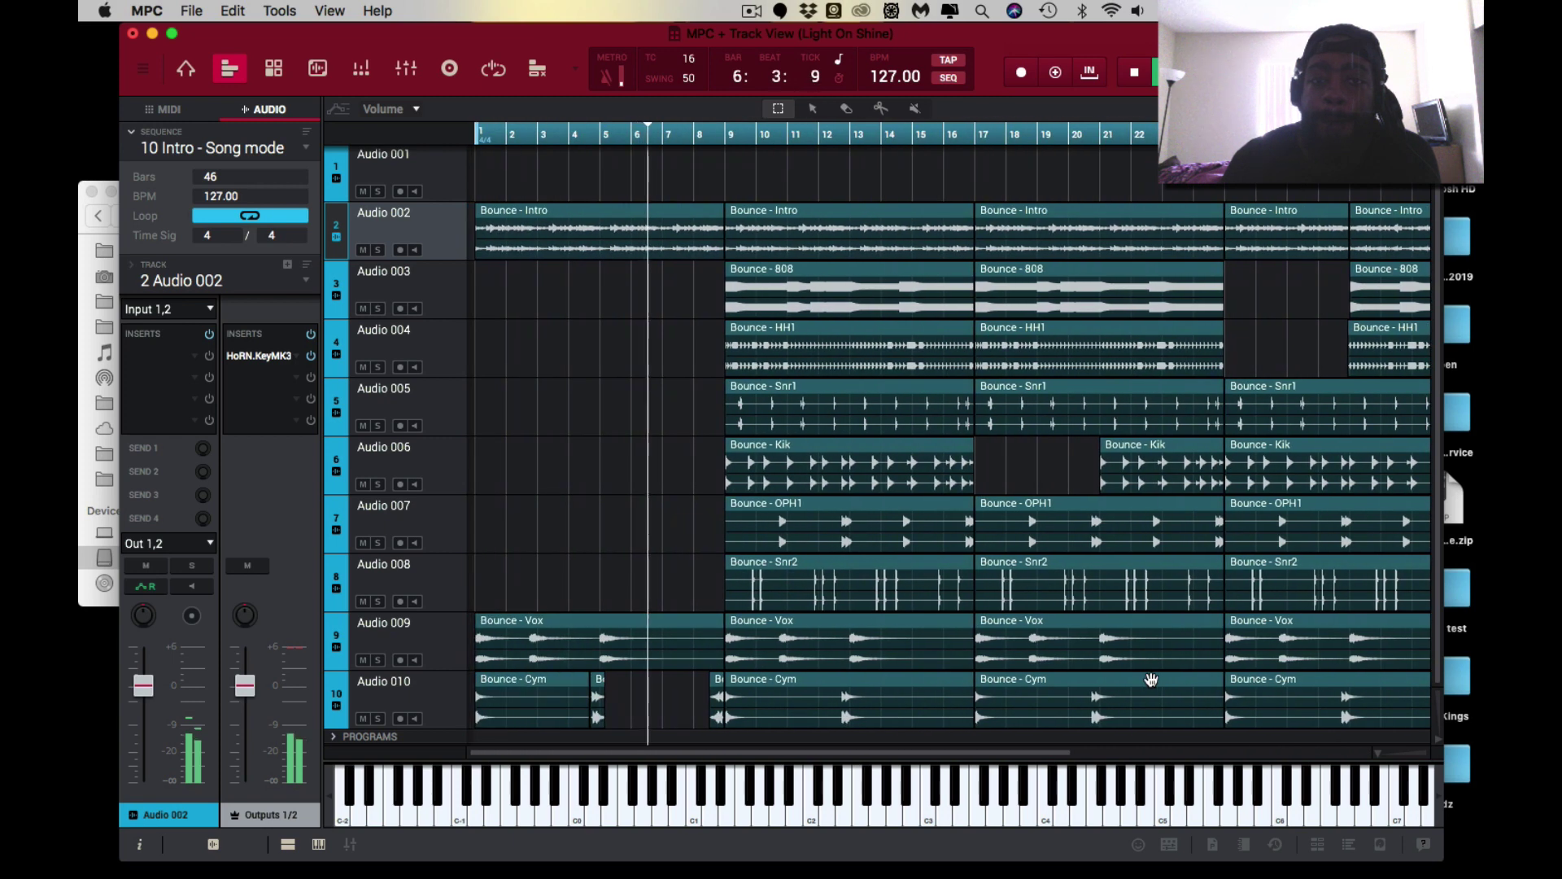
scroll(1151, 679, right, 3)
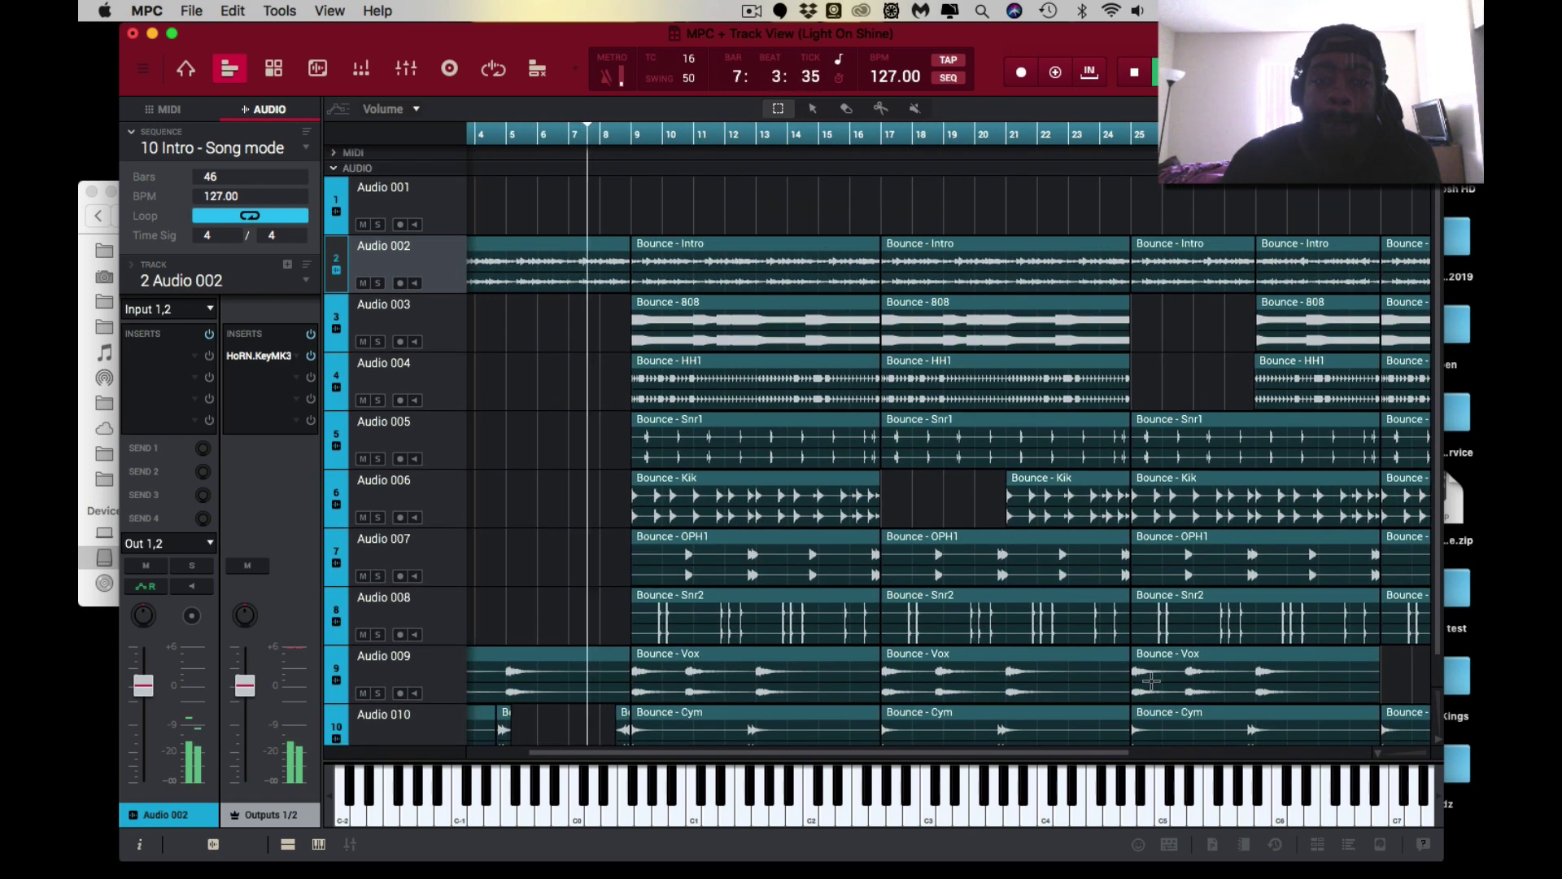
scroll(1152, 679, left, 6)
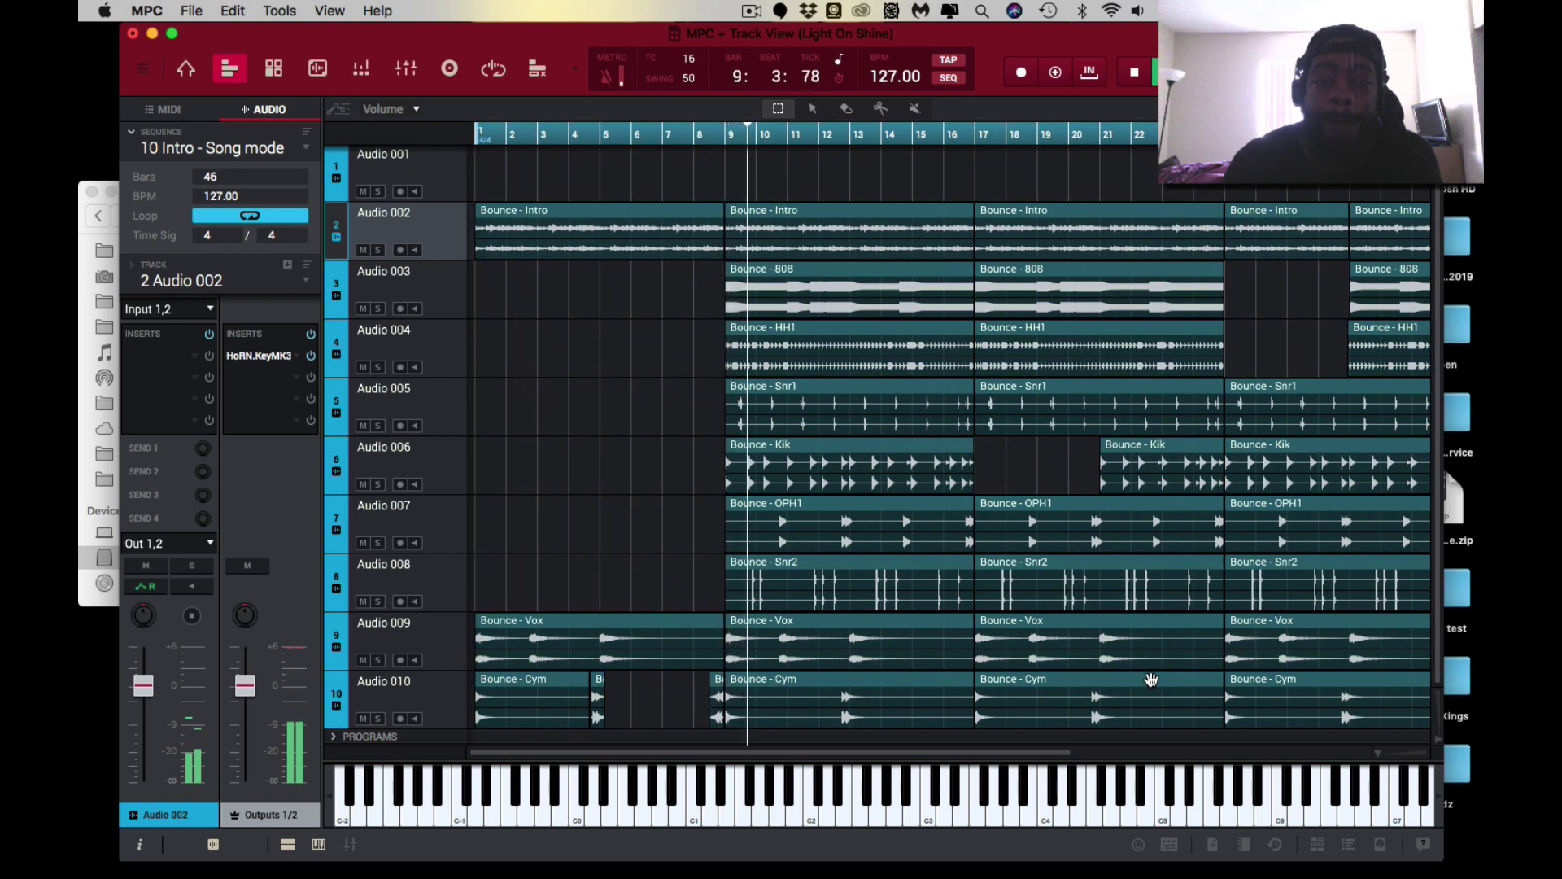
scroll(1151, 679, right, 4)
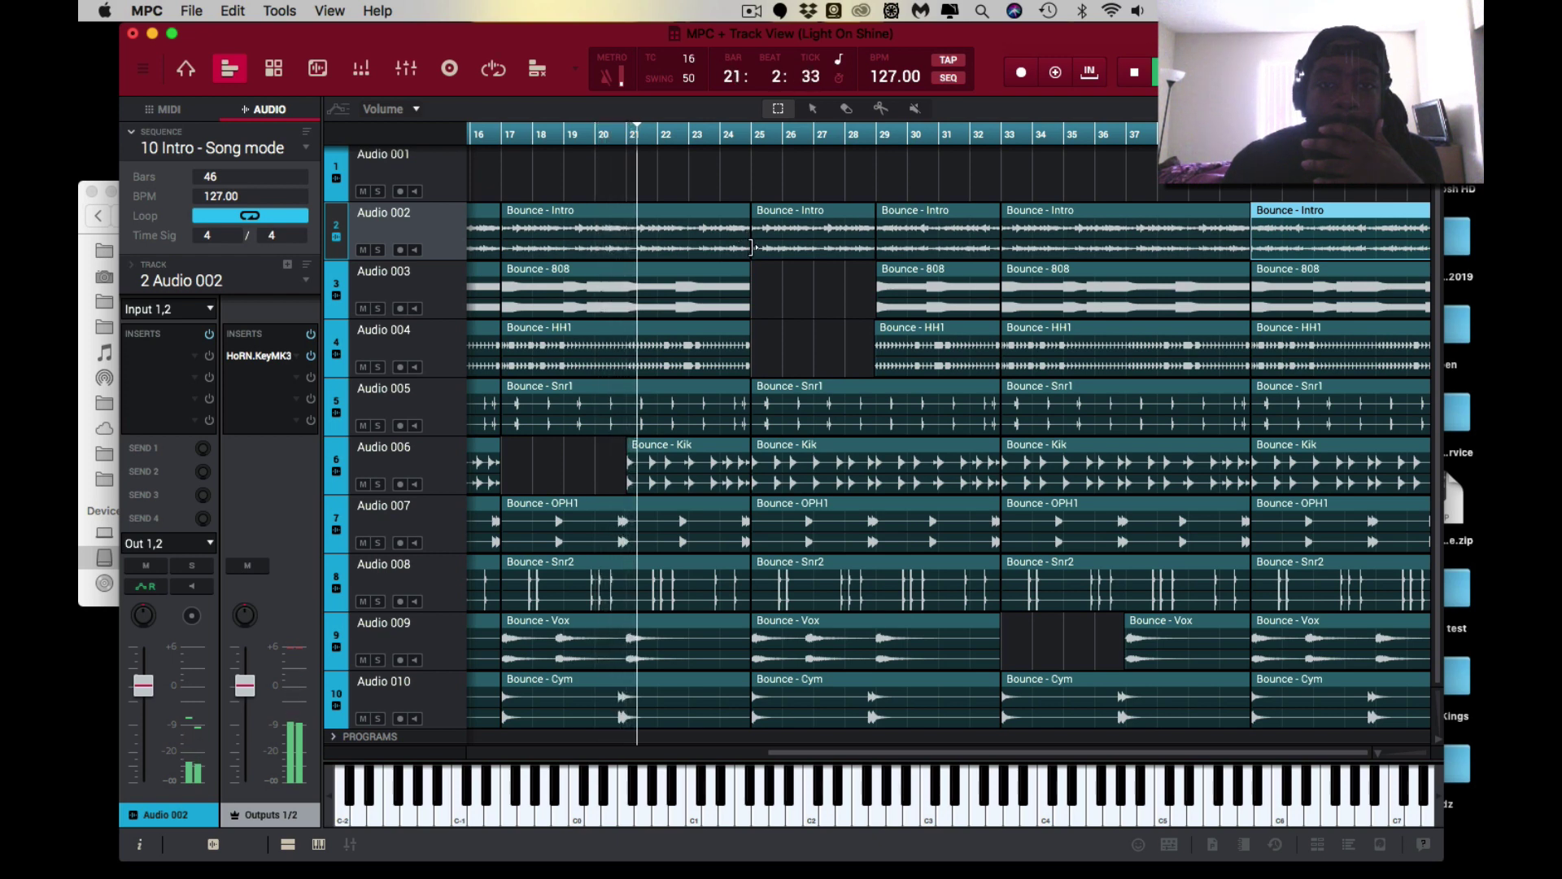
Trim the bar-17 Intro clip to end just before bar 25 and the bar-33 Intro and 808 clips to end at about bar 40.
drag(750, 246, 740, 247)
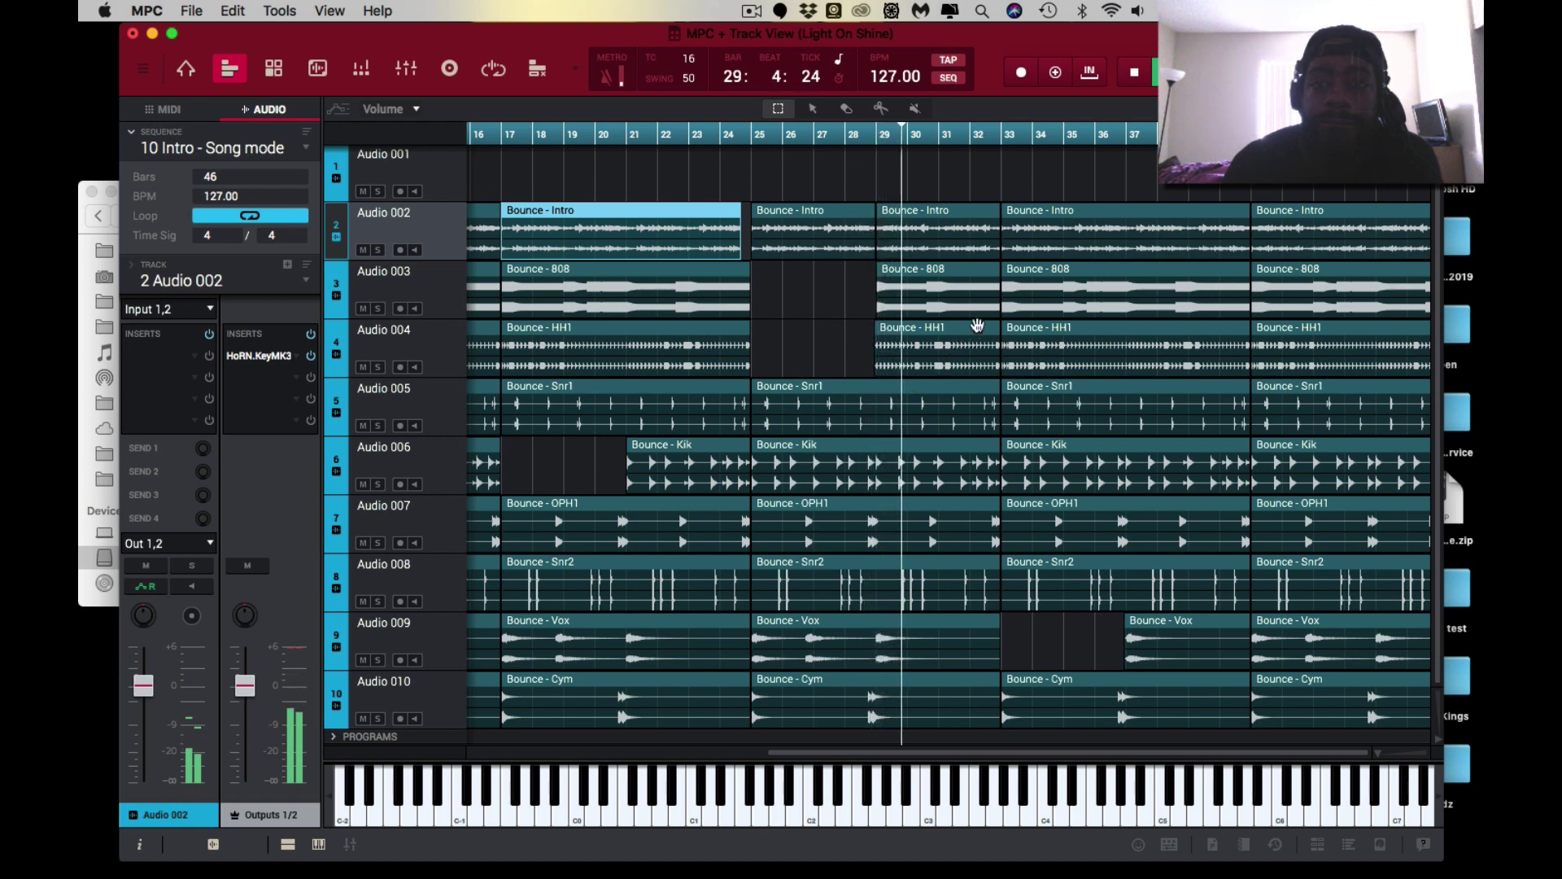
click(997, 287)
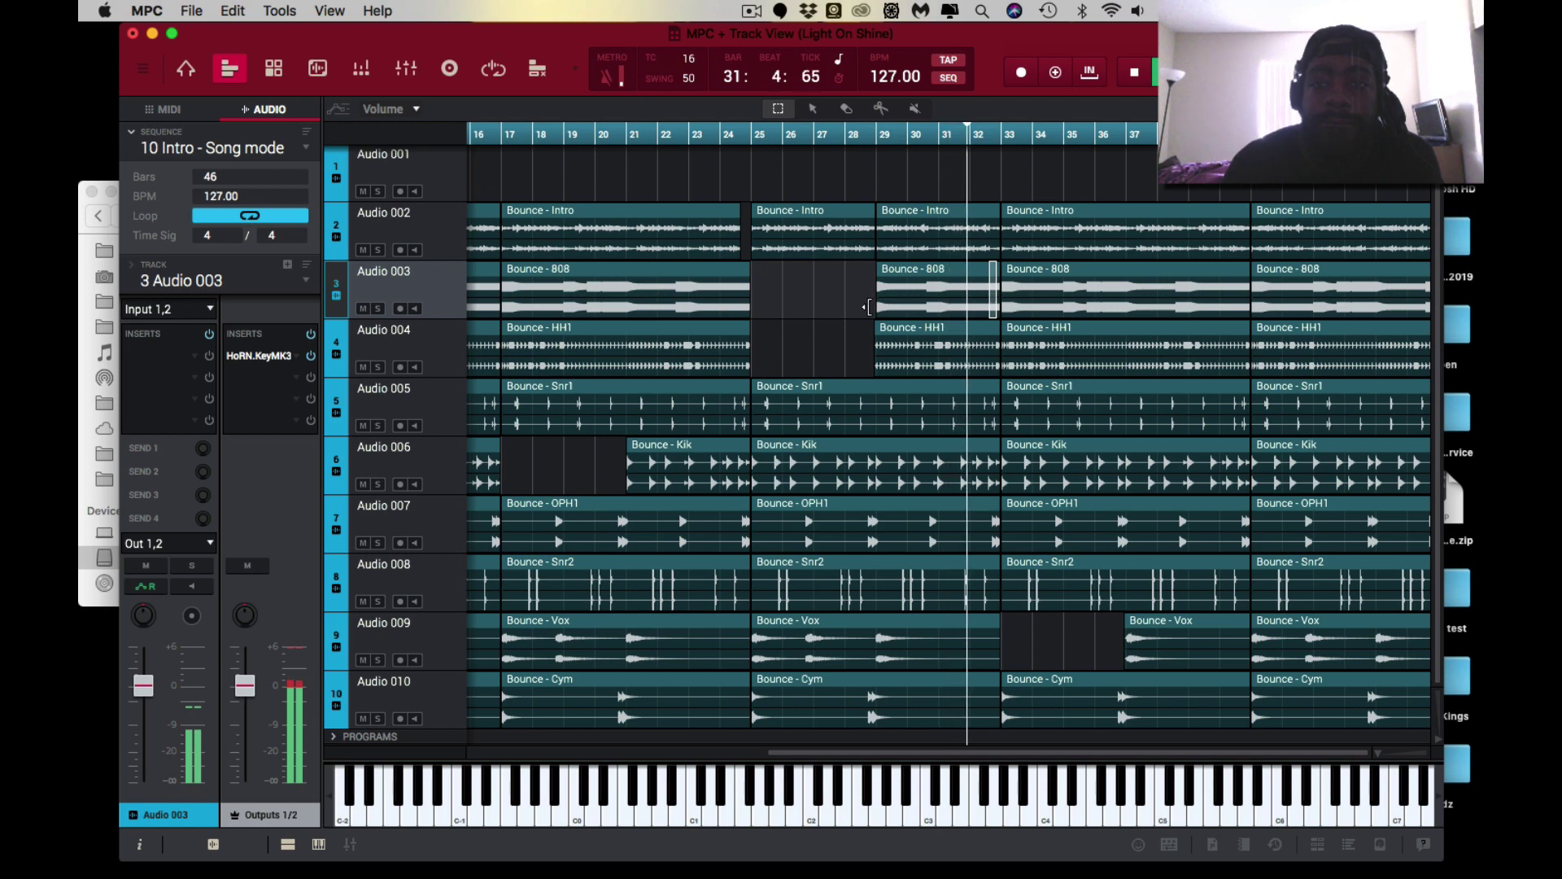
click(917, 295)
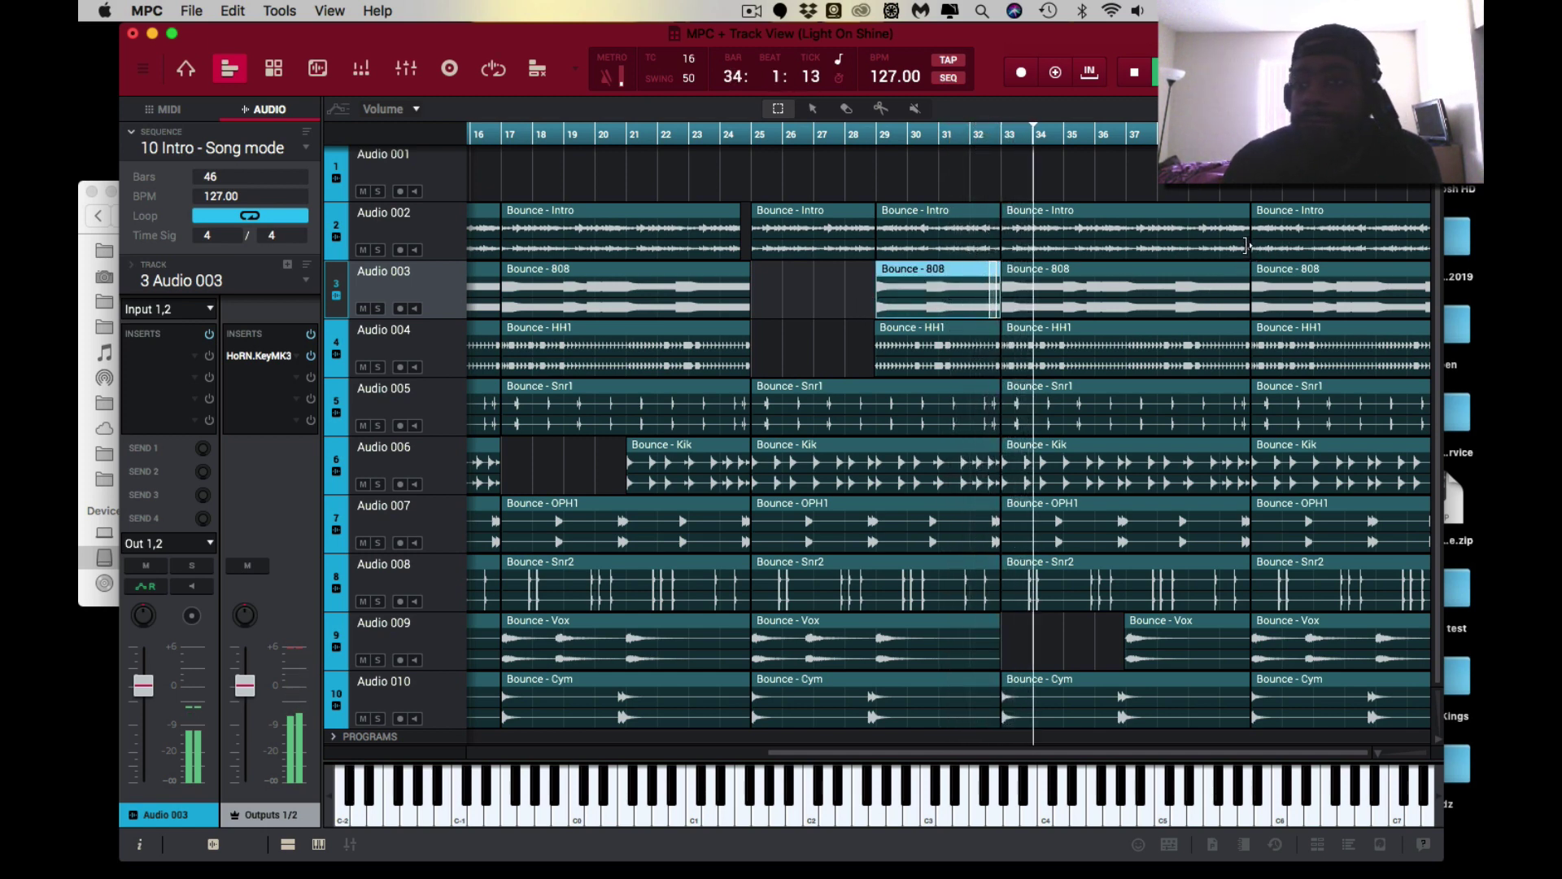
drag(1244, 247, 1216, 250)
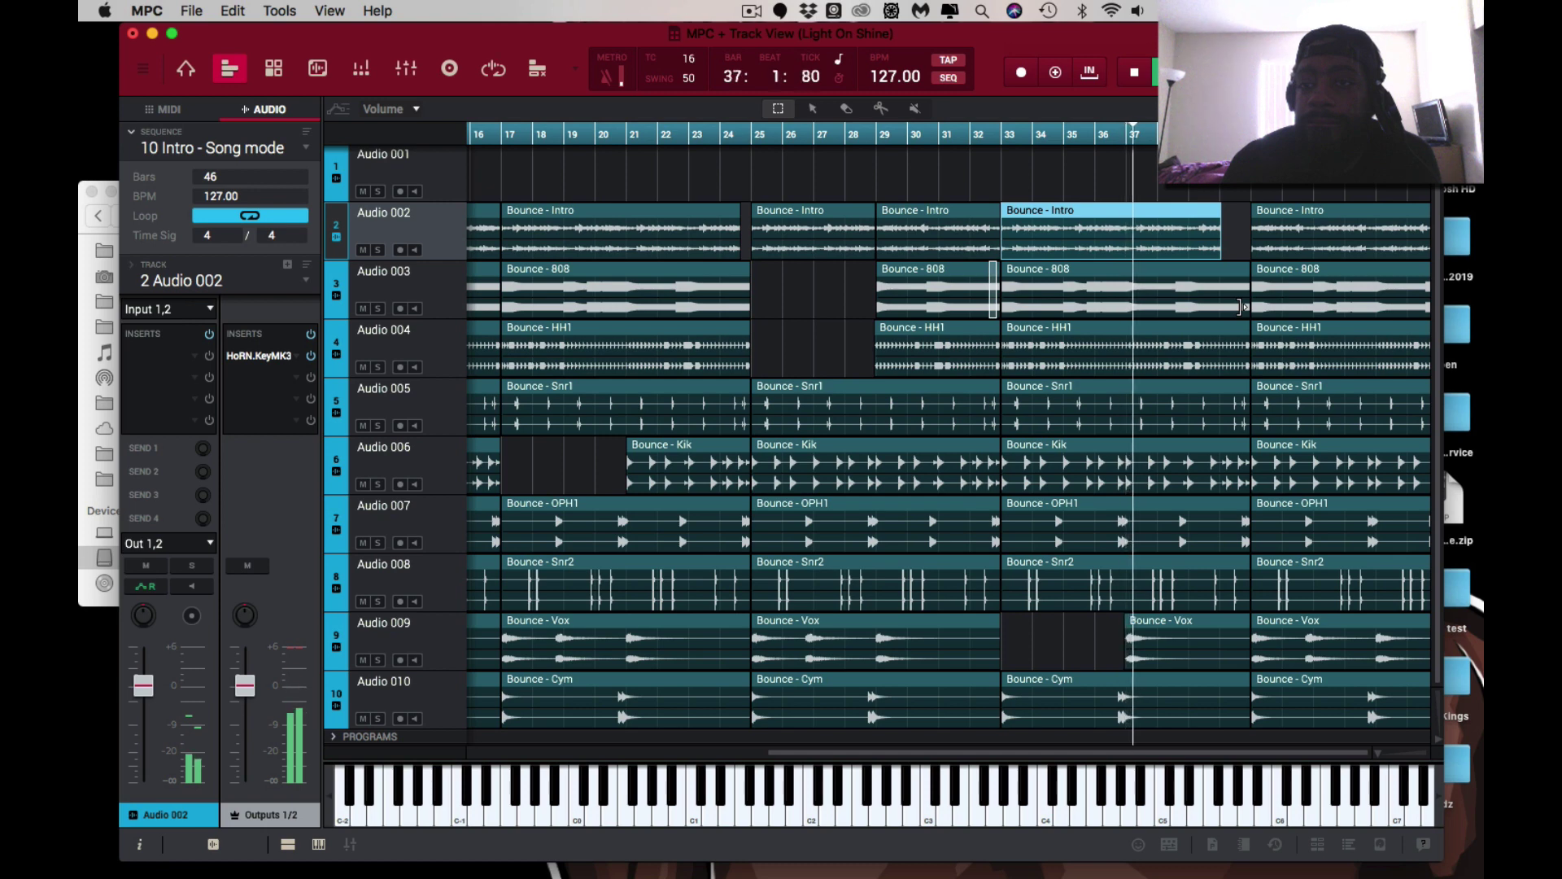
drag(1240, 307, 1205, 313)
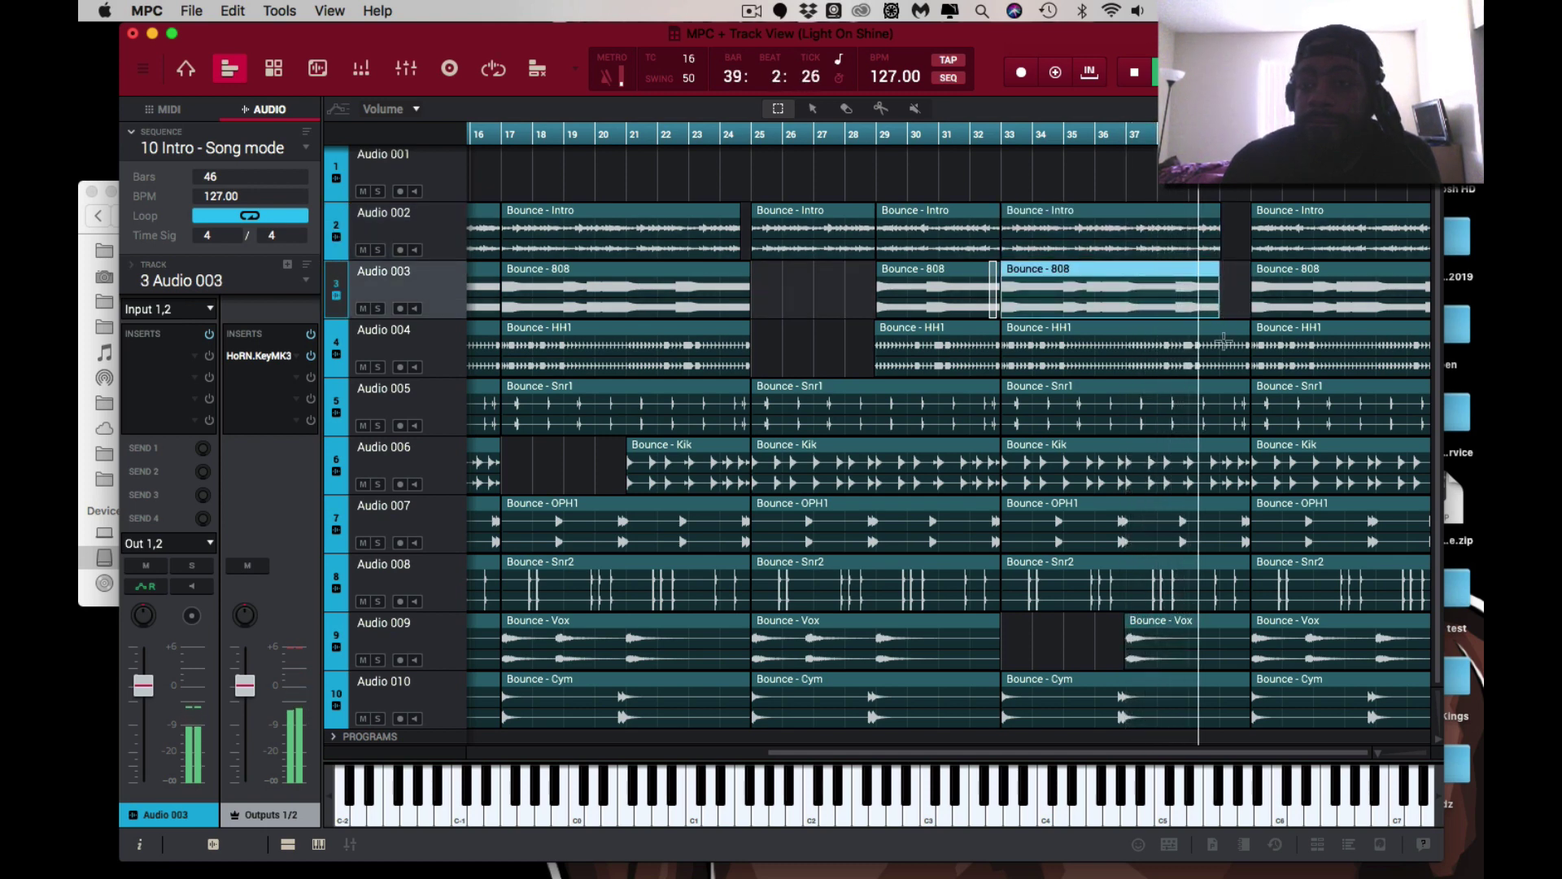
Listen to the rest of the arrangement and its loop back to the intro while reviewing the clips, and stop playback.
scroll(1225, 343, up, 2)
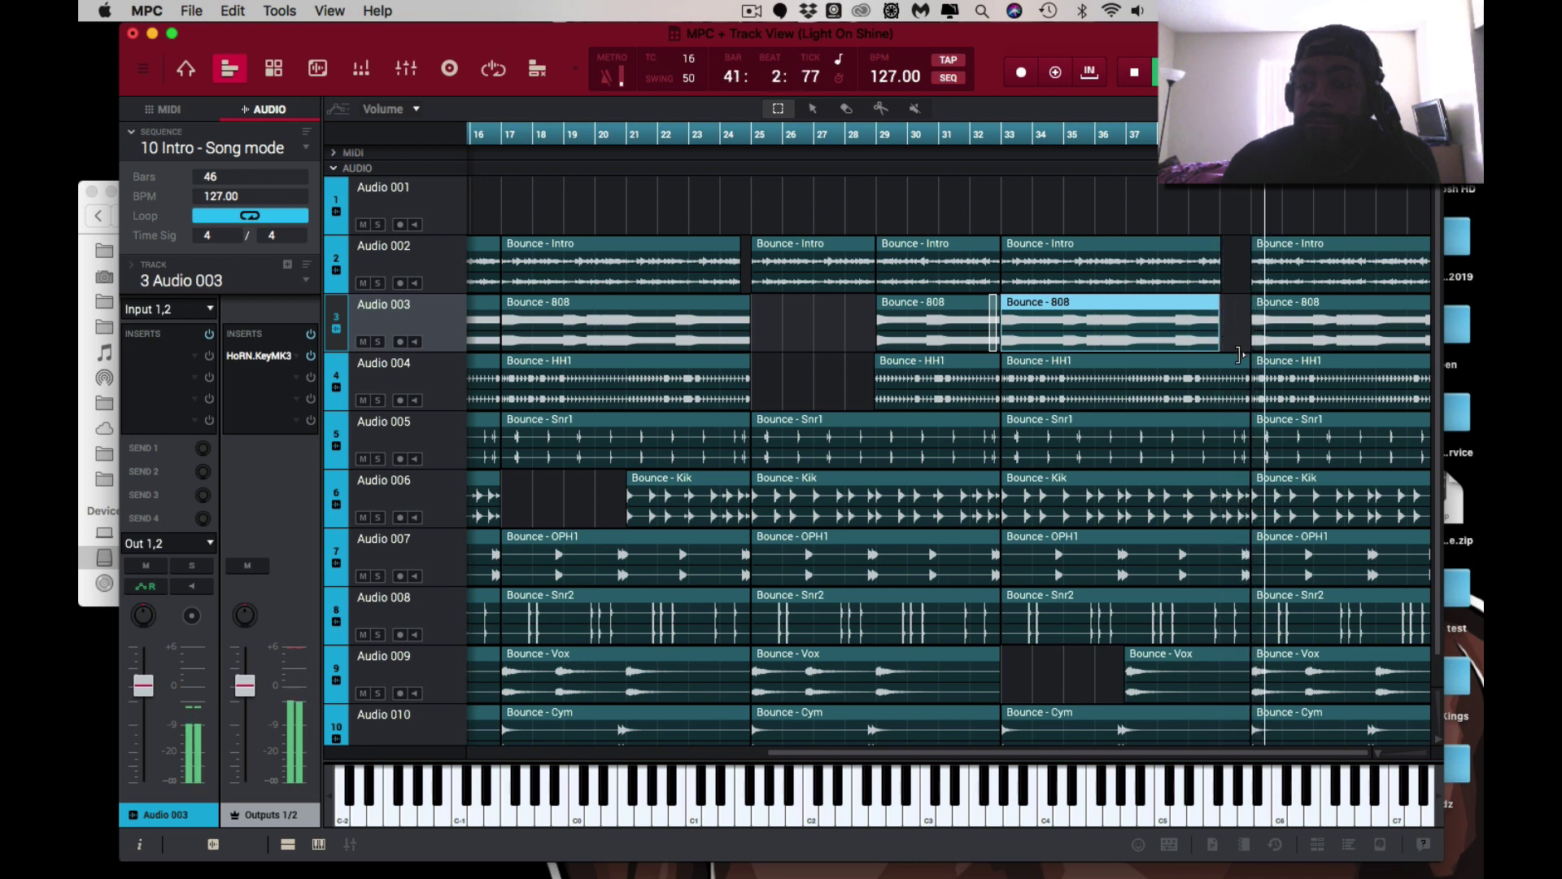
scroll(1245, 362, down, 2)
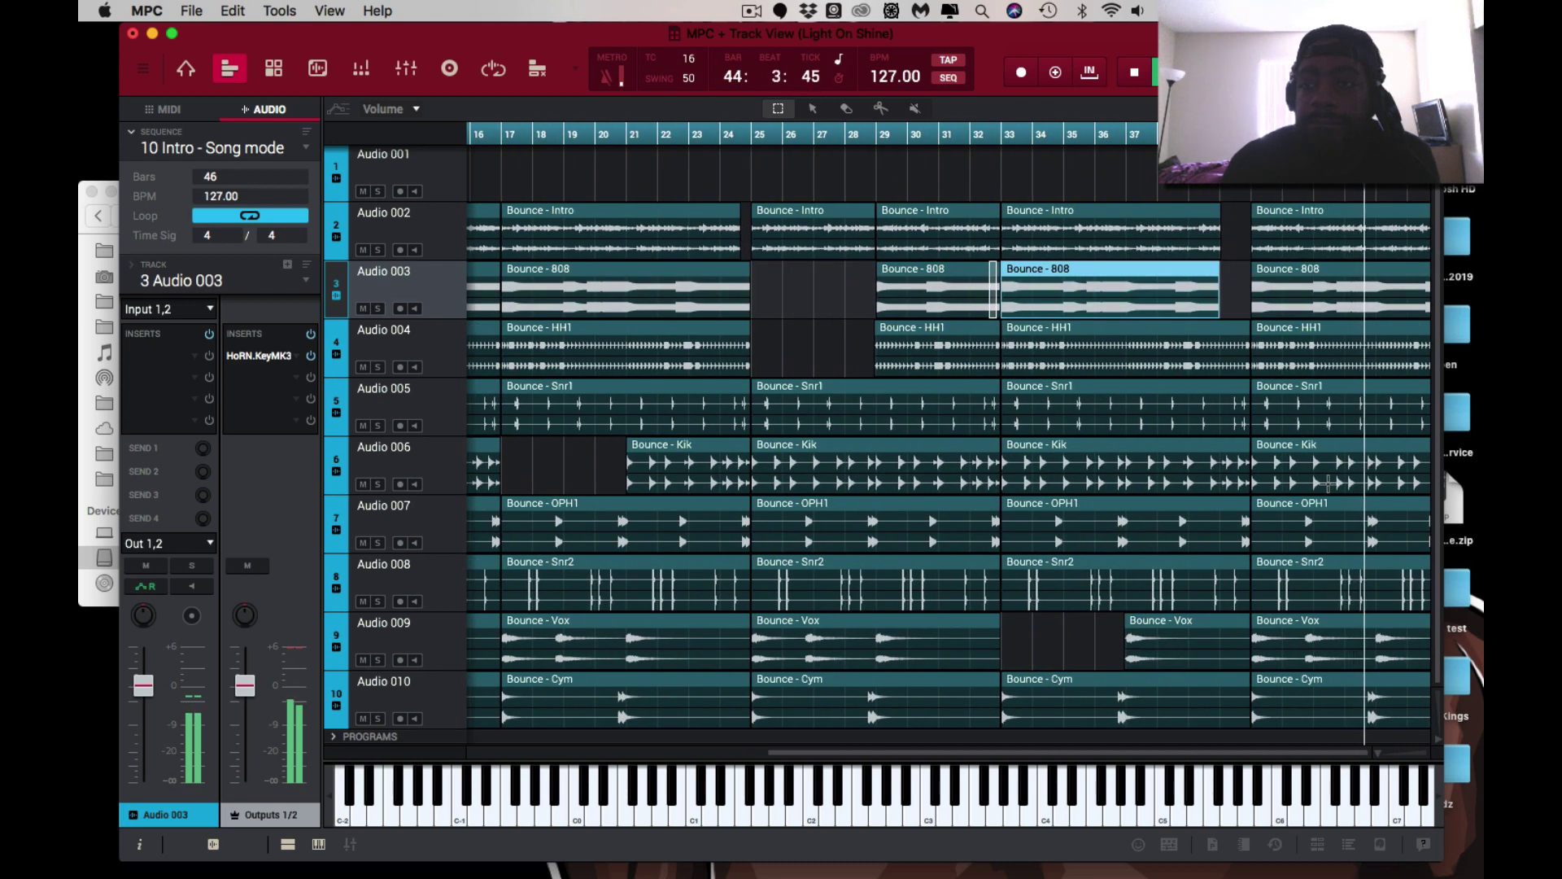
scroll(1328, 483, left, 10)
scroll(1328, 484, right, 10)
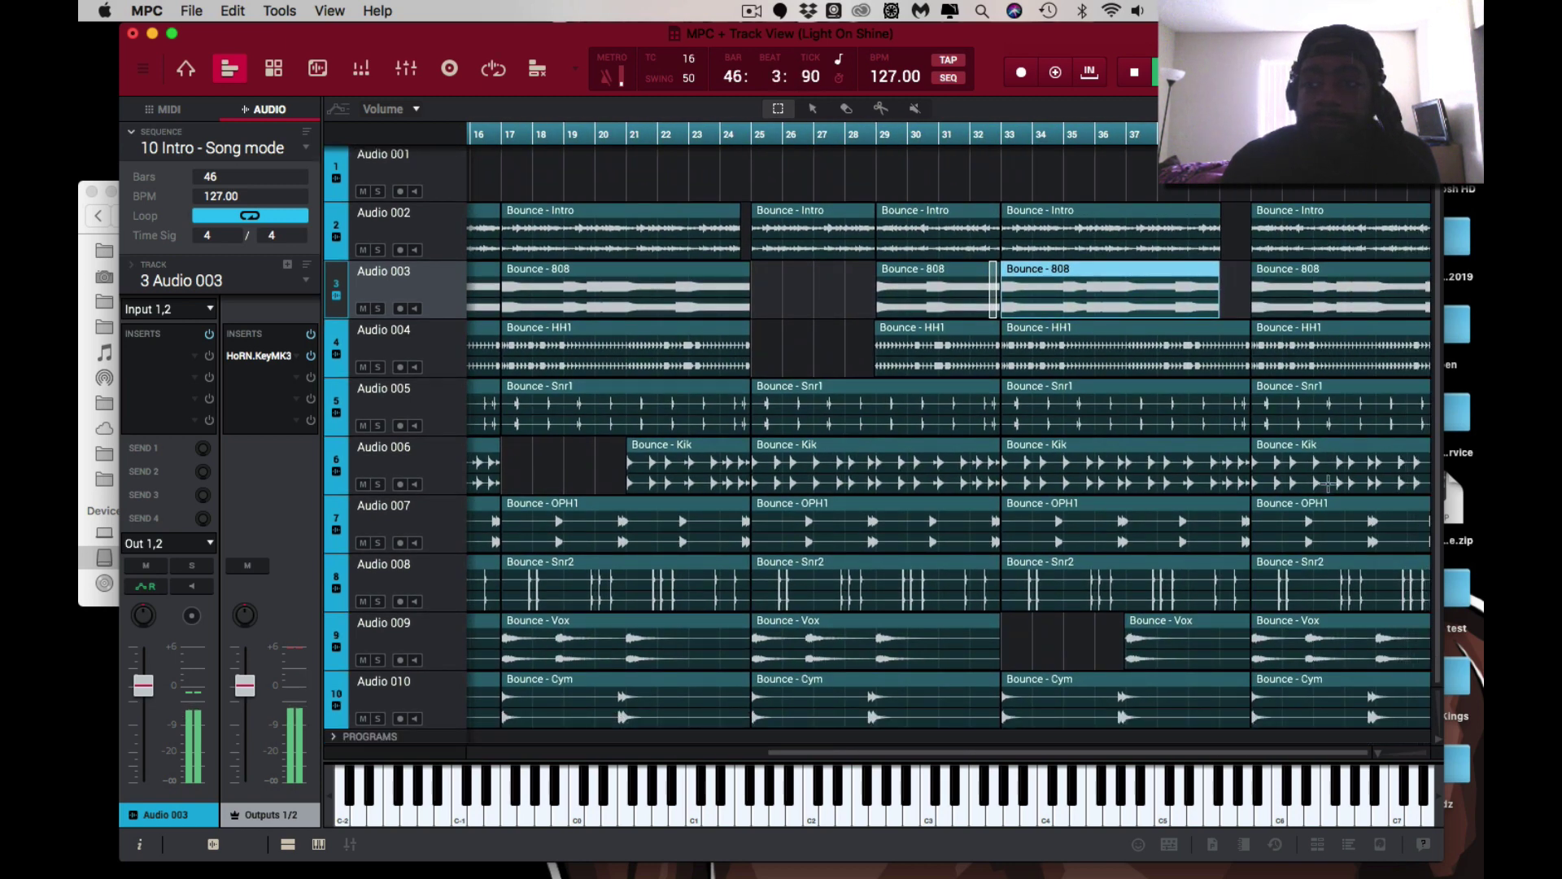
scroll(1334, 486, left, 10)
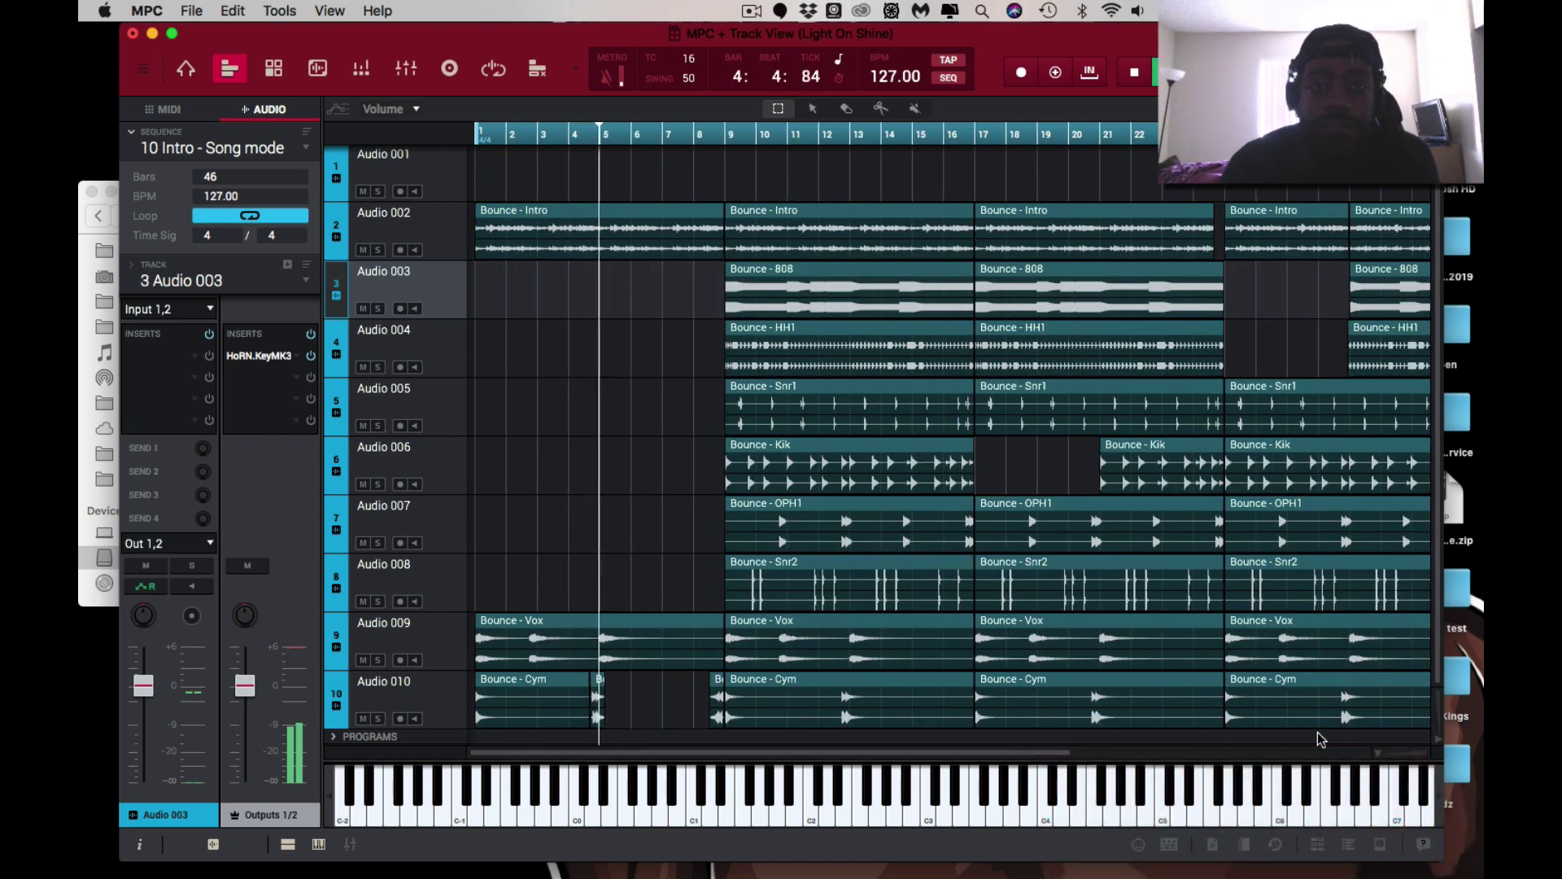
key(XF86MonBrightnessUp)
key(XF86MonBrightnessUp)
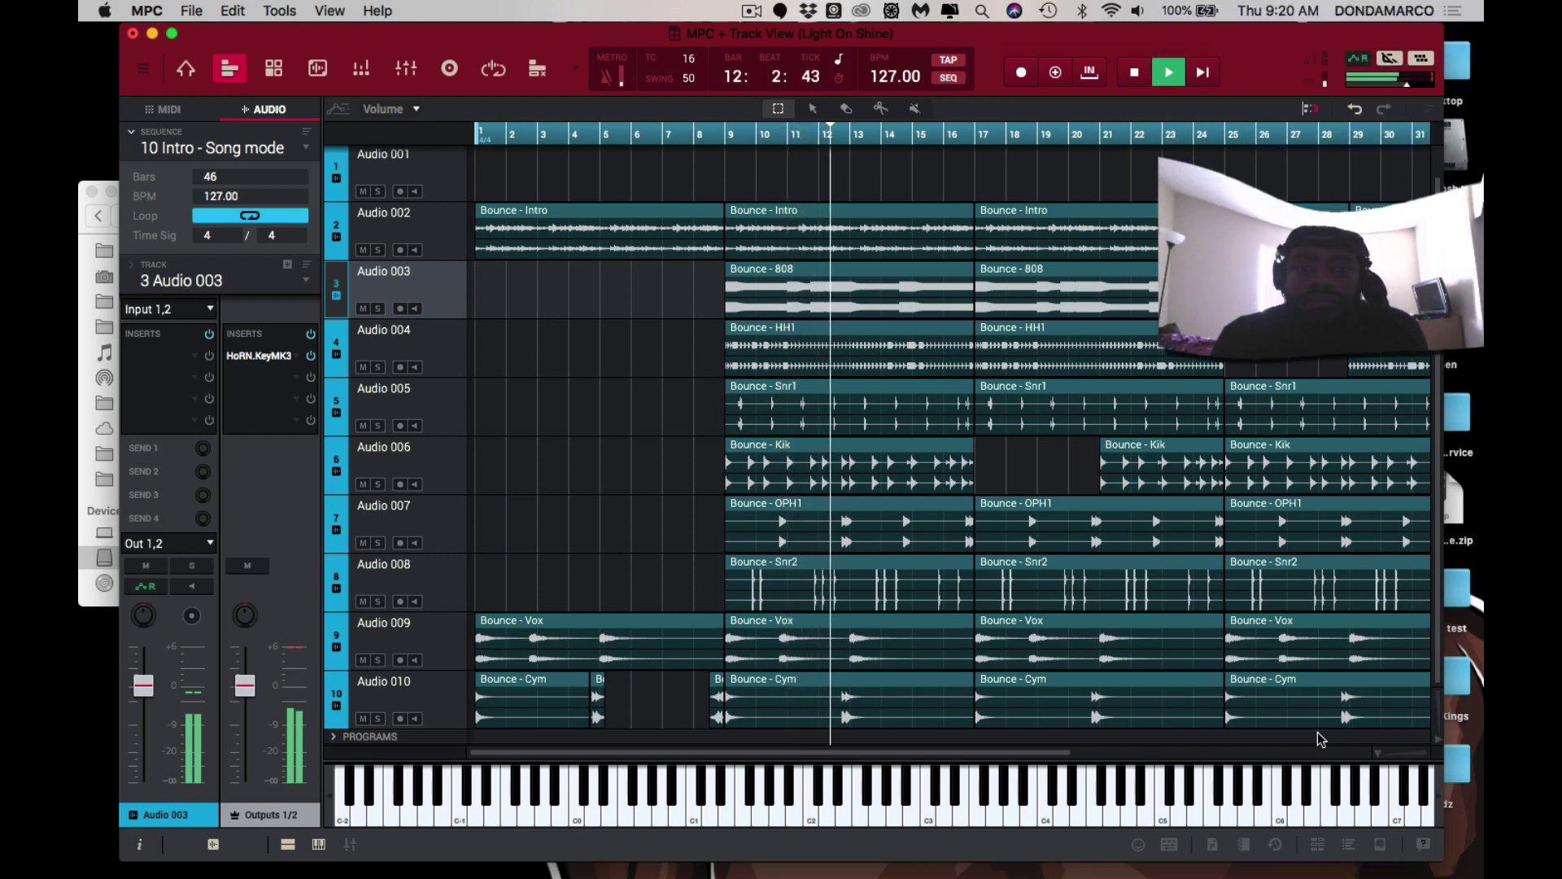
key(space)
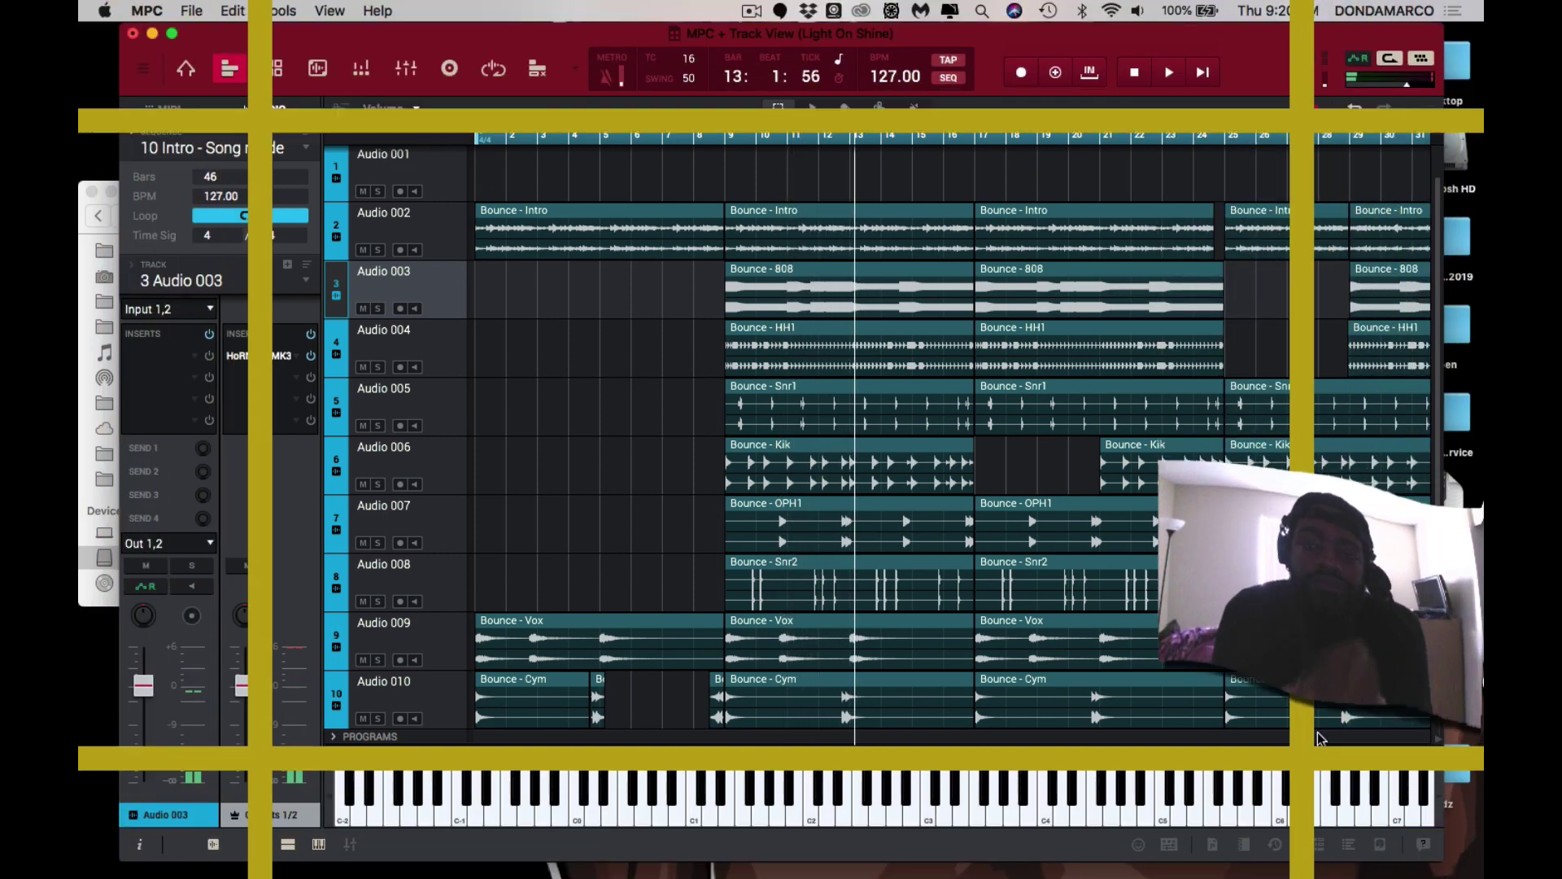